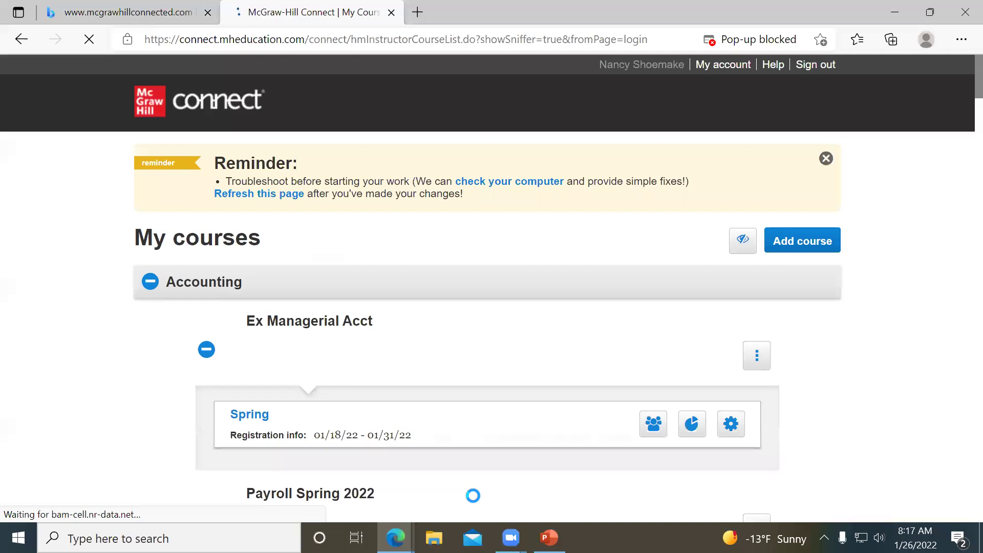
Open the Spring 2125 01 section of the Financial Accounting Spring, 2022 course.
scroll(623, 366, "down", 4)
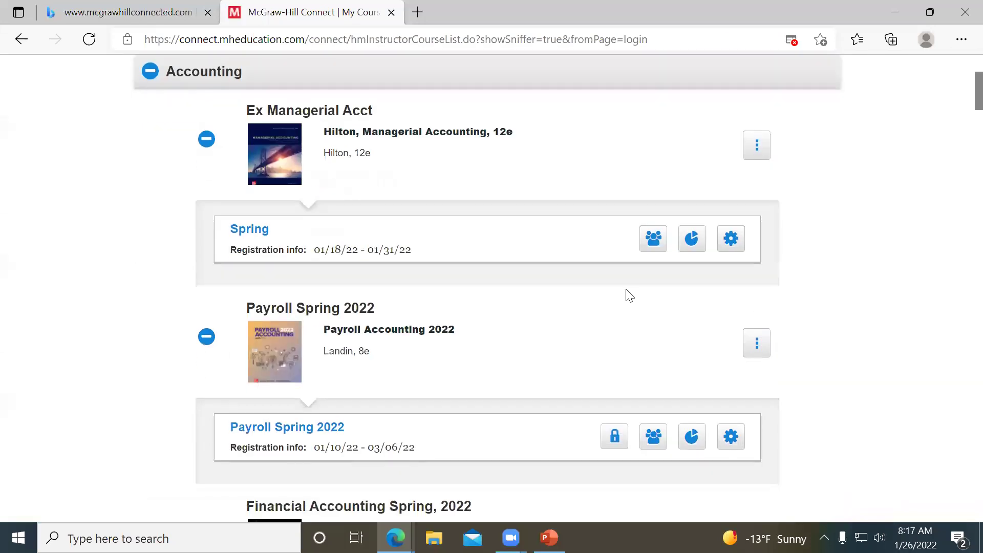
scroll(630, 294, "down", 3)
scroll(531, 306, "down", 2)
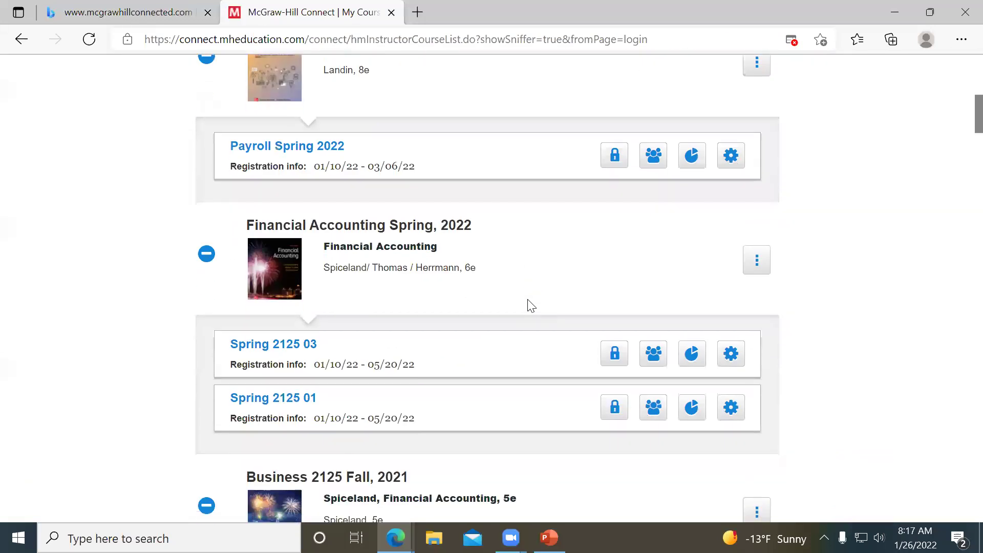
left_click(280, 402)
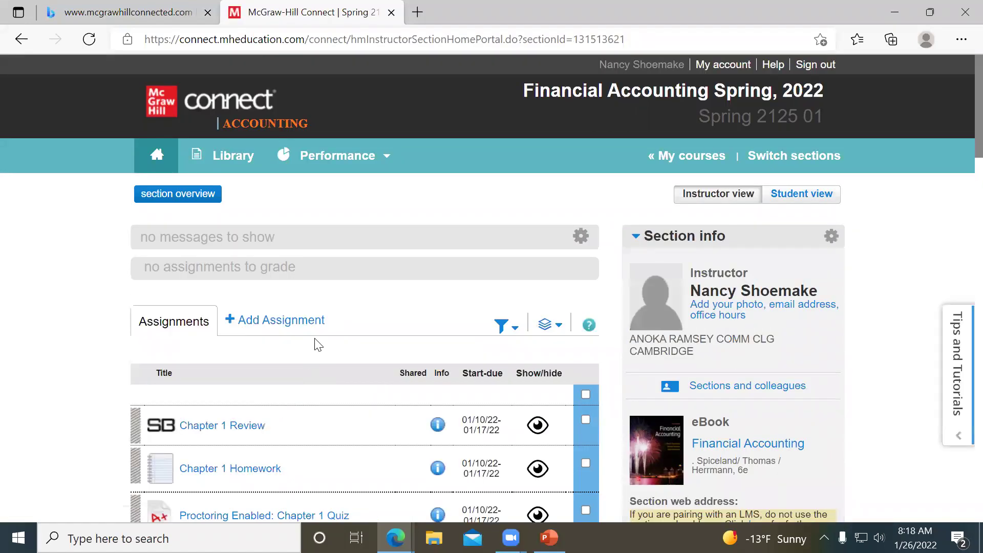
Try to switch the Spring 2125 01 section from instructor view to student view.
scroll(313, 340, "down", 3)
scroll(895, 261, "up", 3)
scroll(895, 261, "up", 1)
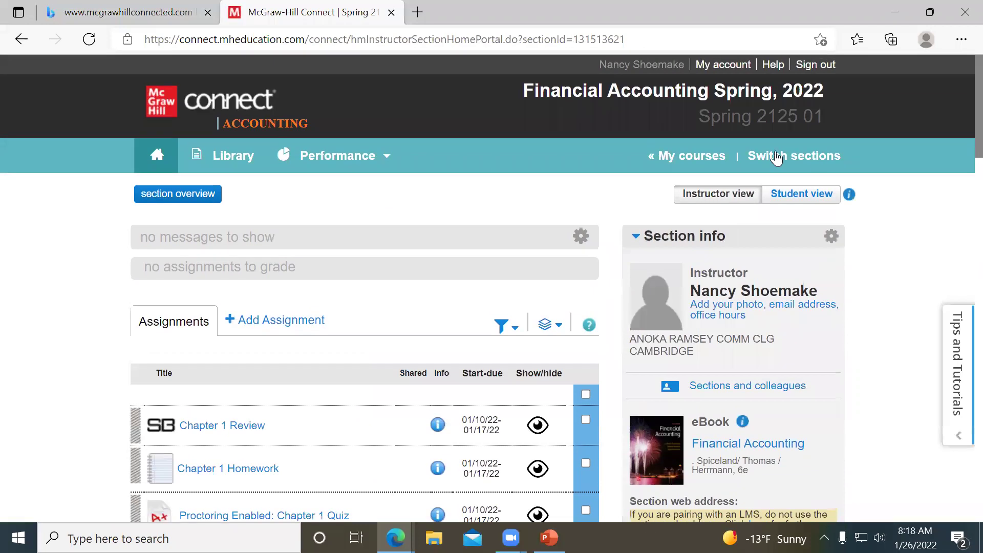
left_click(779, 155)
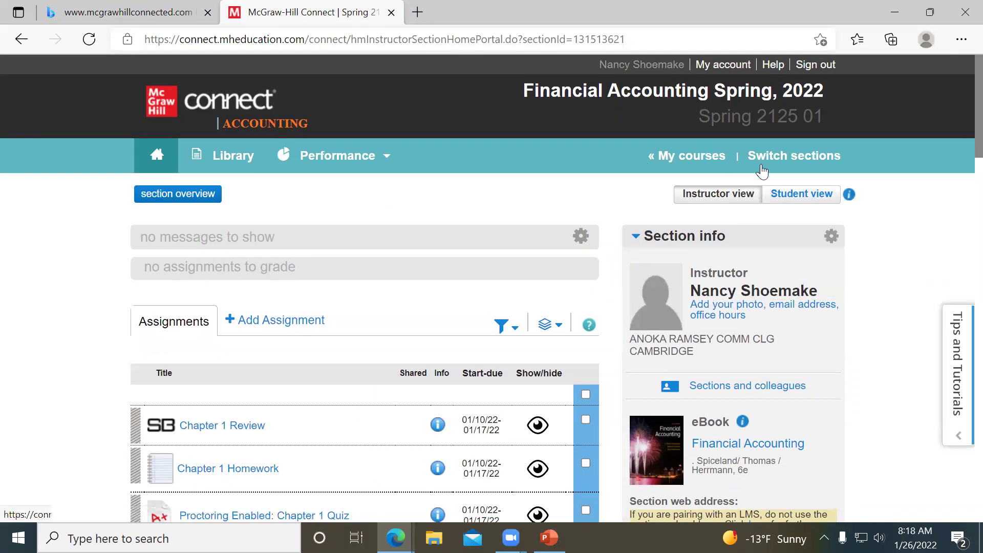
left_click(812, 202)
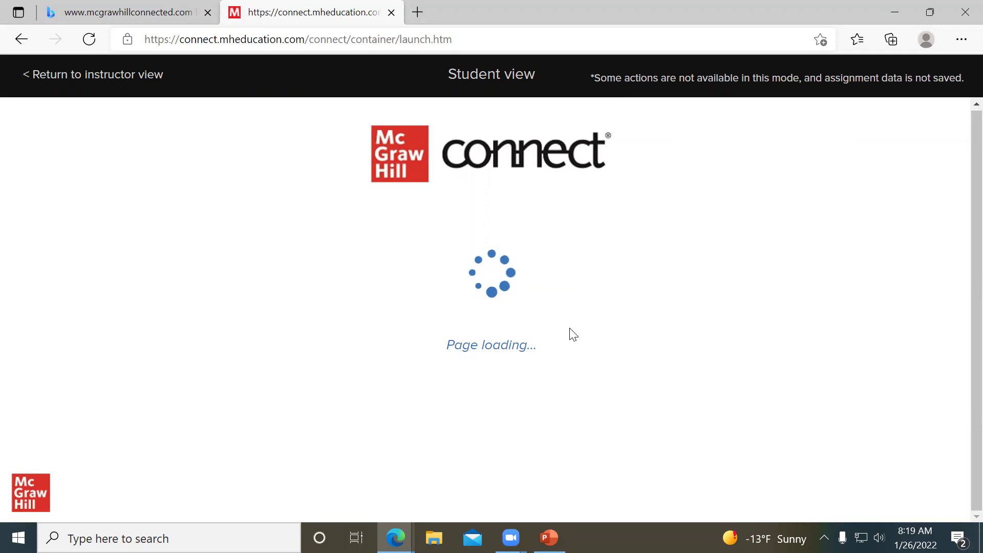
Try to reload the stalled student view page from its current address.
left_click(111, 6)
left_click(237, 15)
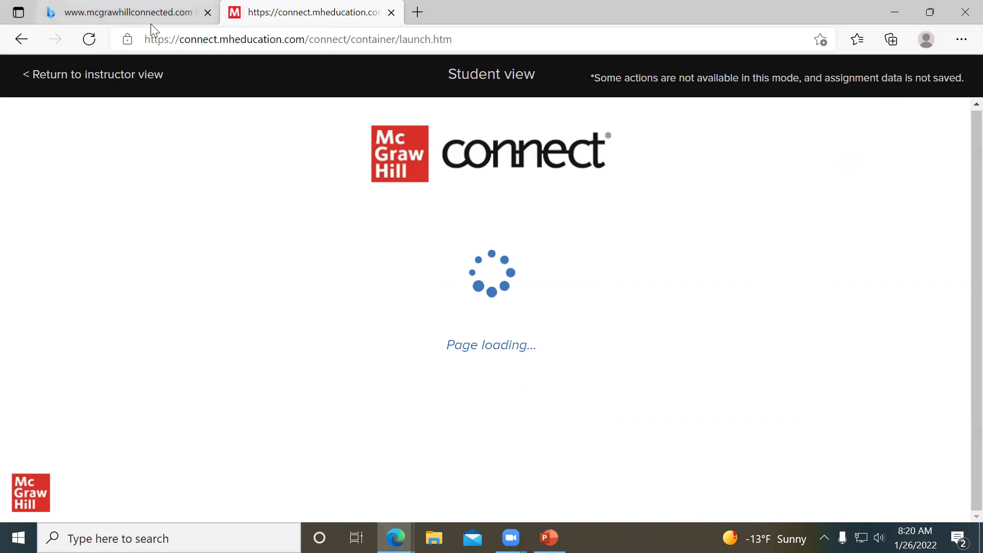
left_click(175, 30)
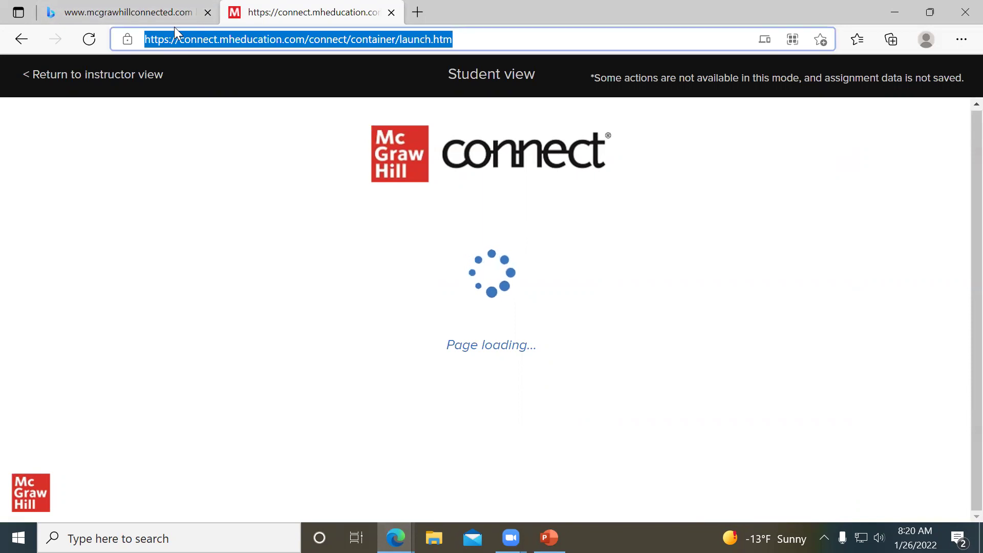
key("Return")
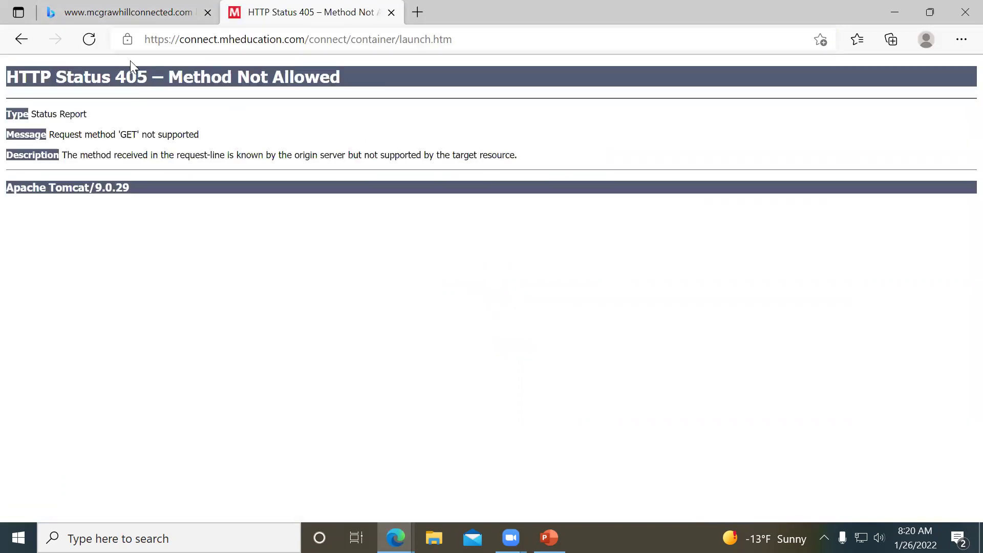
left_click(185, 41)
type("www.mc")
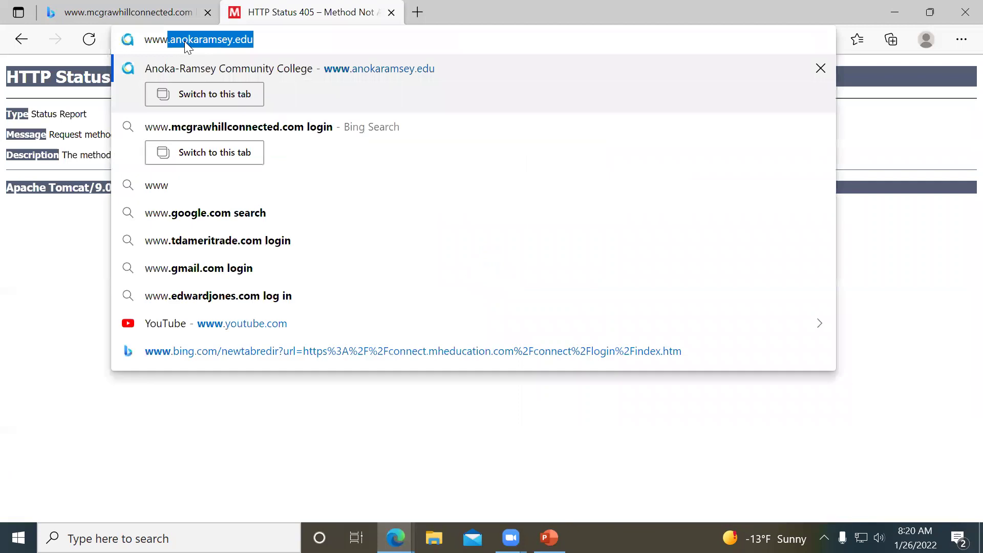
type("gra")
key("Return")
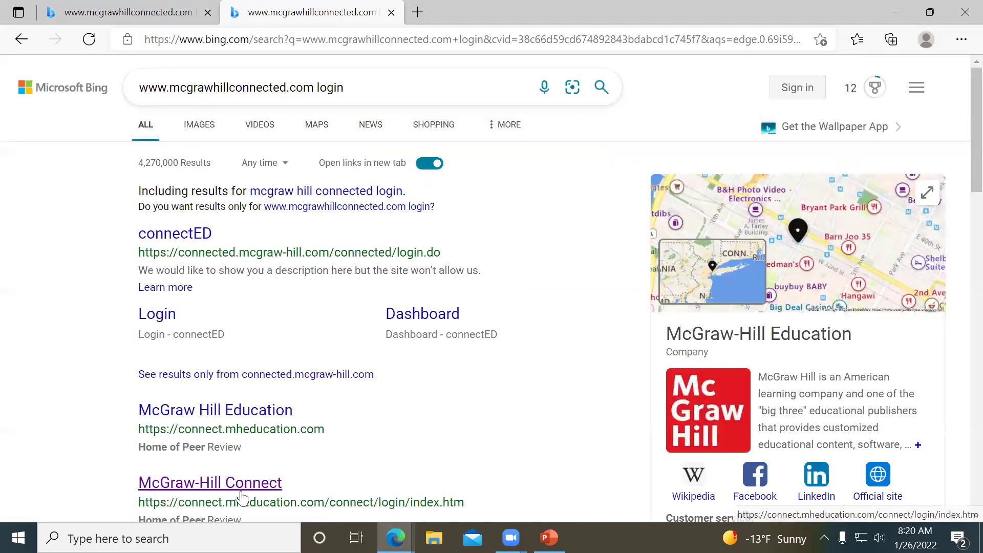
Open the McGraw-Hill Connect search result and sign in with the prefilled account credentials.
left_click(238, 484)
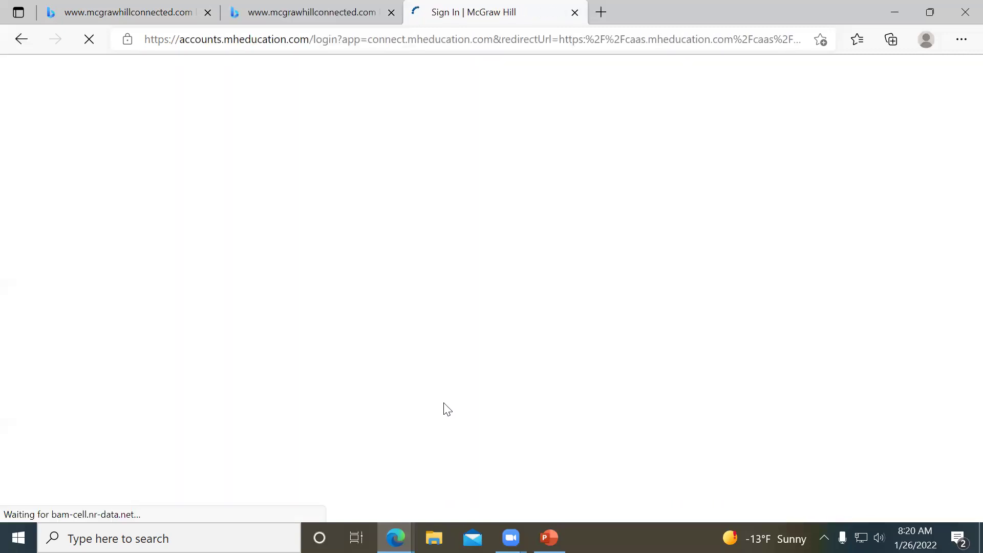
scroll(444, 438, "down", 3)
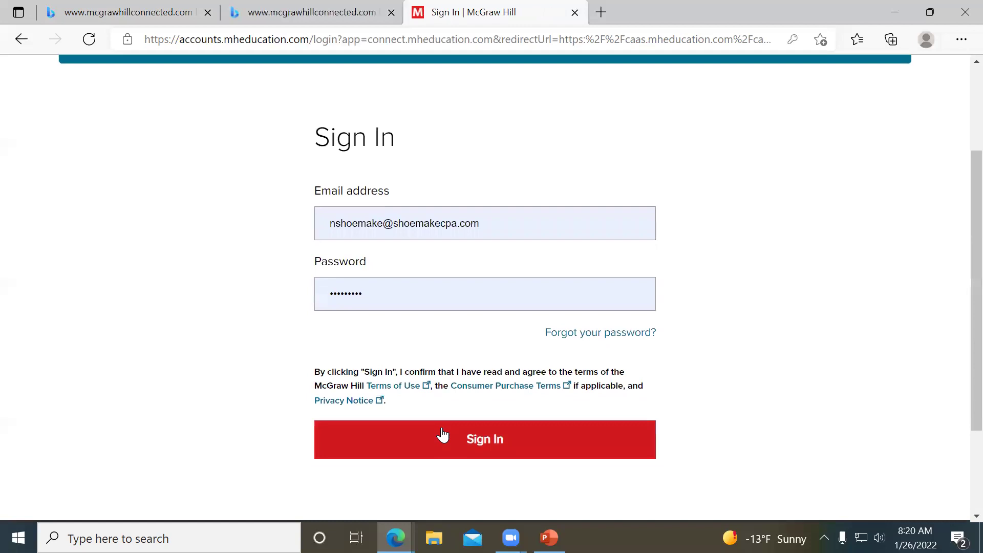
left_click(441, 433)
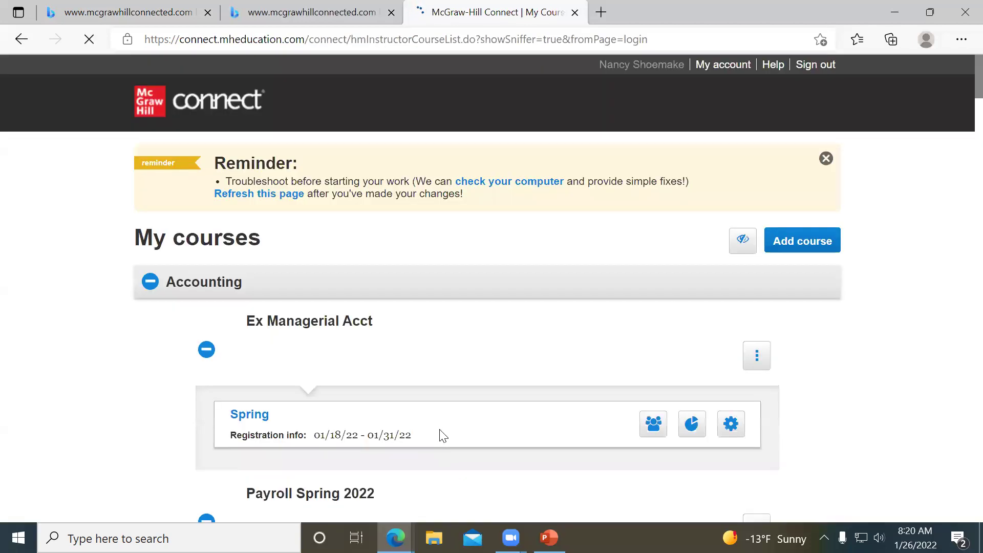
Open the Spring 2125 01 section of Financial Accounting Spring, 2022 and switch it to student view.
scroll(442, 435, "down", 3)
scroll(442, 435, "down", 5)
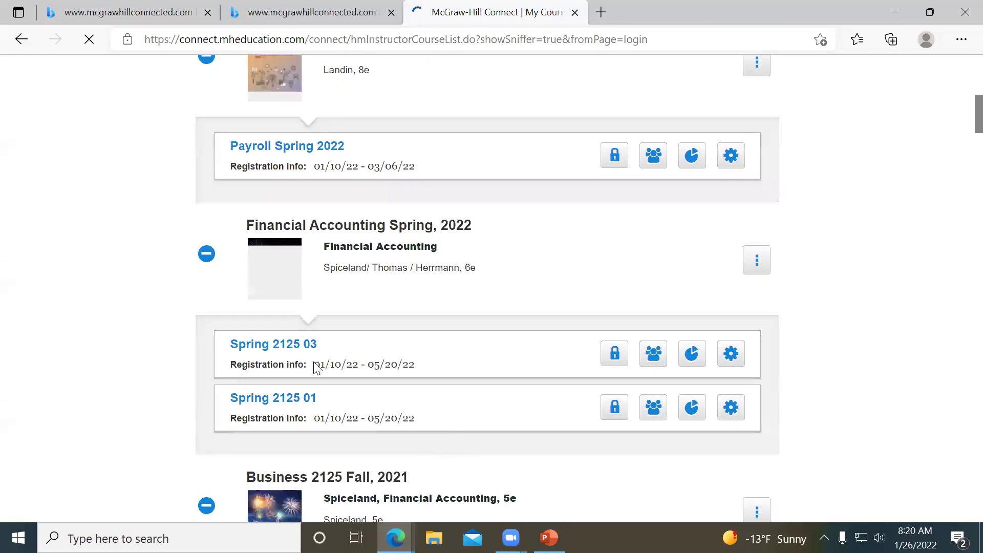
left_click(275, 390)
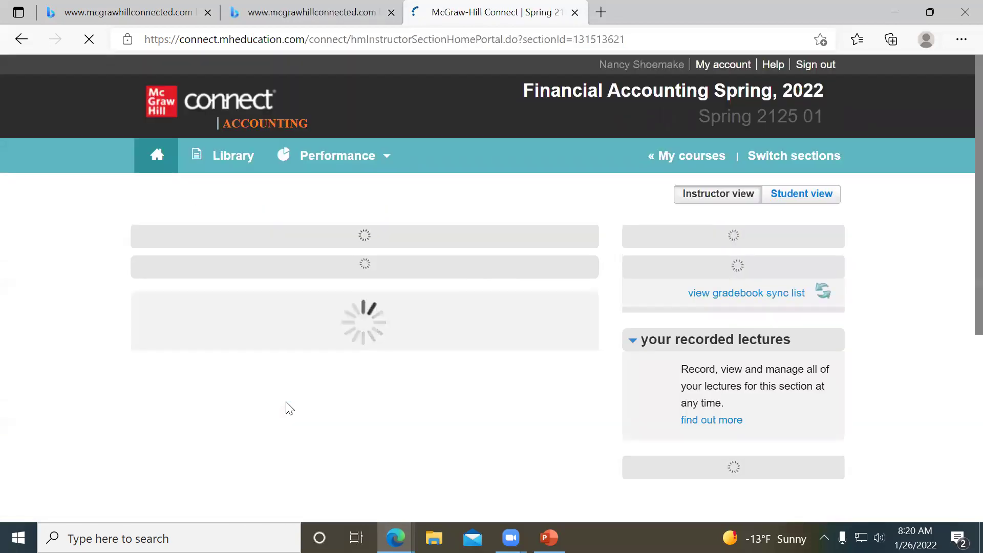
left_click(813, 194)
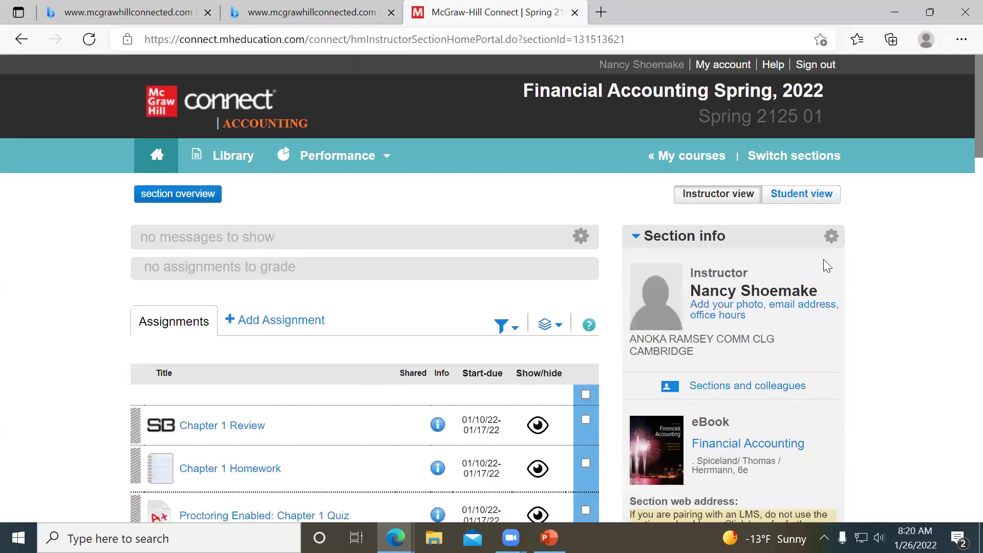
Begin the Chapter 3 Homework assignment and continue to its first question.
scroll(823, 259, "down", 5)
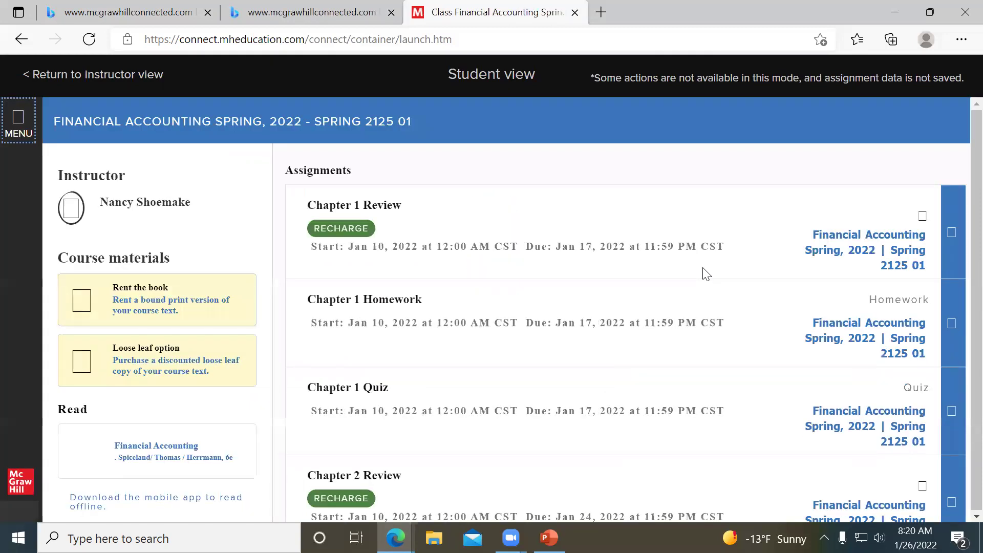
scroll(707, 274, "down", 5)
scroll(707, 274, "down", 2)
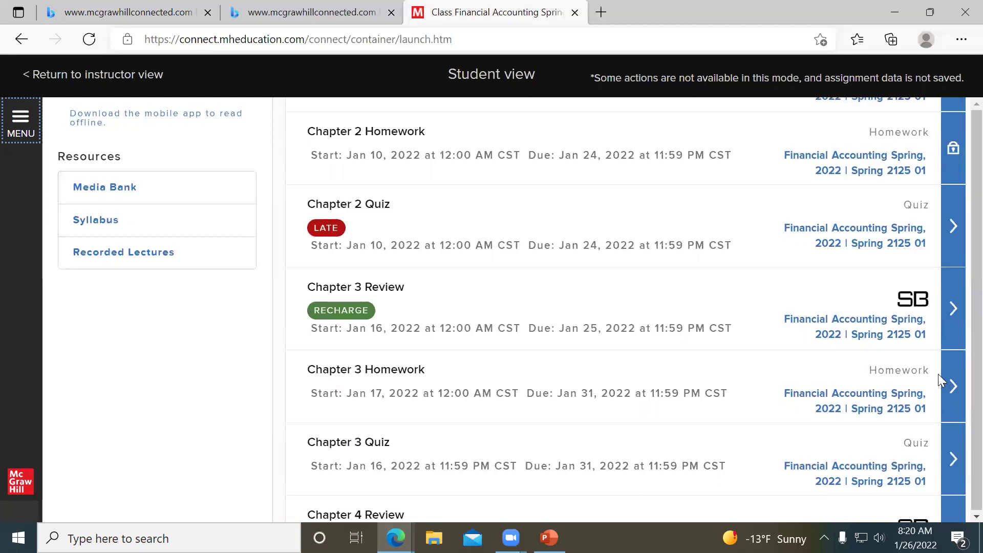
left_click(953, 387)
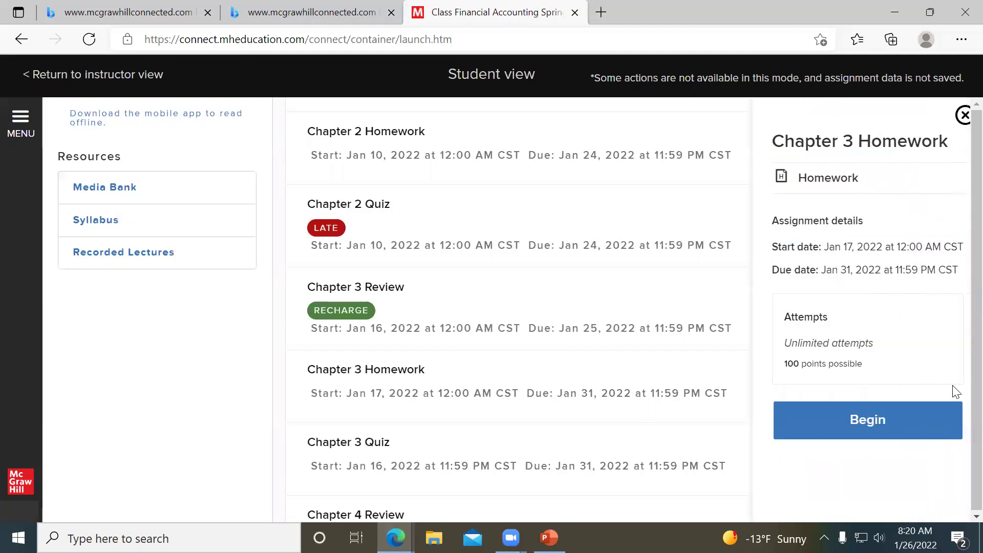
left_click(869, 421)
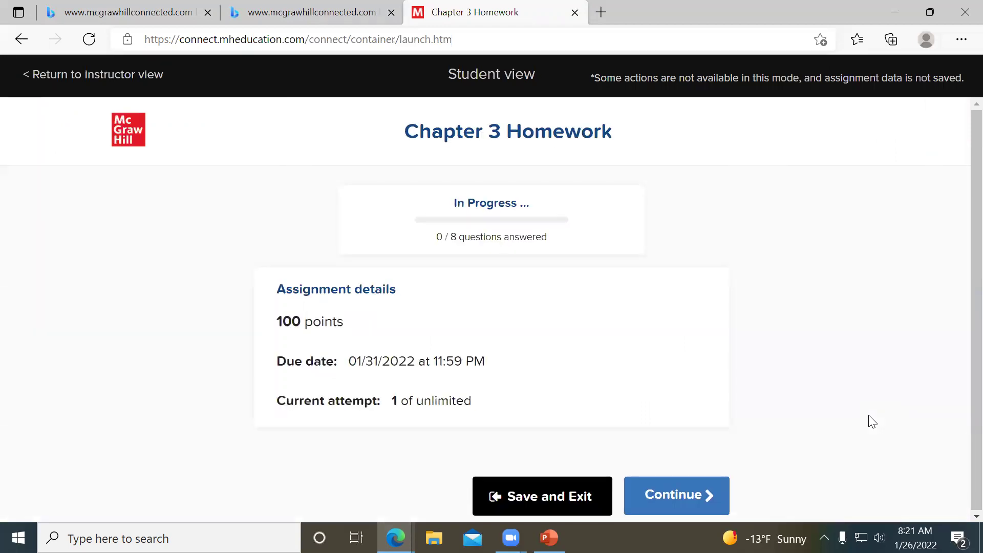
left_click(672, 496)
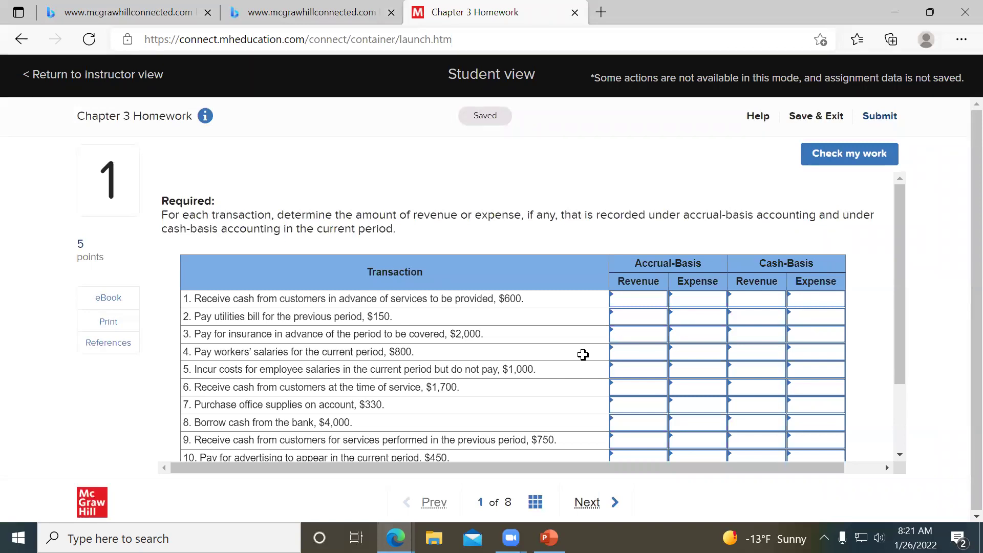
For transaction 1, cash received in advance, enter 0 as accrual-basis revenue and 600 as cash-basis revenue.
scroll(583, 355, "down", 1)
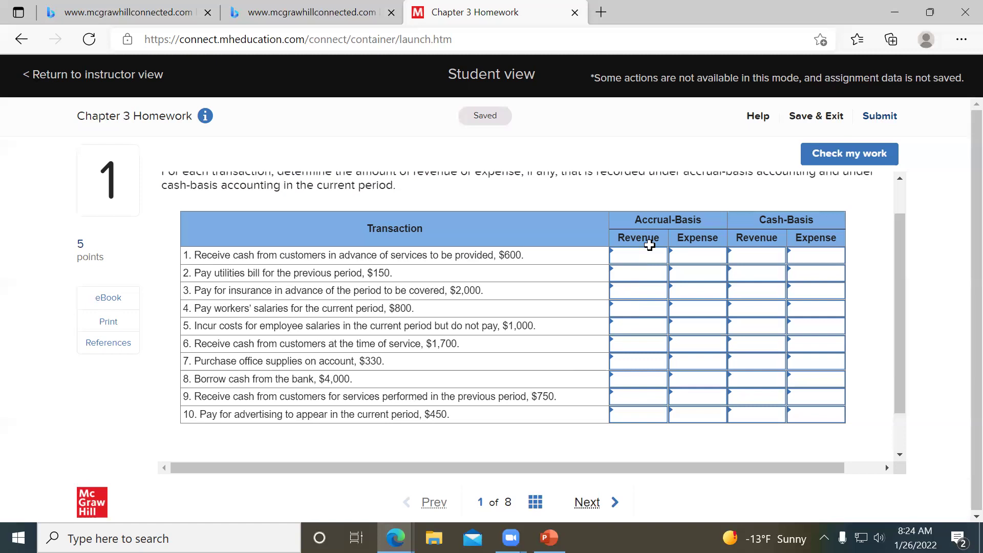
left_click(646, 253)
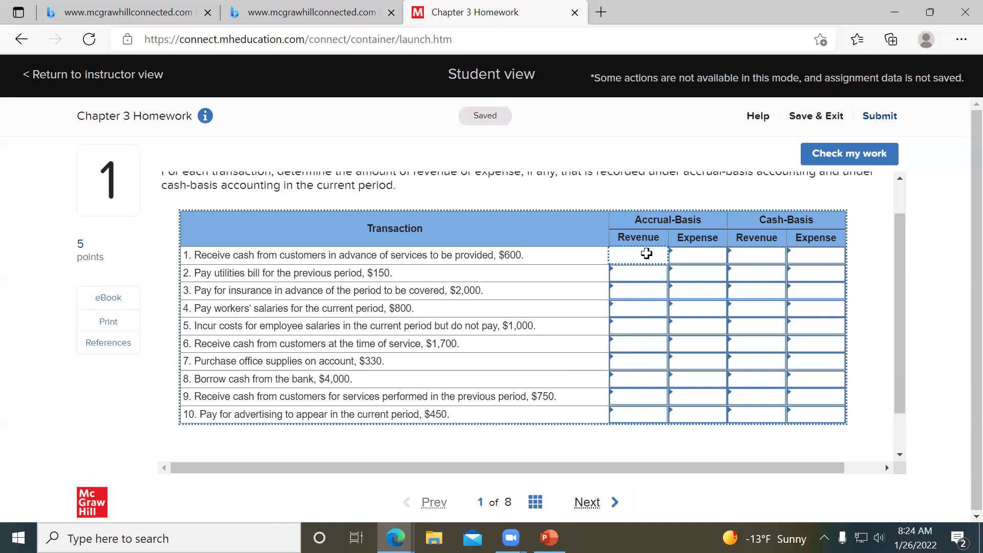
type("0")
key("Tab")
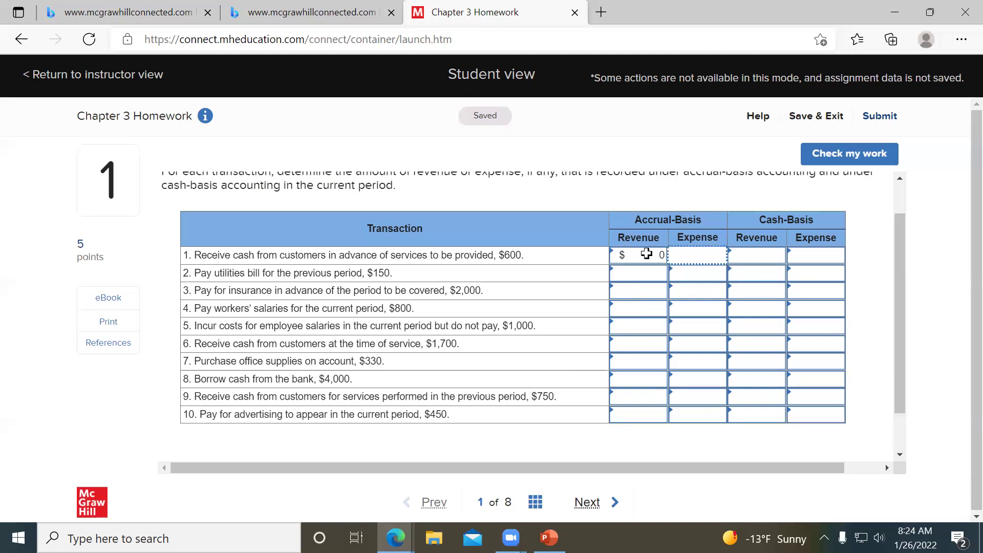
left_click(739, 261)
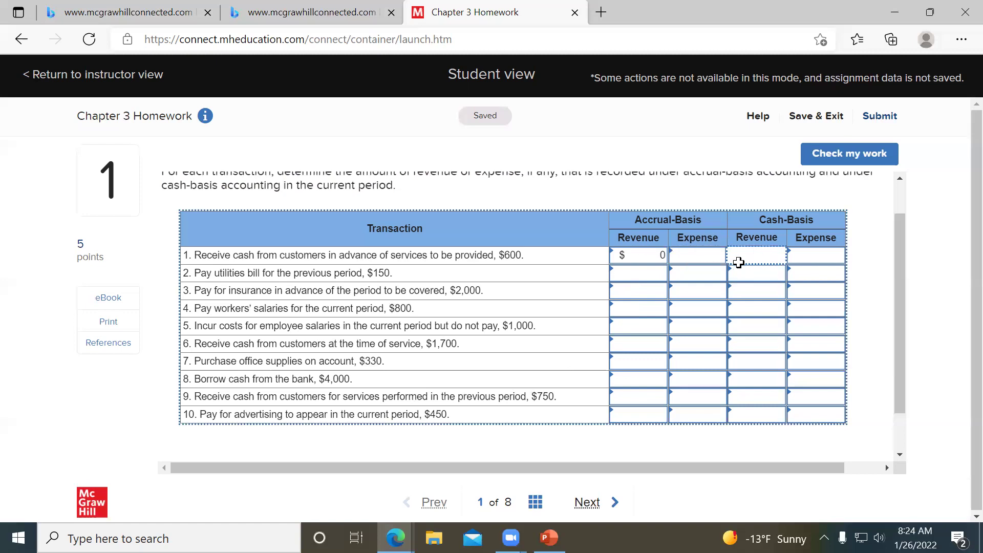
type("600")
key("Tab")
Check the answers entered so far, back out of submitting the assignment, and return to question 1.
left_click(838, 156)
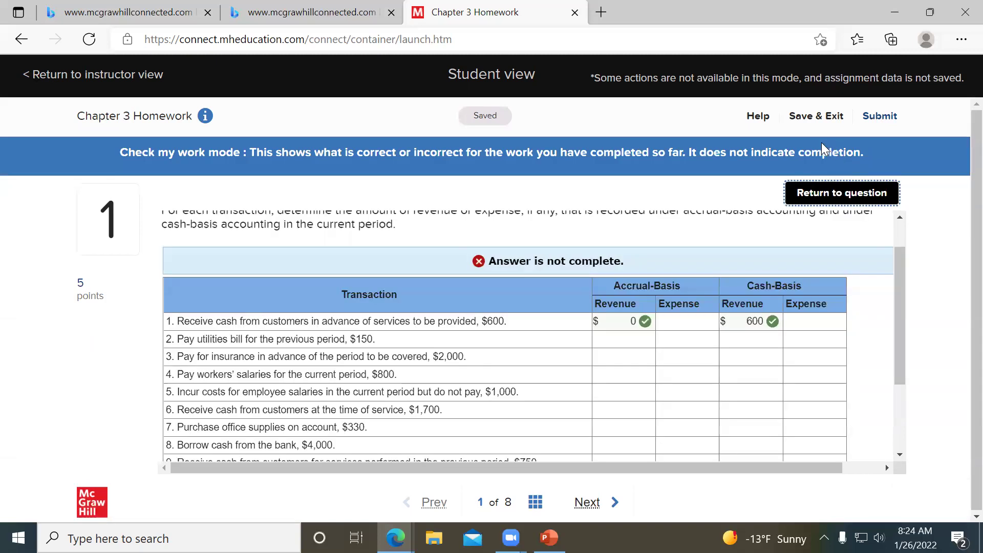
left_click(877, 119)
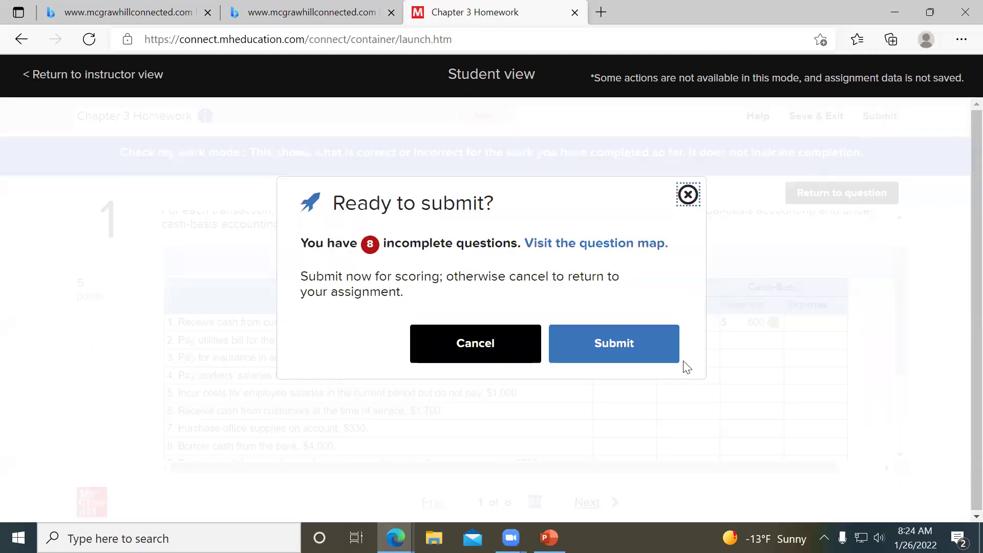
left_click(462, 343)
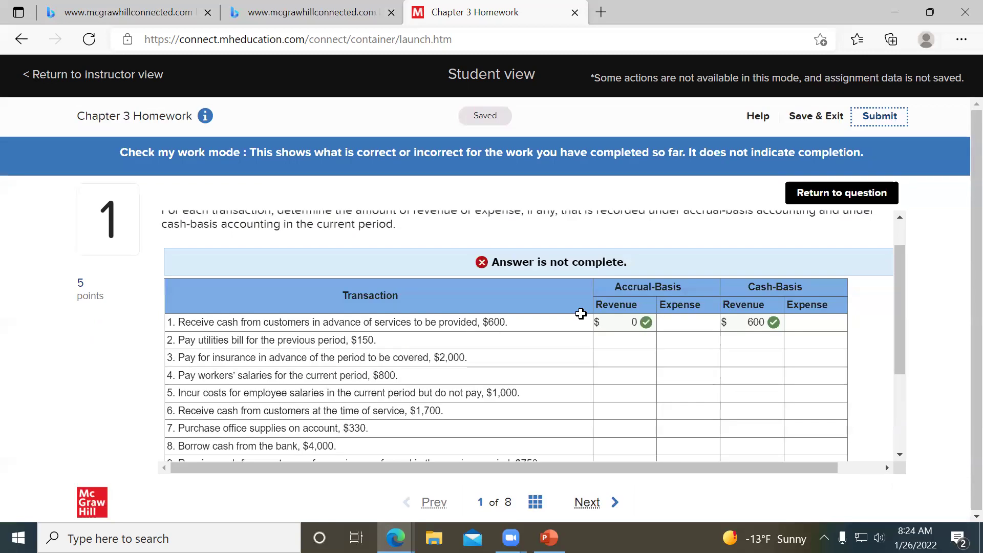
left_click(822, 194)
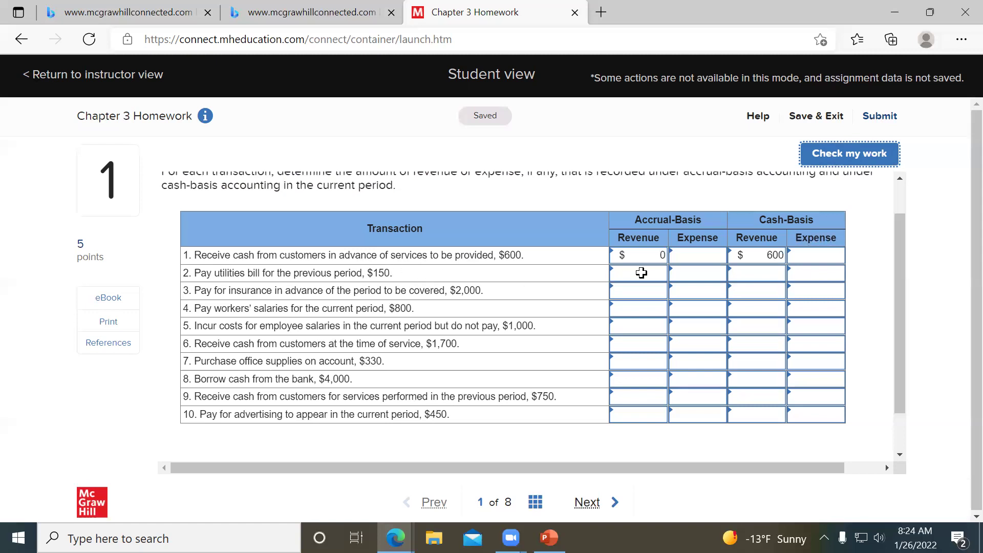
For transaction 2, the previous period's utilities bill, enter 0 as accrual-basis expense and 150 as cash-basis expense.
left_click(689, 281)
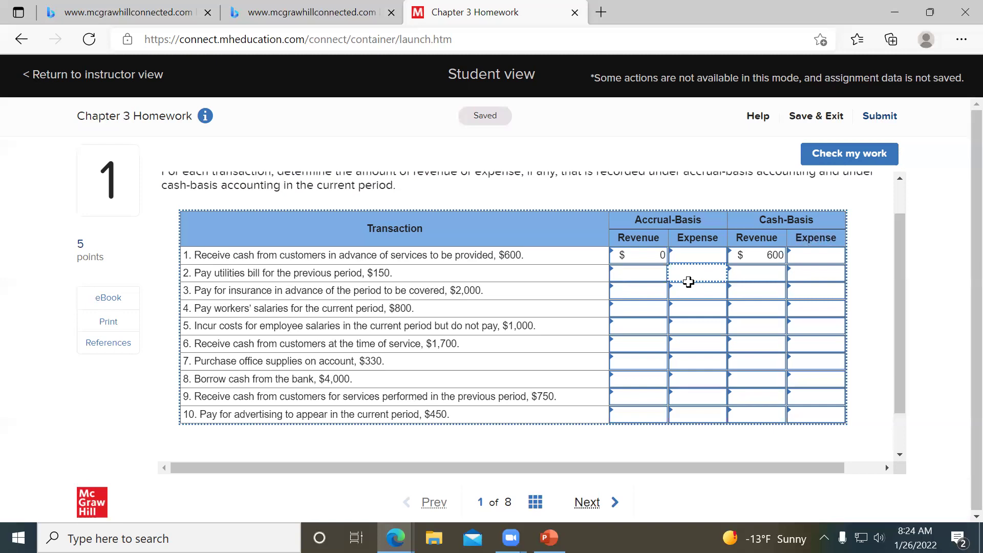
type("0")
key("Tab")
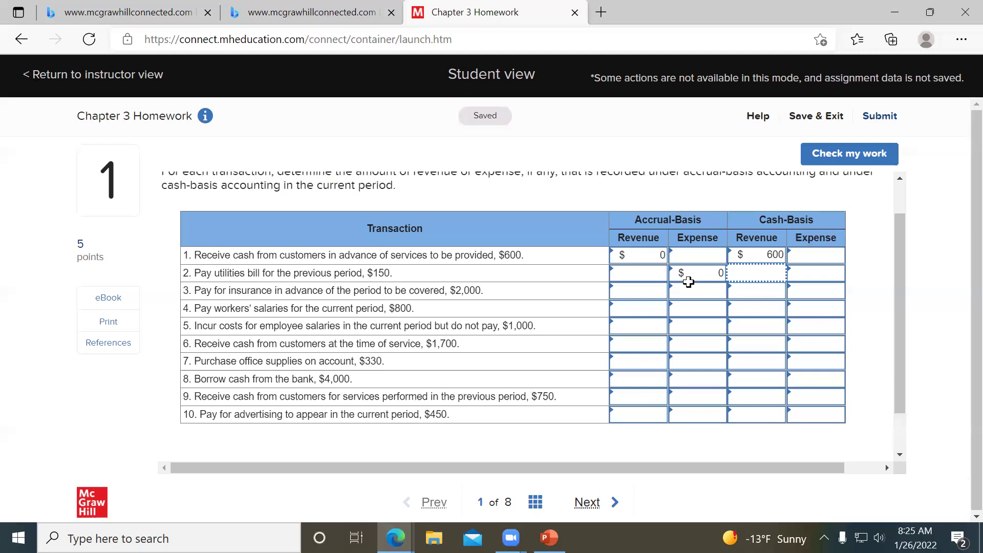
left_click(802, 280)
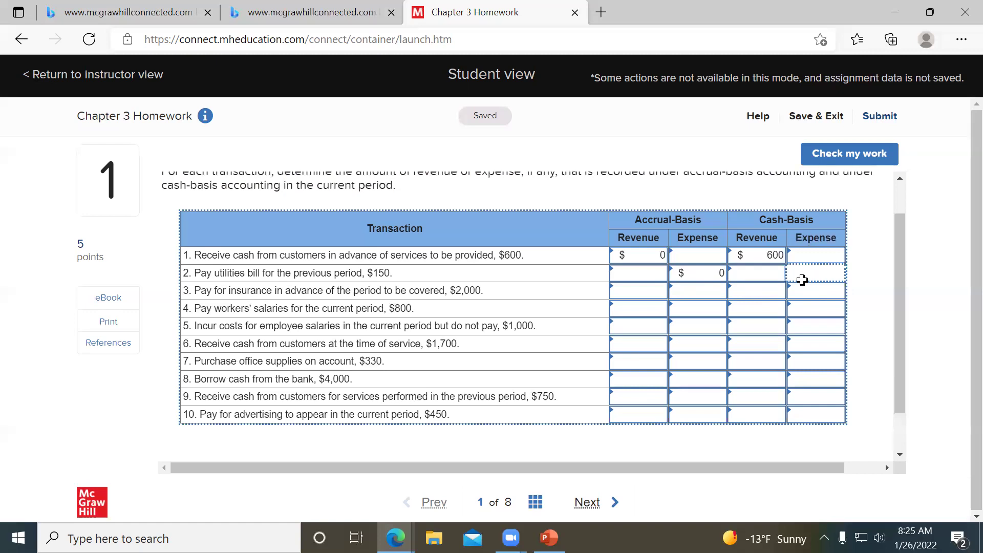
type("150")
key("Tab")
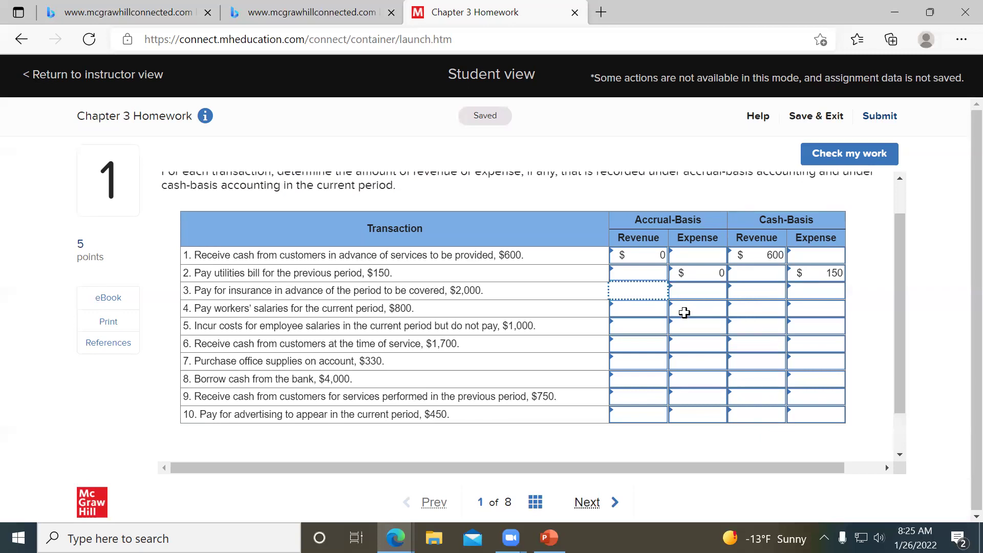
For transaction 3, insurance paid in advance, enter 0 as accrual-basis expense and 2000 as cash-basis expense.
left_click(707, 298)
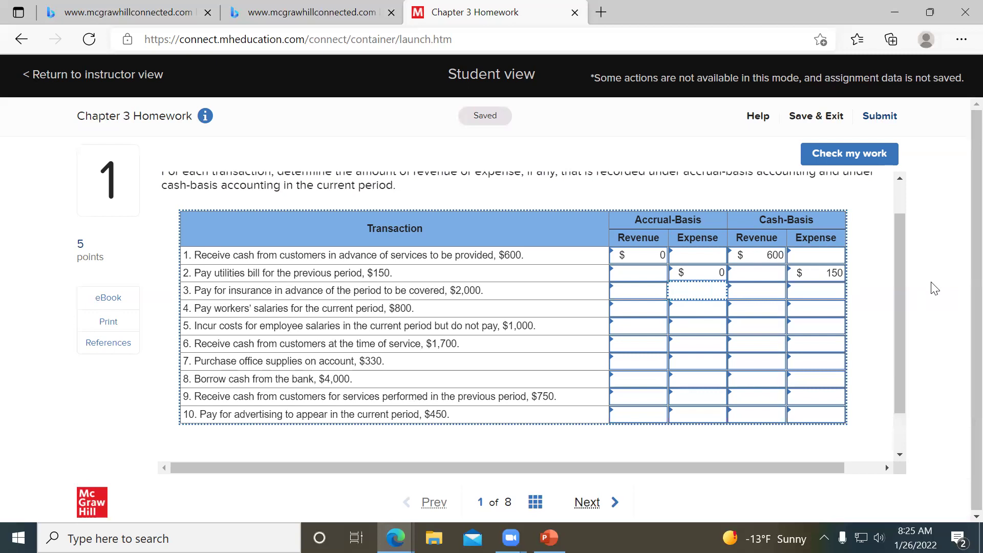
type("0")
key("Tab")
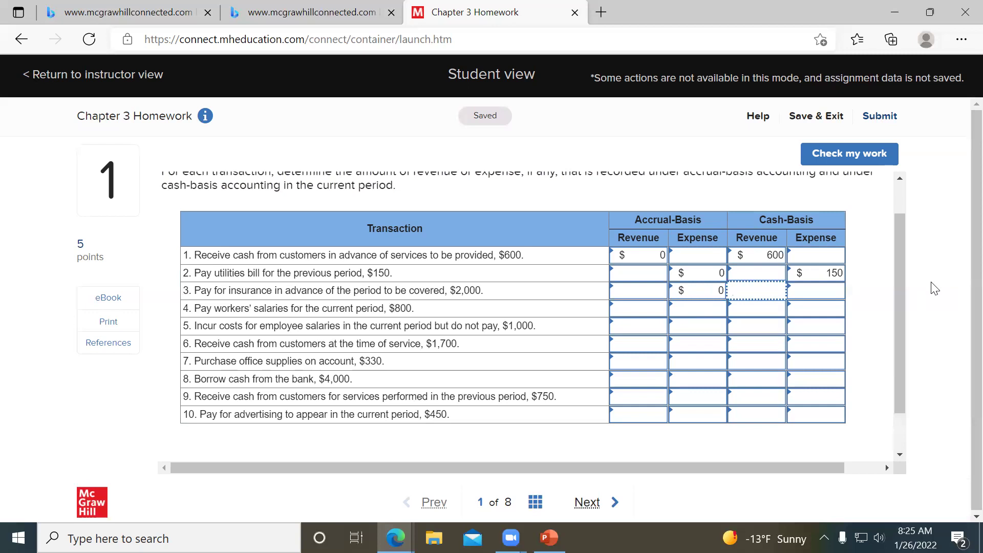
left_click(811, 290)
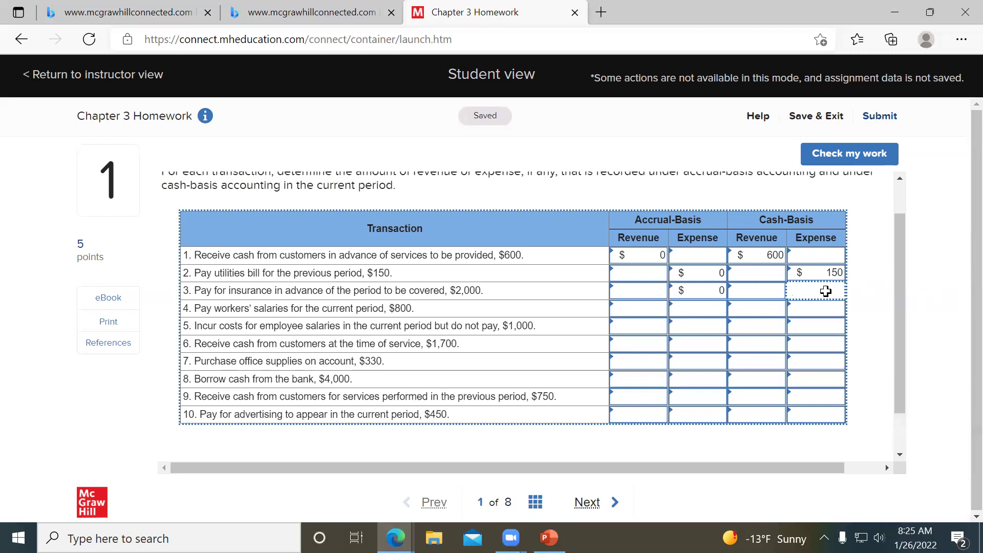
type("2000")
key("Tab")
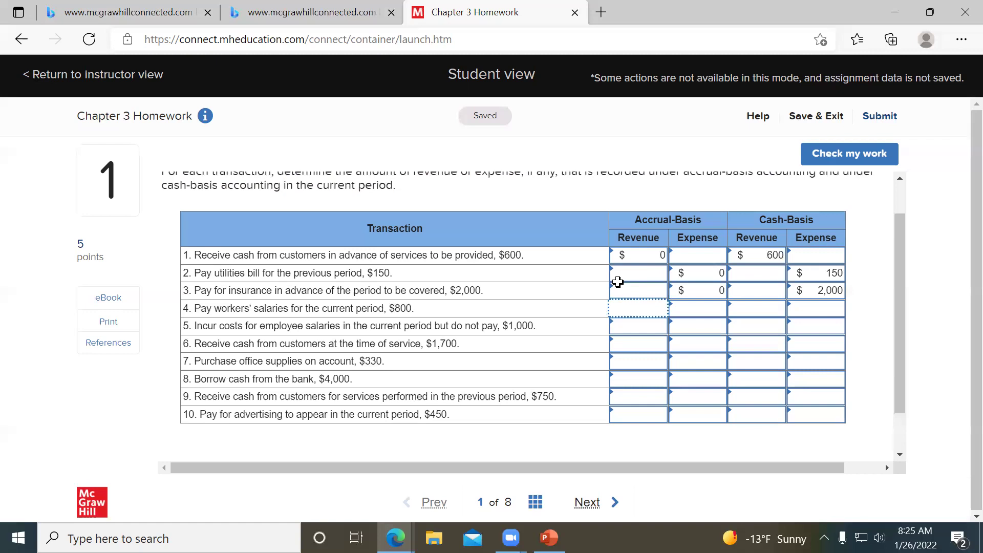
For transaction 4, workers' salaries for the current period, enter 800 as both accrual-basis and cash-basis expense.
left_click(695, 310)
type("800")
key("Tab")
left_click(826, 309)
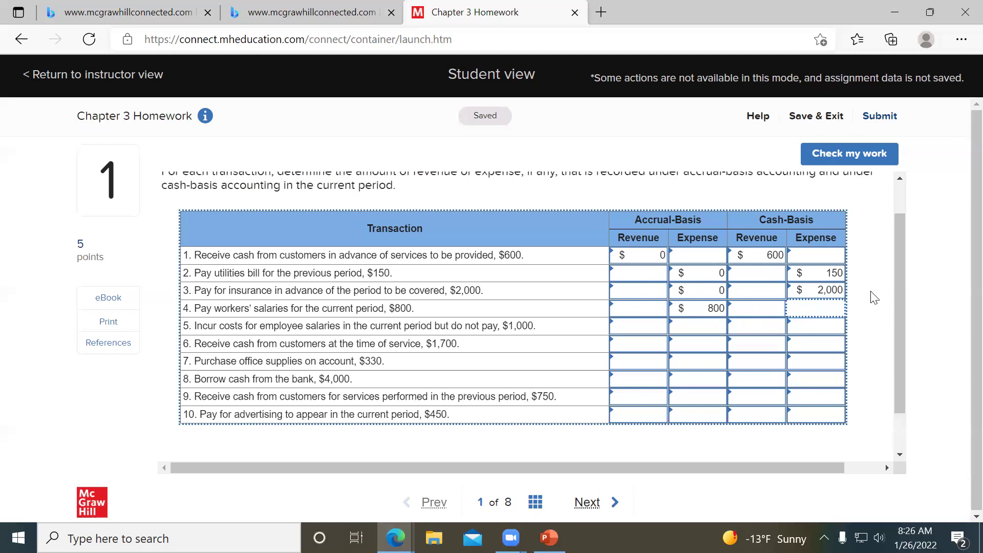
type("800")
key("Tab")
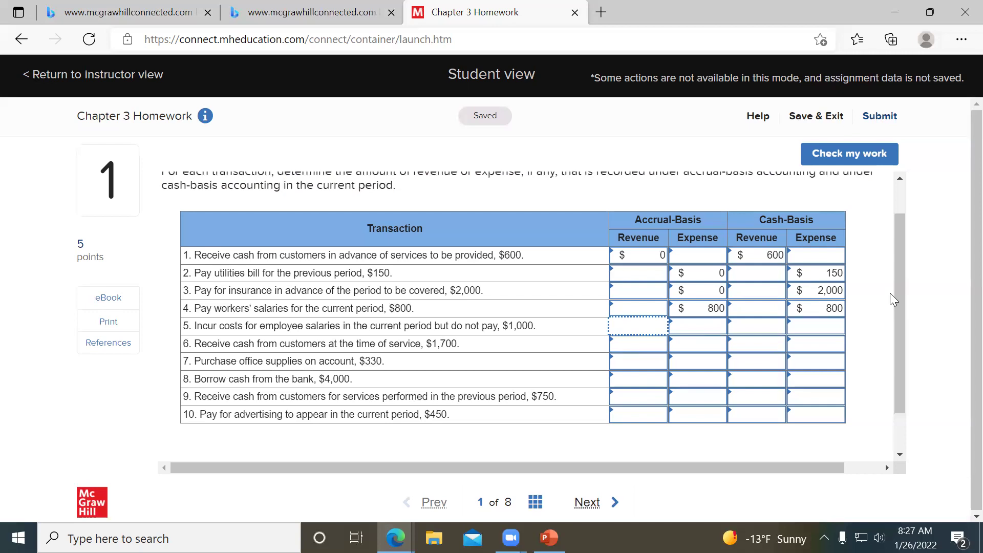
For transaction 5, unpaid employee salary costs, enter 1000 as accrual-basis expense and 0 as cash-basis expense.
key("Tab")
type("1000")
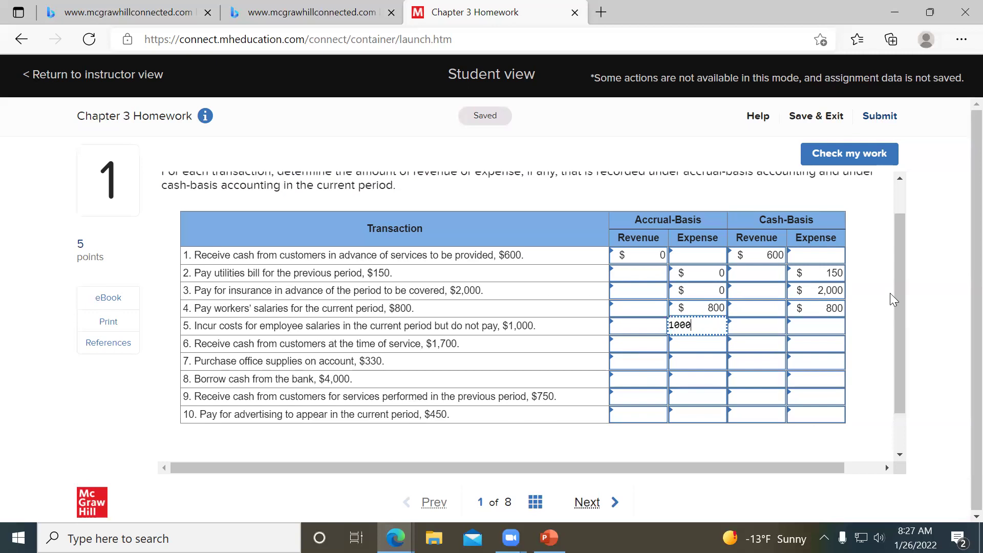
key("Tab")
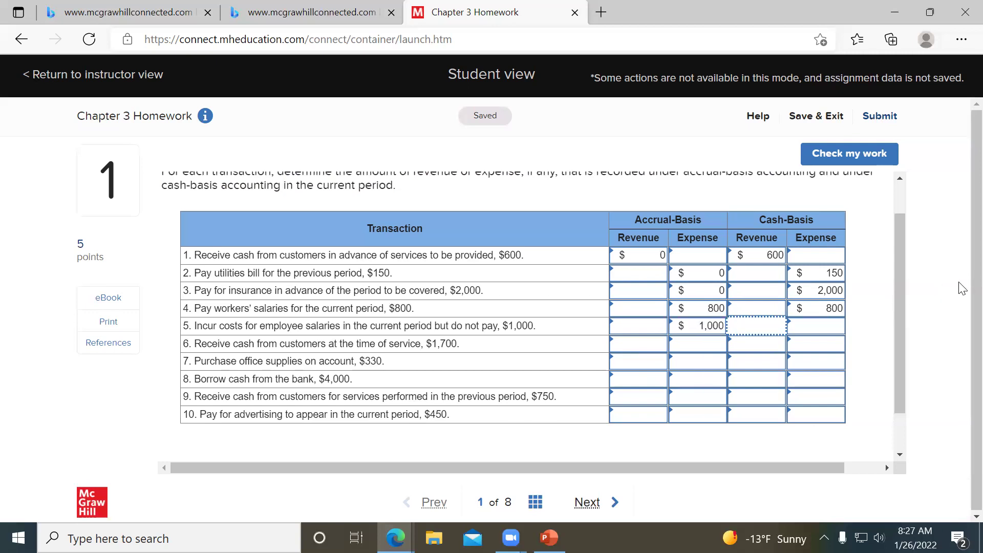
left_click(809, 328)
type("0")
key("Tab")
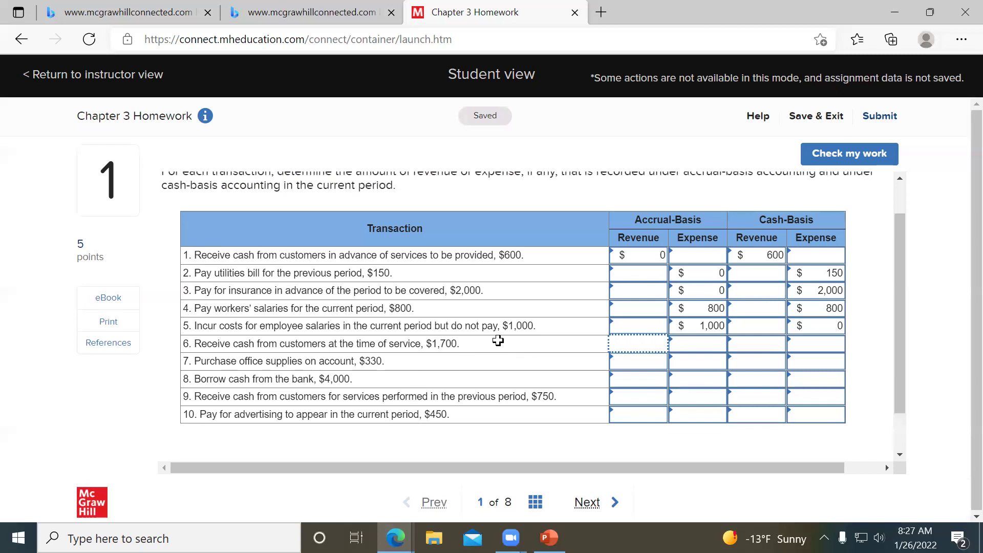
For transaction 6, cash received at the time of service, enter 1700 as both accrual-basis and cash-basis revenue.
left_click(638, 346)
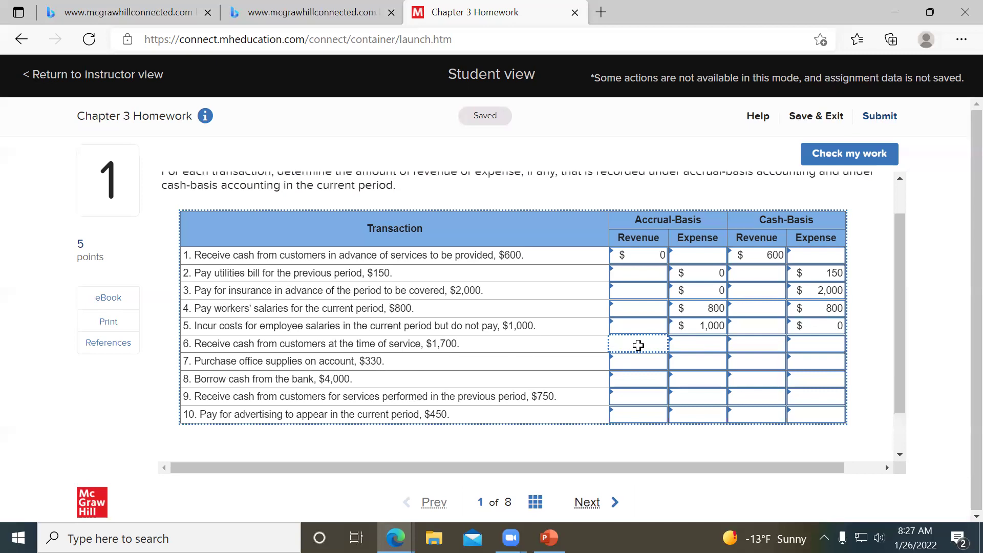
type("1700")
key("Tab")
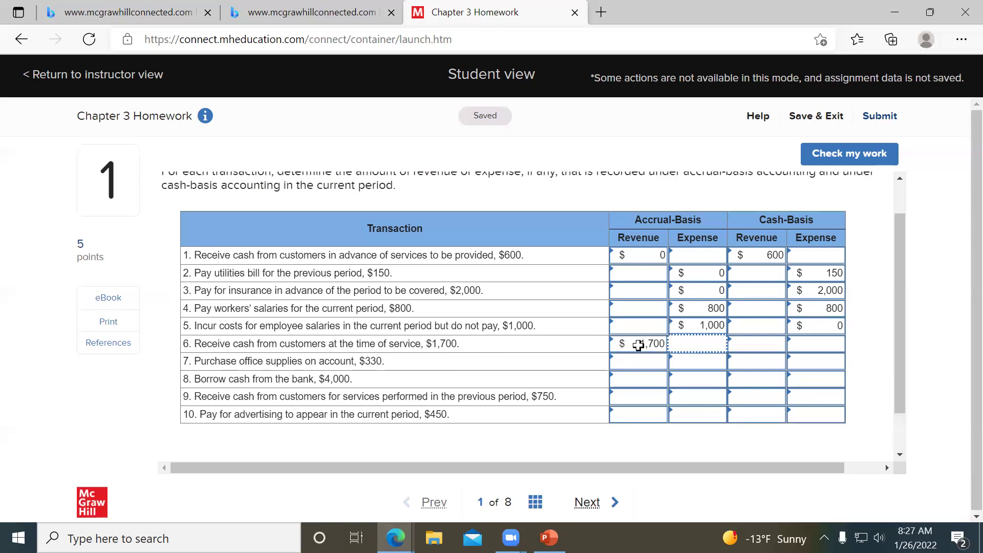
left_click(741, 349)
type("1700")
key("Tab")
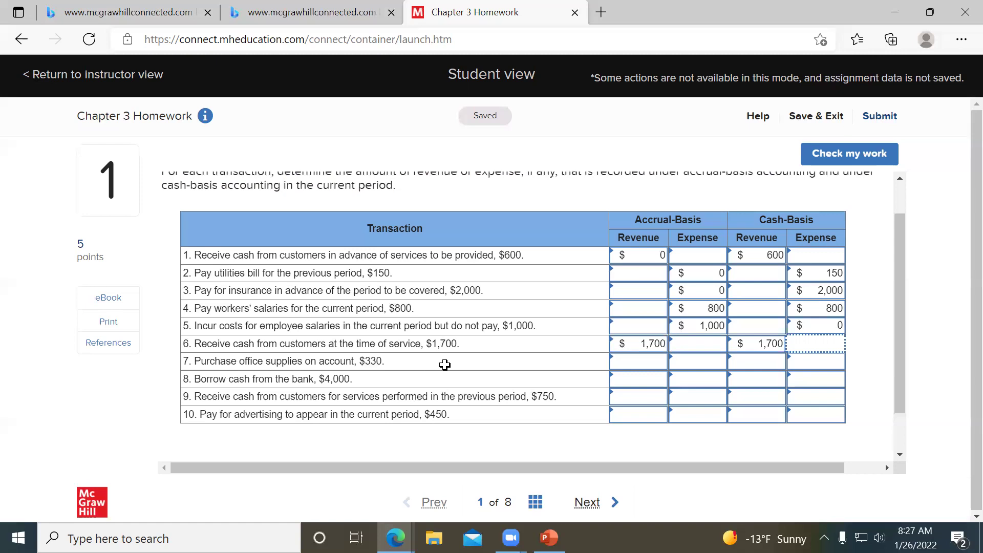
For transaction 7, office supplies purchased on account, enter 0 as both accrual-basis and cash-basis expense.
left_click(699, 357)
type("0")
key("Tab")
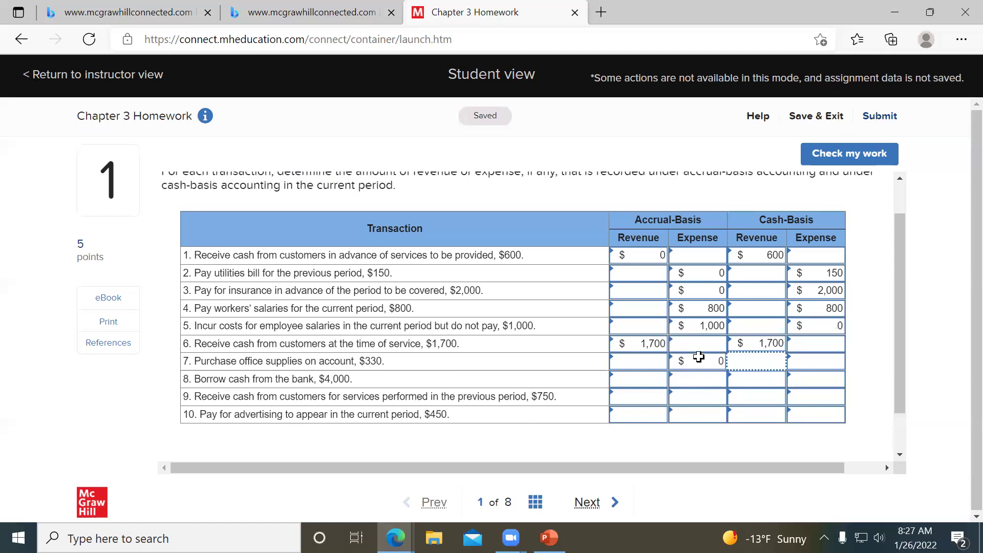
left_click(802, 361)
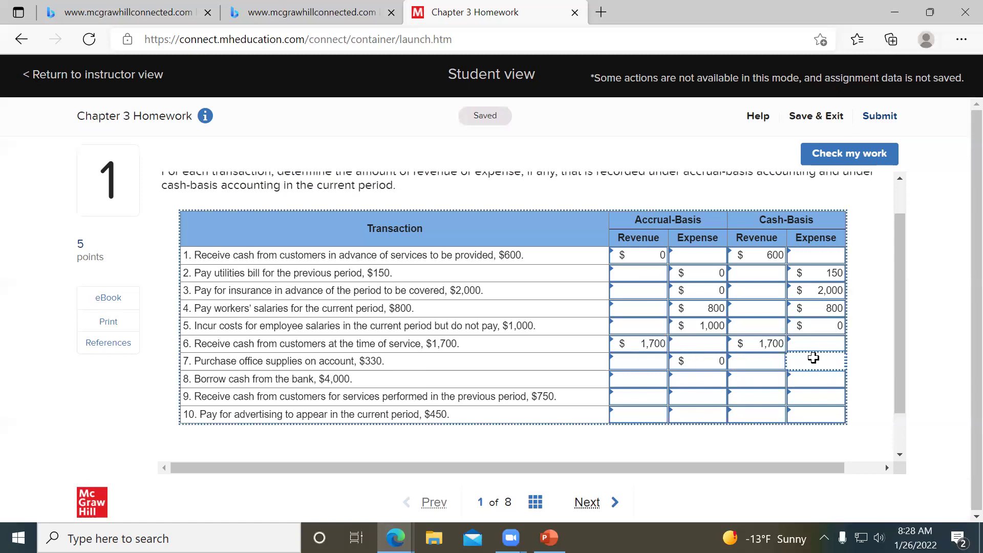
type("0")
key("Tab")
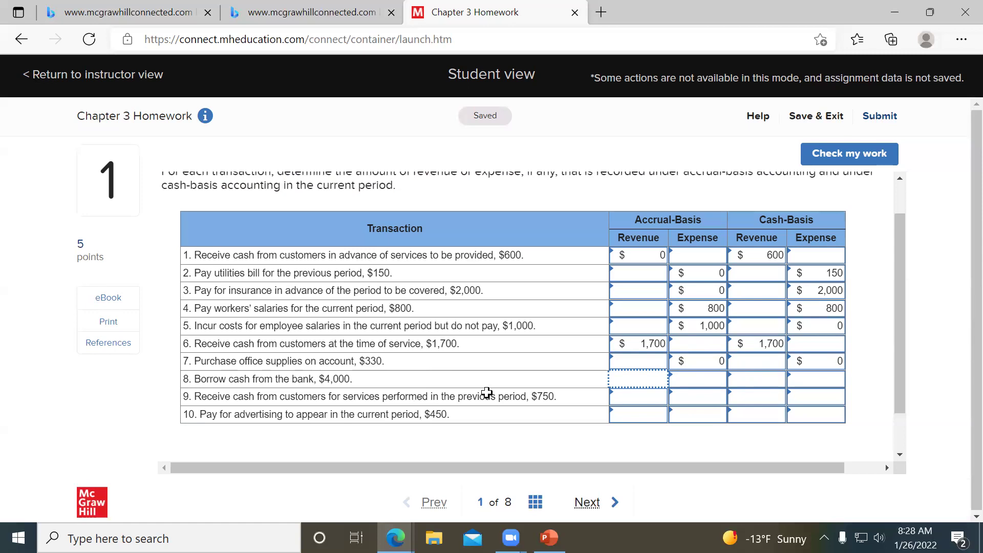
For transaction 8, cash borrowed from the bank, enter 0 for revenue and expense under both accrual basis and cash basis.
left_click(630, 377)
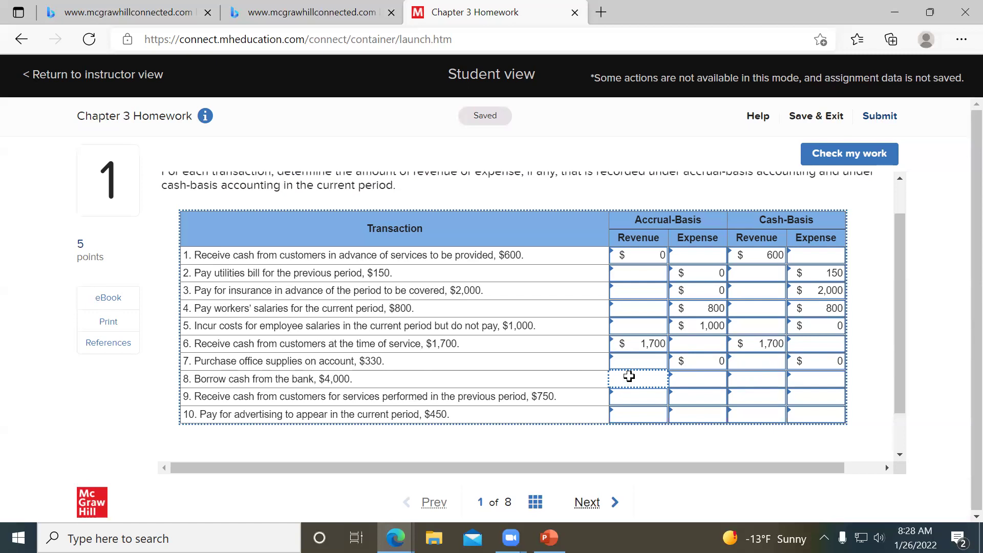
type("0")
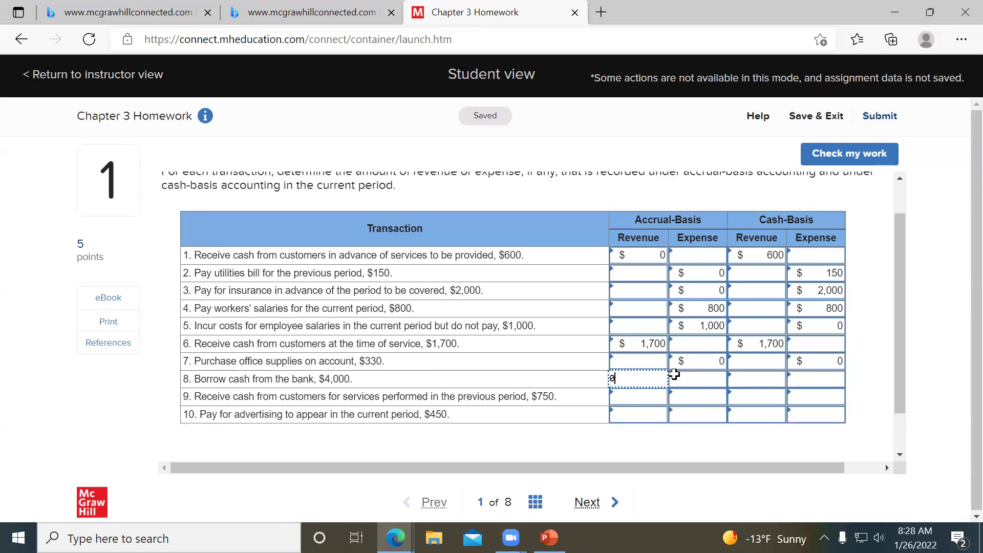
left_click(676, 375)
type("0")
left_click(750, 381)
type("0")
left_click(801, 382)
type("0")
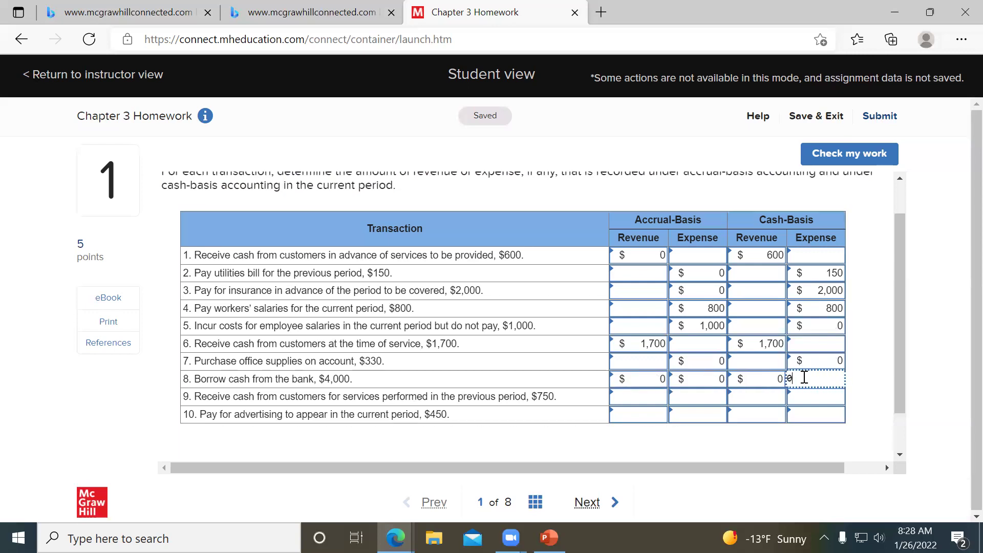
Check the answers for transactions 1 to 8 and return to question 1.
left_click(814, 153)
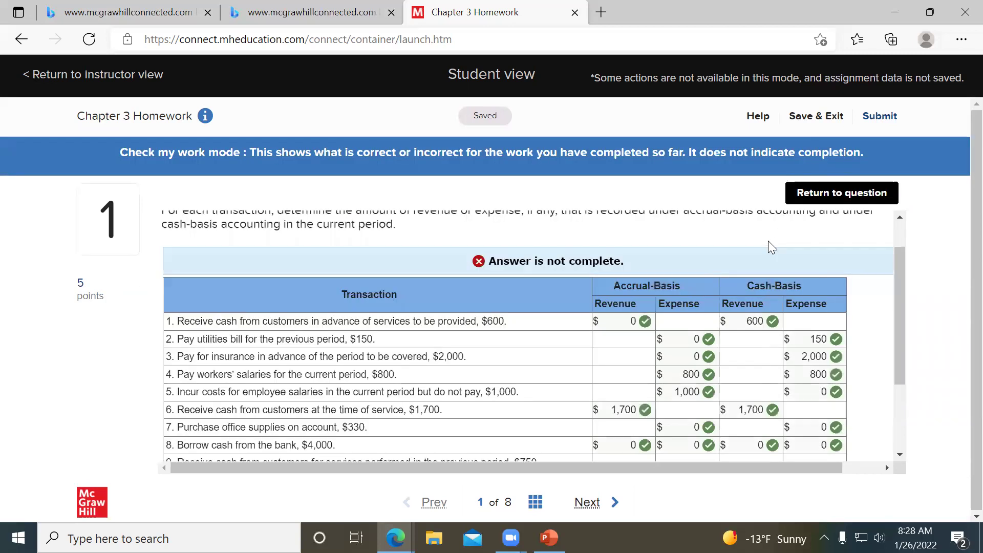
scroll(768, 241, "down", 2)
scroll(768, 241, "up", 1)
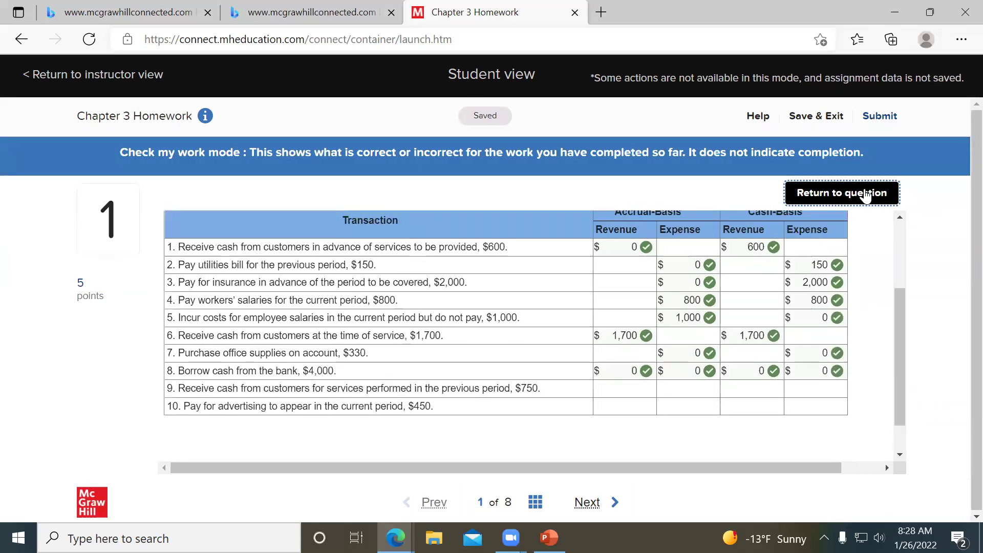
left_click(870, 194)
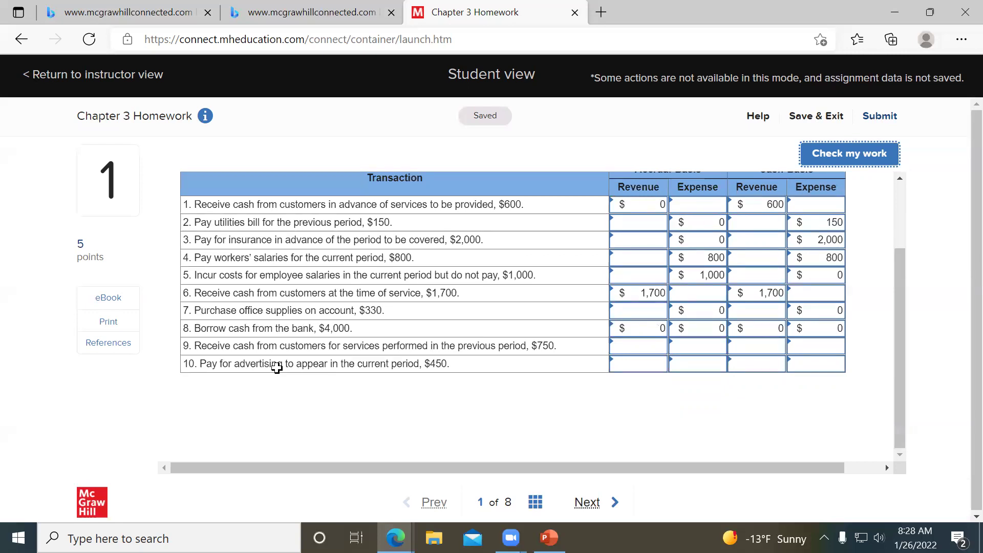
For transaction 9, cash received for the previous period's services, enter 0 as accrual-basis revenue and 750 as cash-basis revenue.
left_click(636, 347)
type("0")
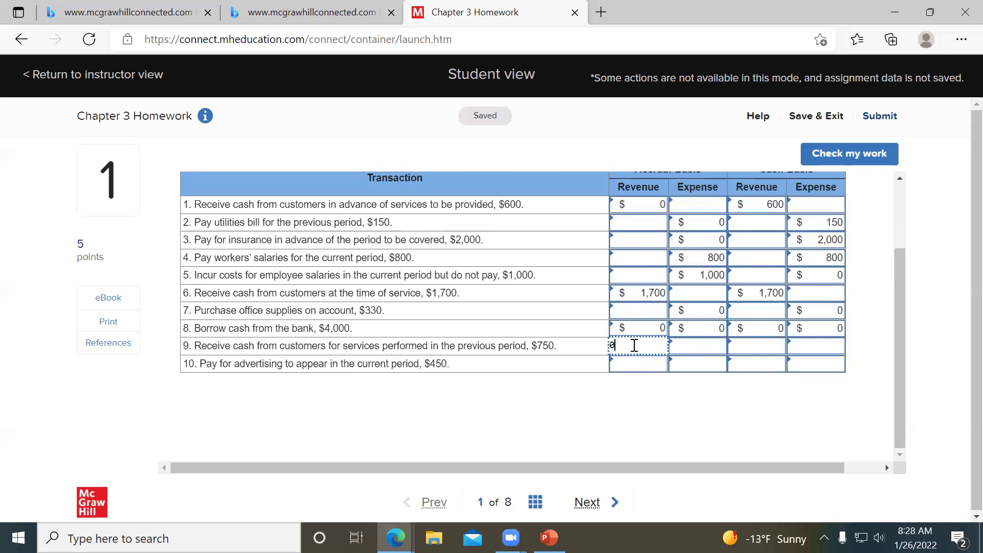
key("Tab")
left_click(745, 344)
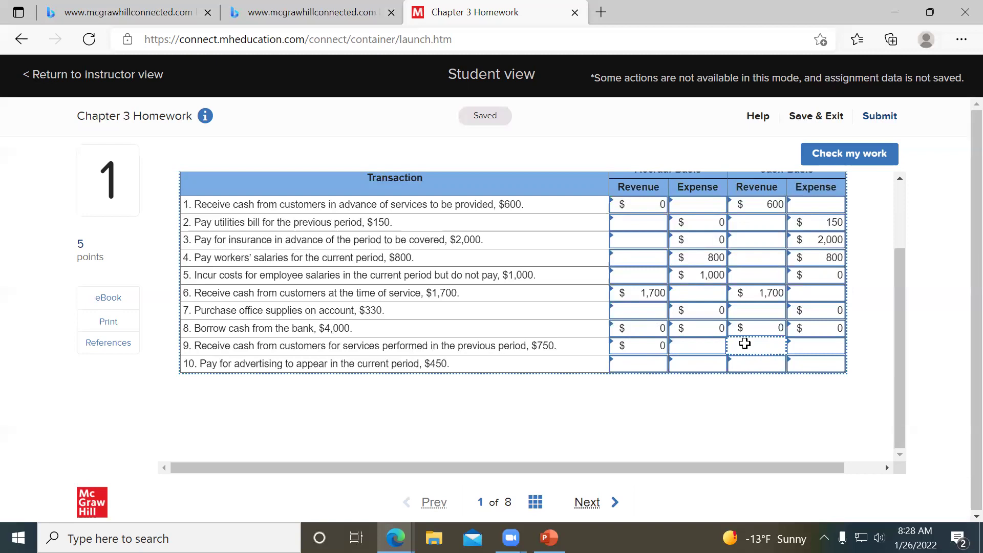
type("750")
key("Tab")
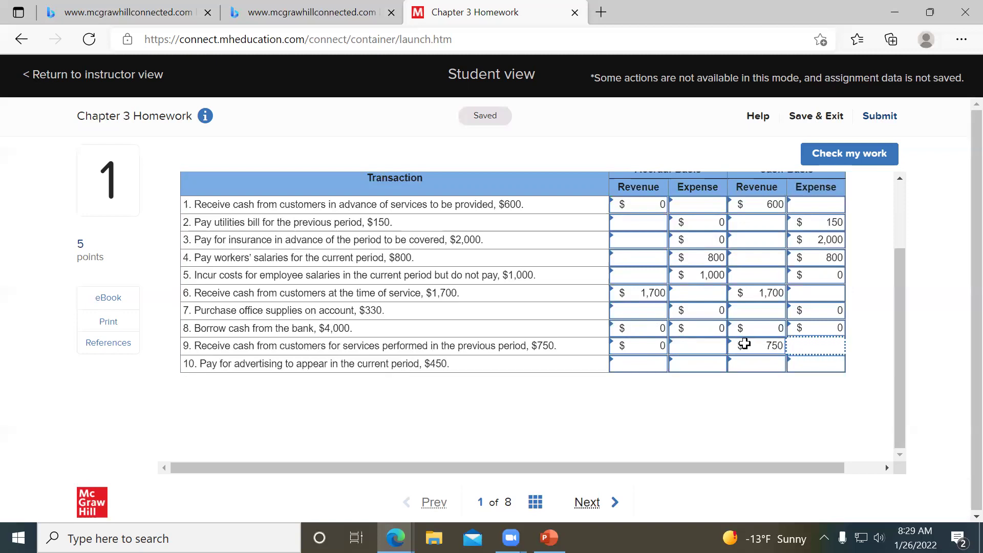
For transaction 10, advertising for the current period, enter 450 as both accrual-basis and cash-basis expense.
left_click(695, 362)
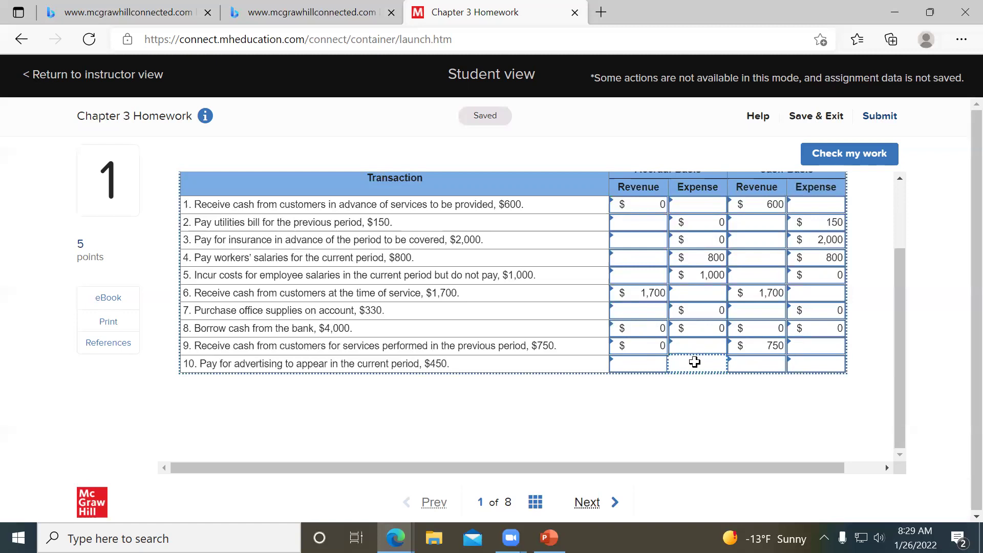
type("450")
key("Tab")
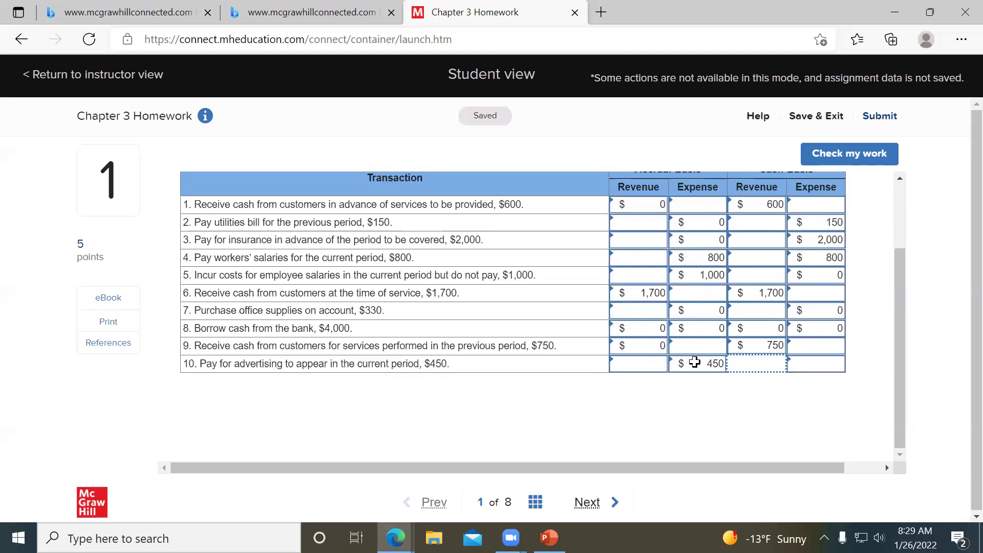
left_click(815, 363)
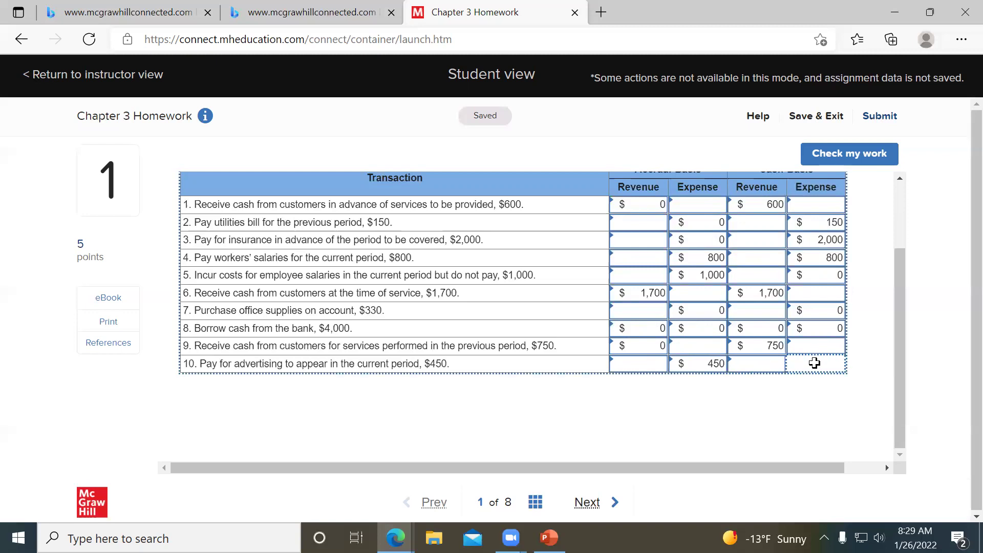
type("450")
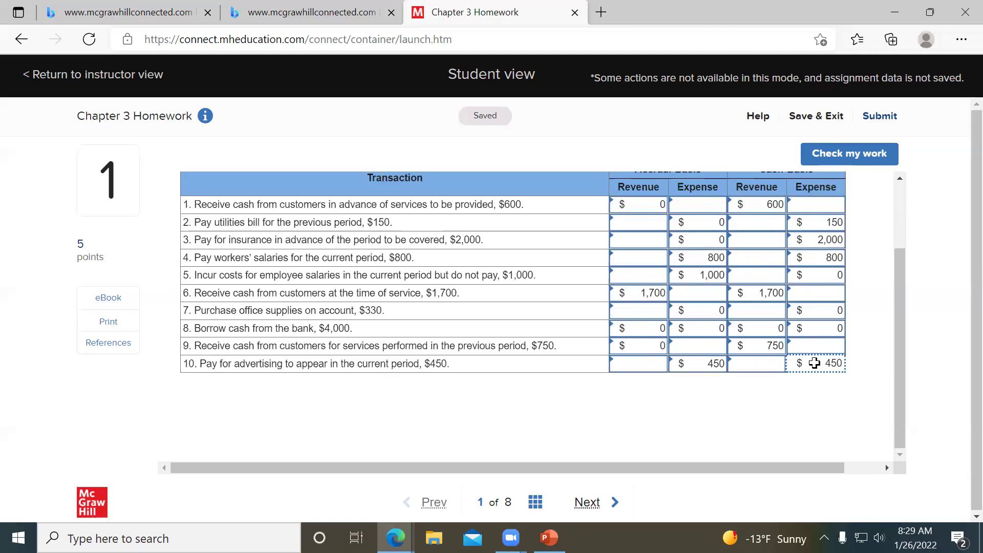
Check the full set of answers for question 1 and continue to question 2 of the homework.
left_click(834, 155)
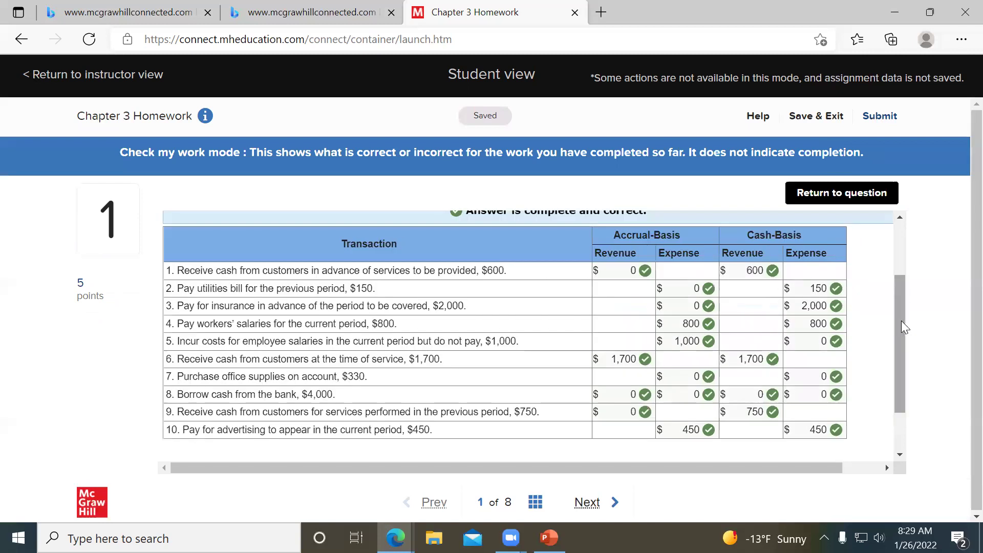
mouse_move(902, 321)
left_mouse_down()
mouse_move(899, 350)
mouse_move(905, 325)
left_mouse_up()
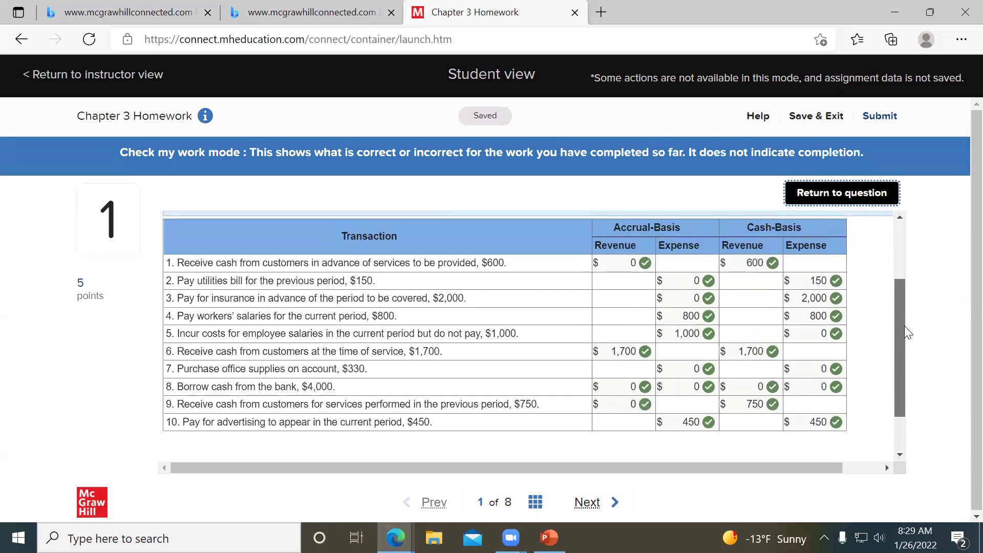
left_click(819, 192)
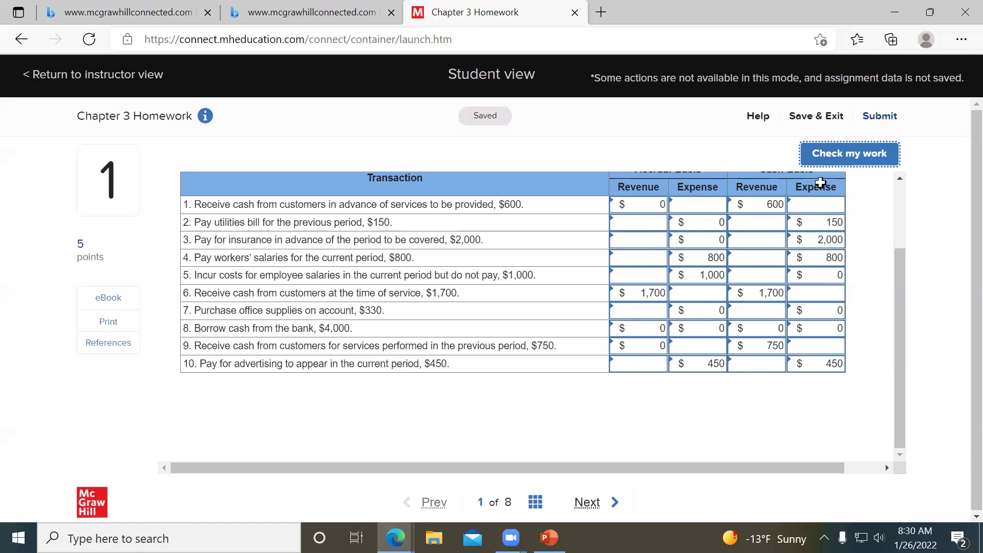
left_click(593, 506)
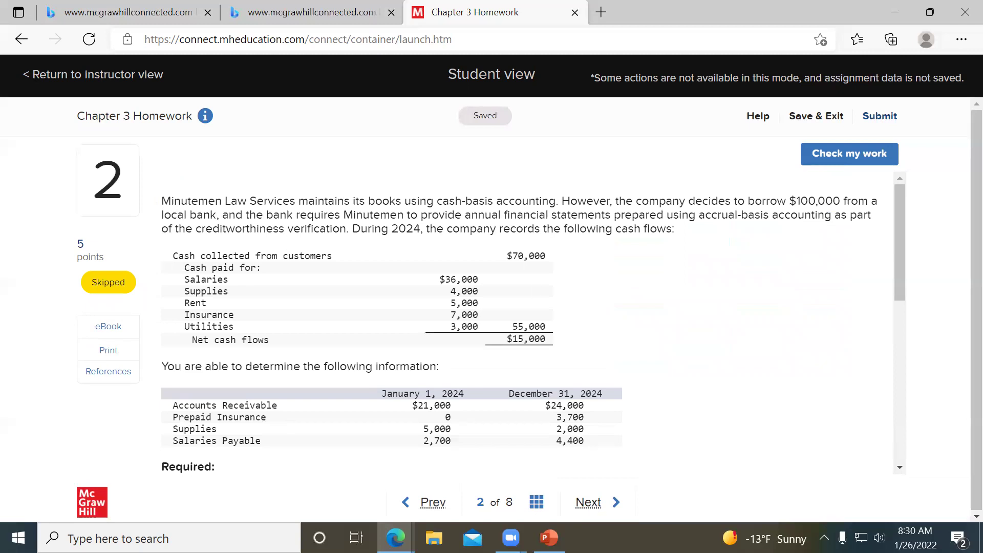
Switch to the Chapter 3 presentation in PowerPoint, start the slide show from the Key Point - Timing slide, and advance to the following slide.
mouse_move(549, 538)
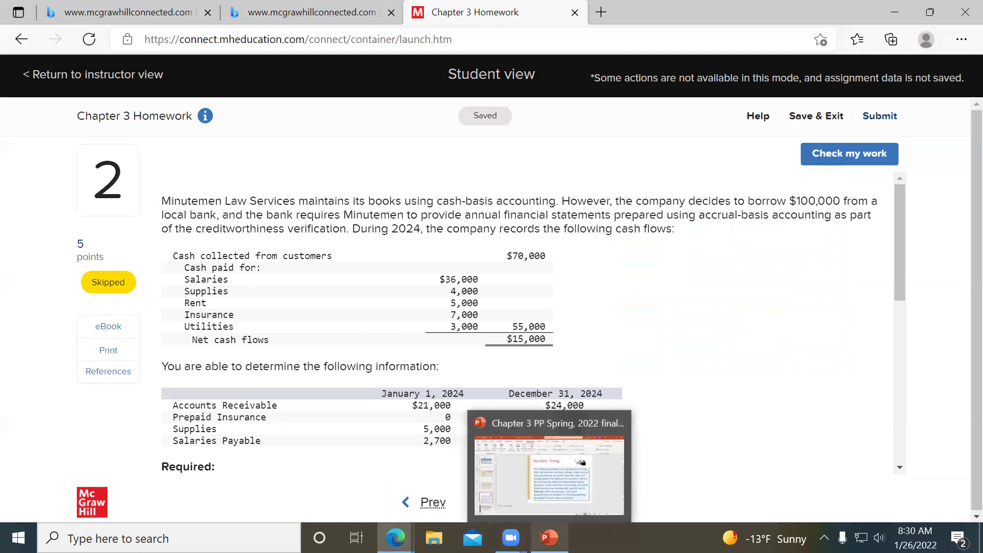
left_click(549, 473)
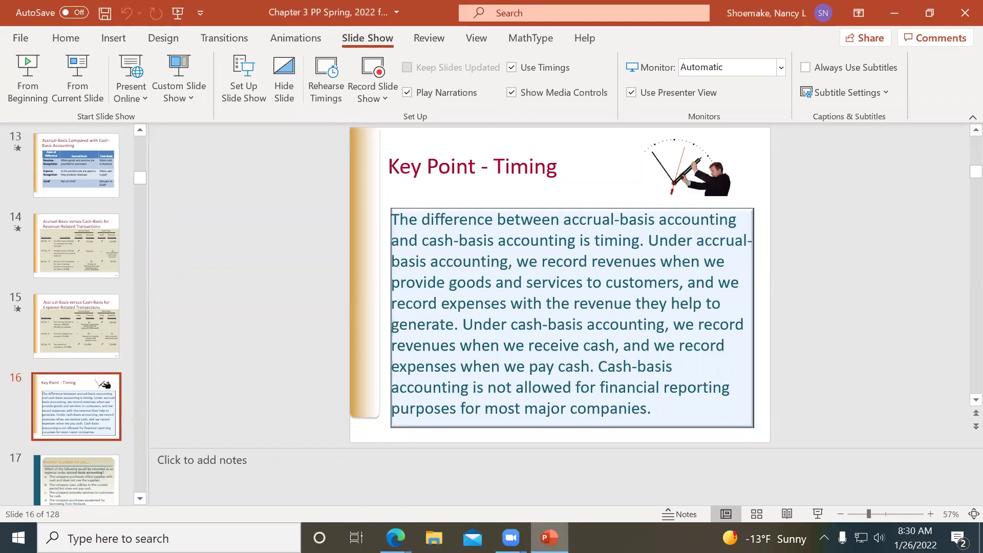
left_click(78, 76)
left_click(386, 212)
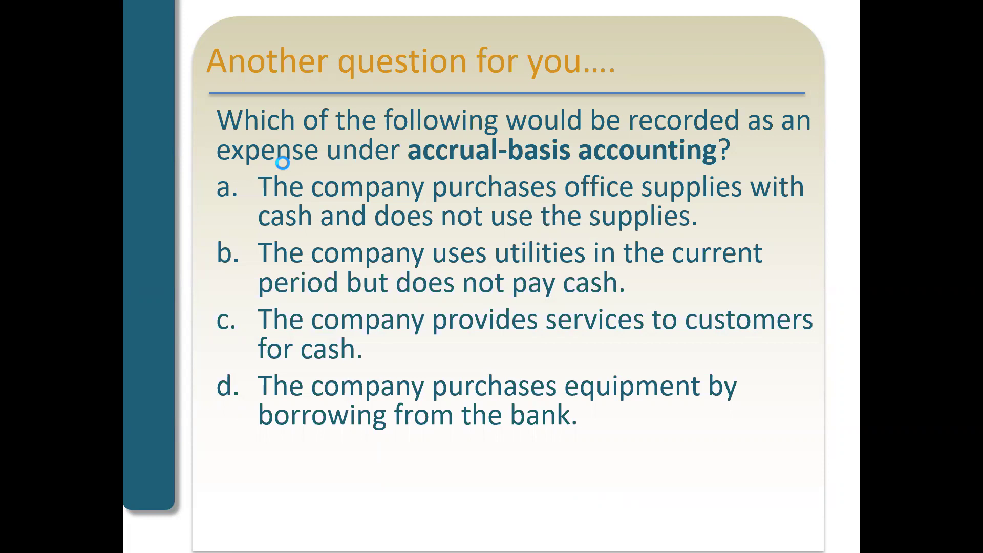
Go through the slide show's multiple-choice questions on accrual-basis and cash-basis expenses, revealing their answers.
left_click(311, 226)
left_click(311, 227)
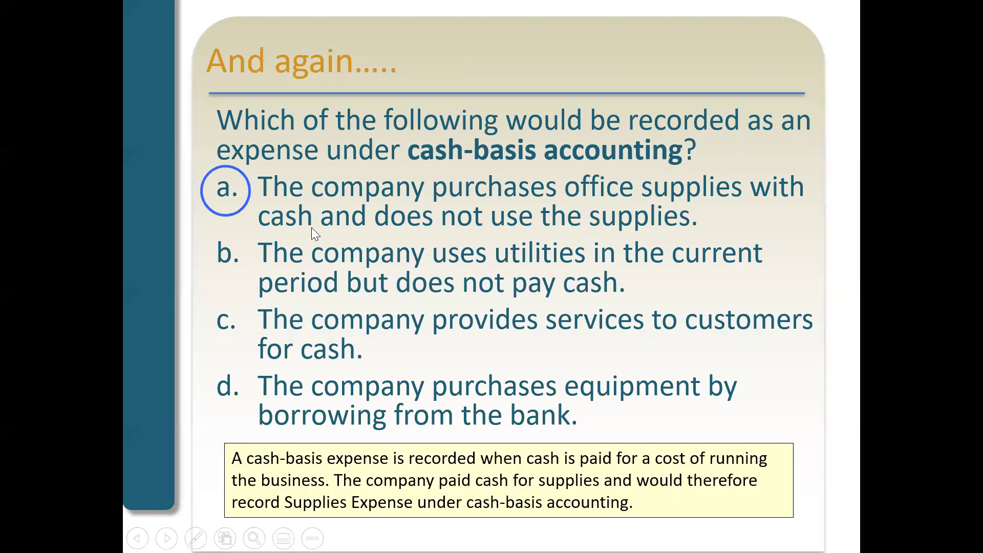
left_click(444, 140)
left_click(445, 140)
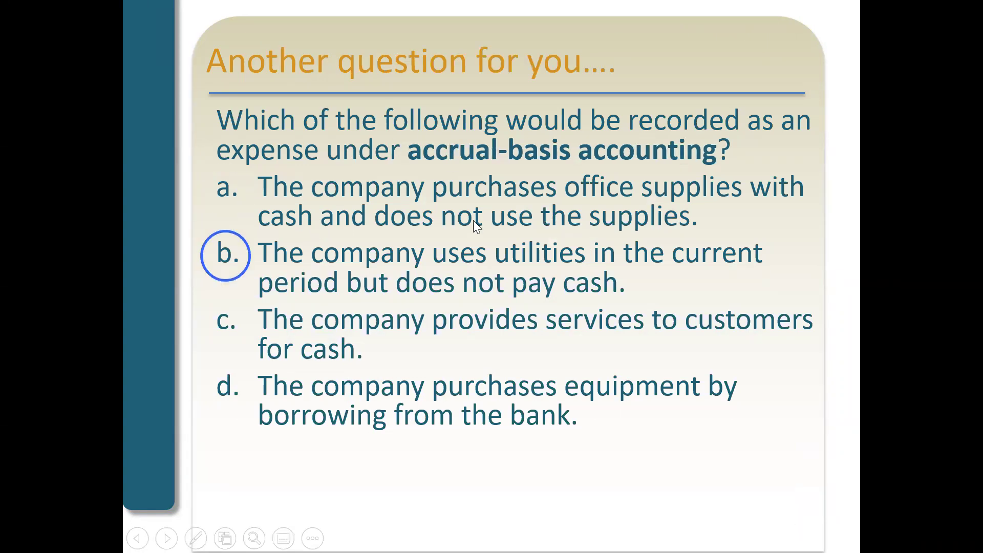
Switch to the course-site browser window, download the Chapter 3 presentation again, and open Chapter 3 PP Spring, 2022 final.pptx in PowerPoint.
key("alt+Tab")
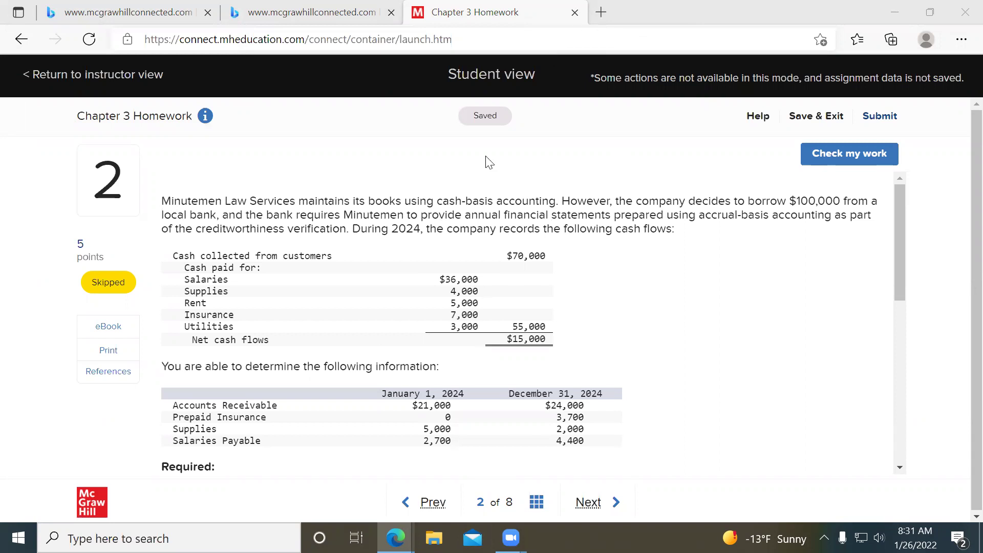
mouse_move(396, 538)
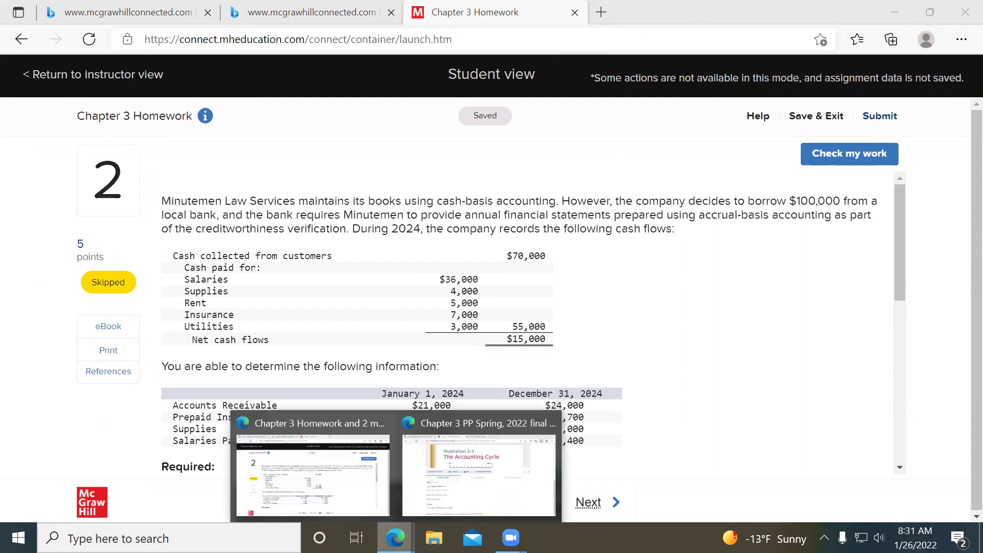
left_click(482, 475)
left_click(327, 240)
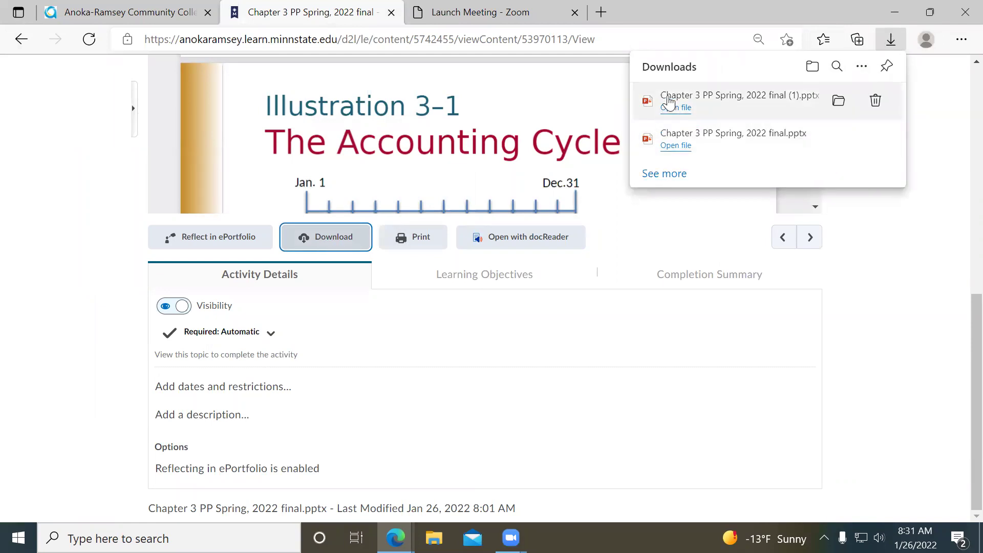
left_click(665, 146)
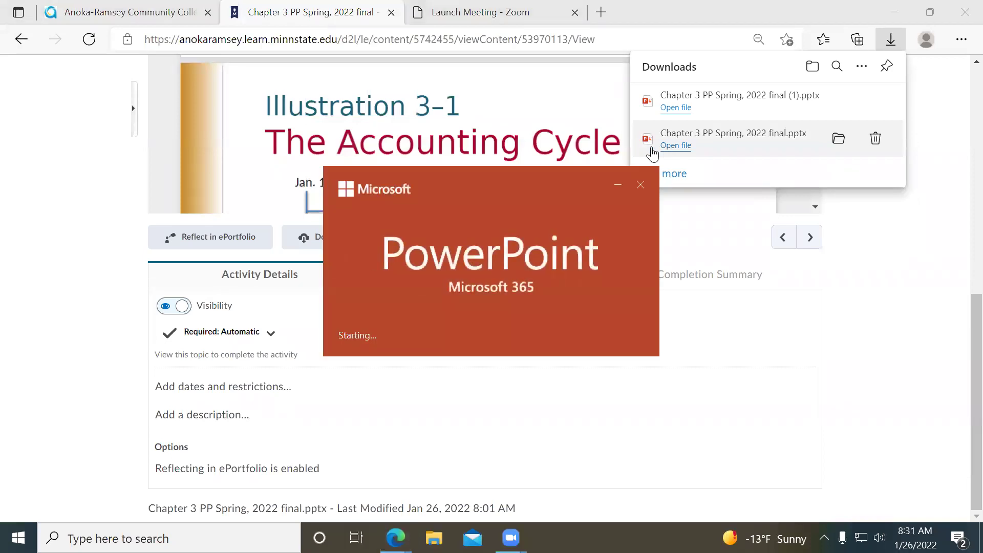
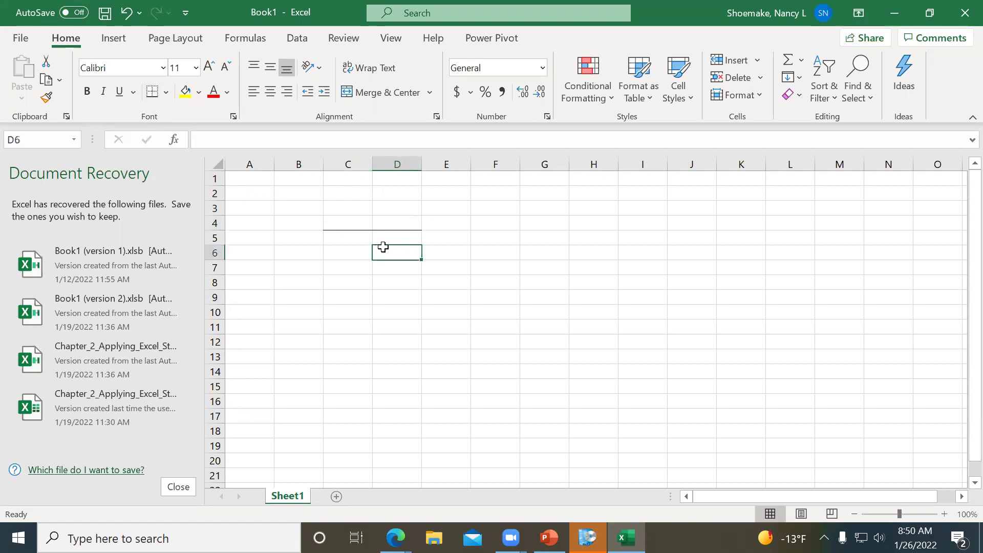
Complete the T-account outline with a left border on D5:D10 and title it Supplies, merged and centered across C4:D4.
left_click(166, 91)
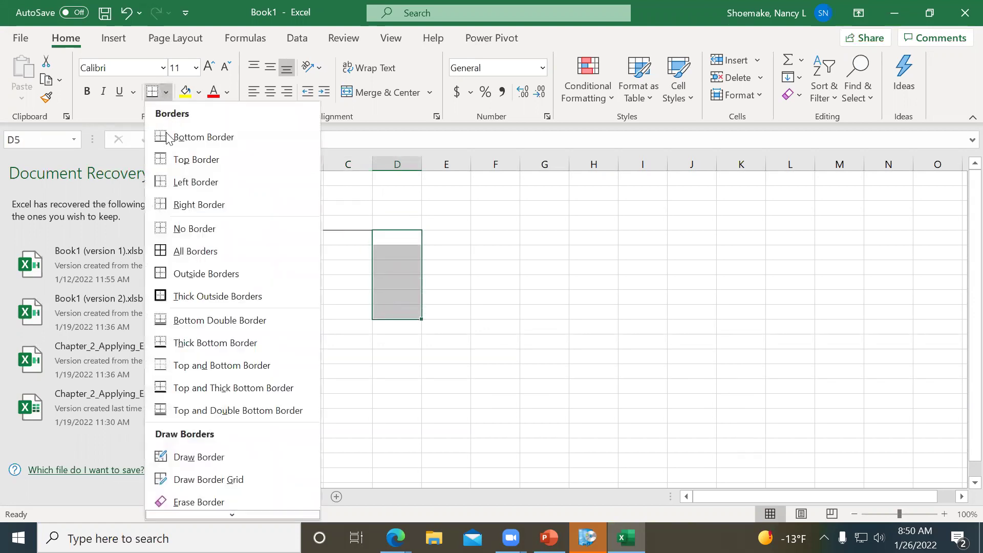
left_click(177, 182)
left_click_drag(325, 218, 383, 214)
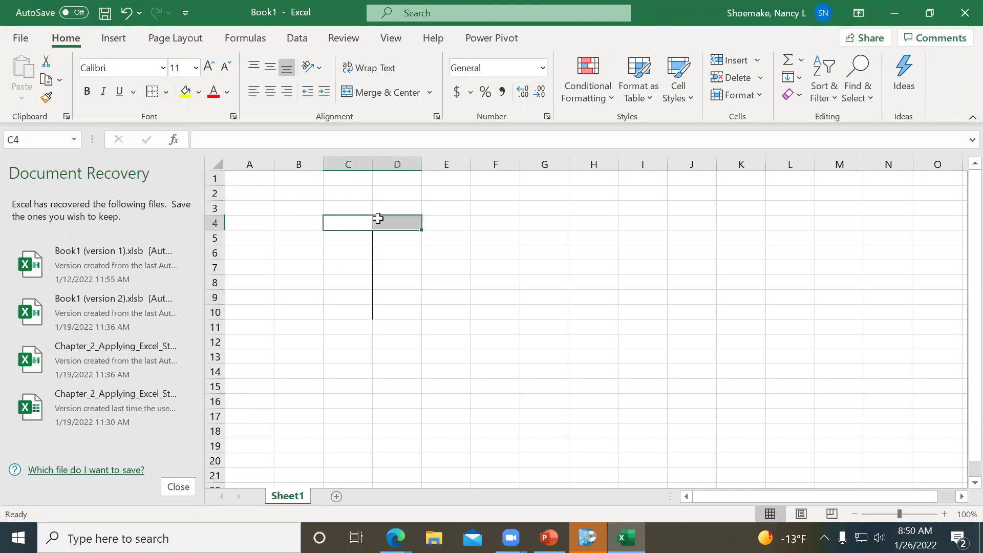
type("Supplies")
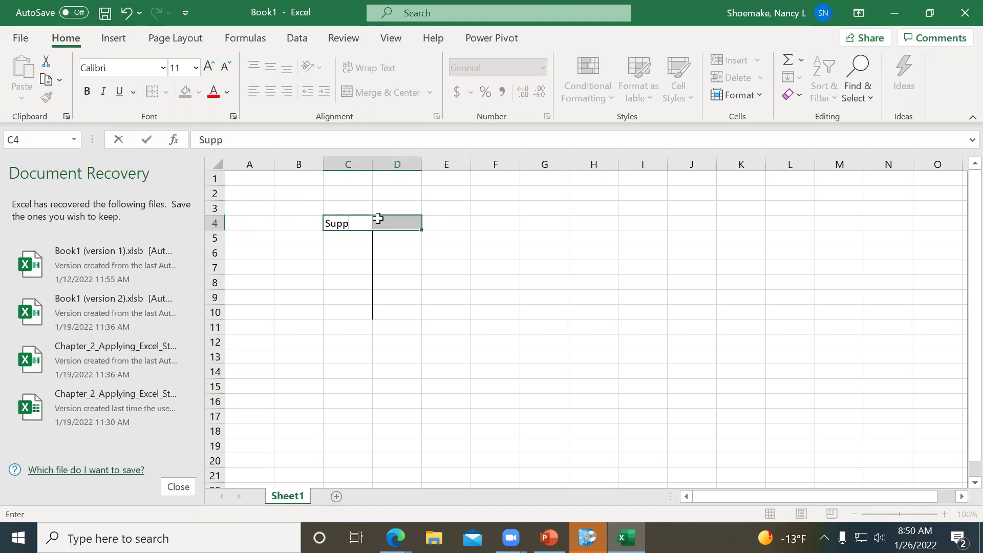
key("Return")
left_click(378, 218)
left_click_drag(365, 222, 416, 226)
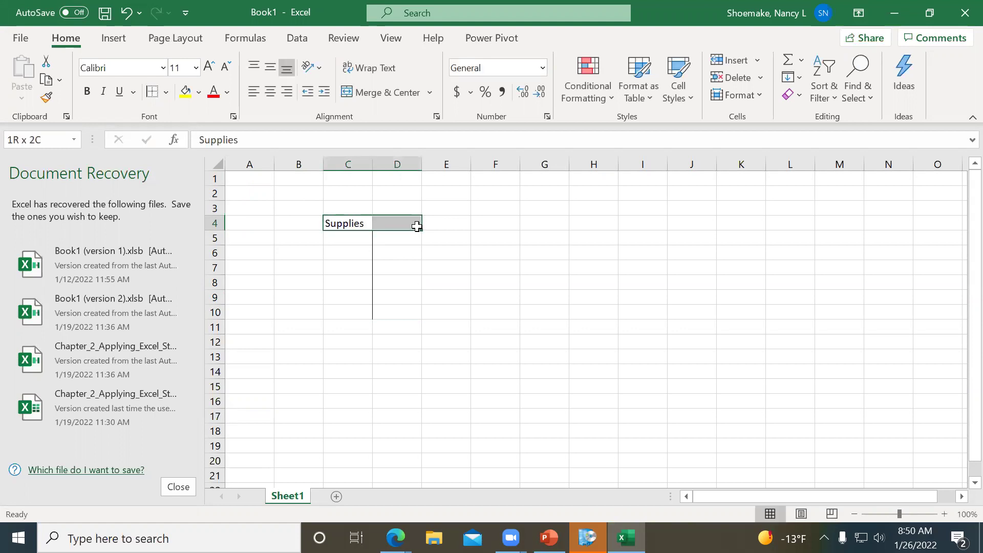
left_click(352, 93)
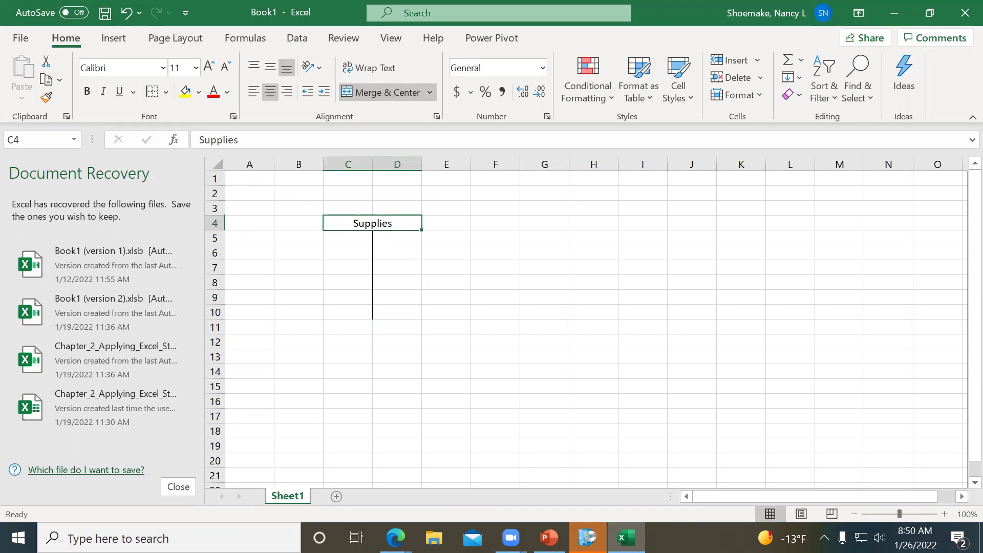
Record the November 30 opening balance of 2000 on the debit side of the Supplies T-account, with its date in B5.
left_click(944, 513)
left_click(944, 513)
left_click(944, 514)
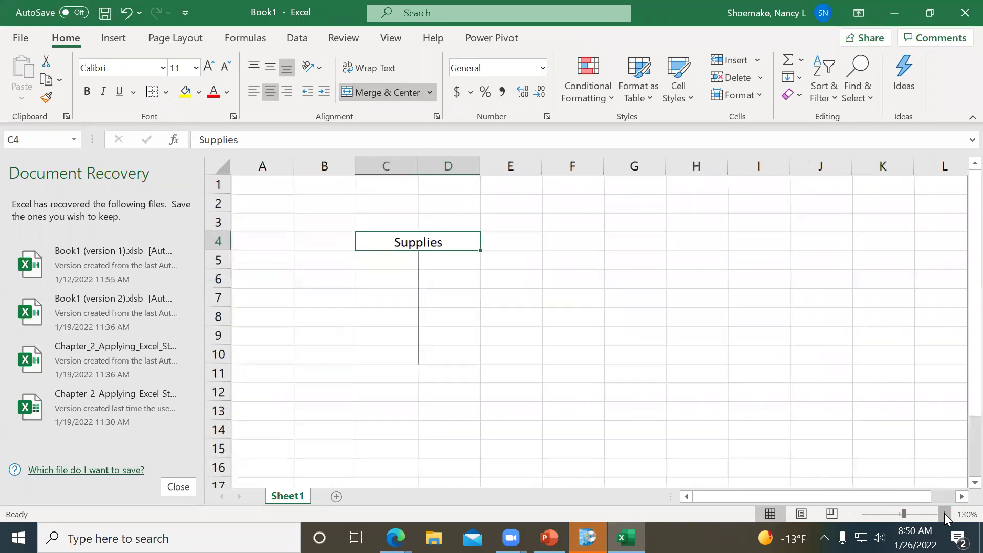
left_click(323, 263)
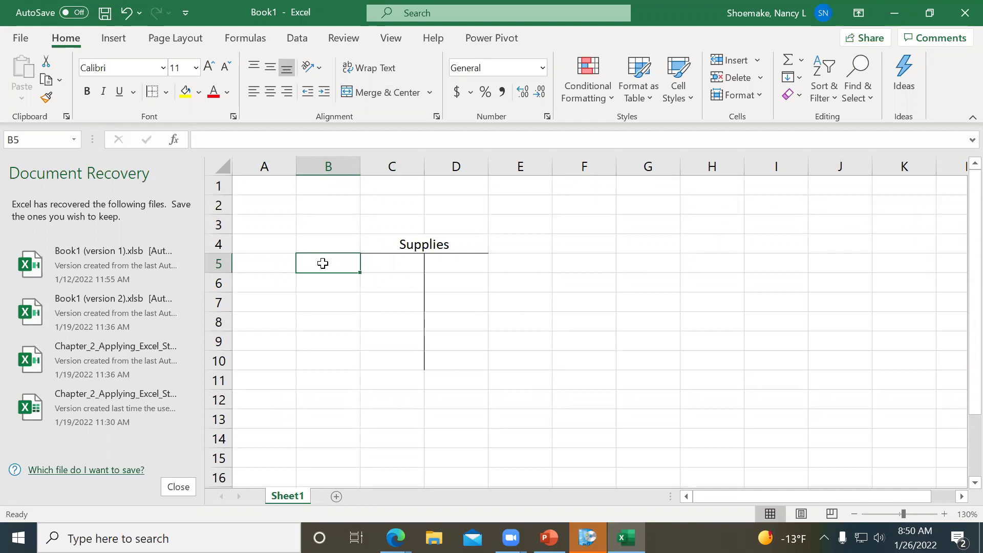
type("nov 30")
key("Tab")
type("2000")
key("Return")
Record the December 31 ending balance of 3500 in row 10 of the Supplies T-account, with its date in B10.
key("Return")
key("Return")
key("Return")
key("Return")
type("dec 31")
key("Tab")
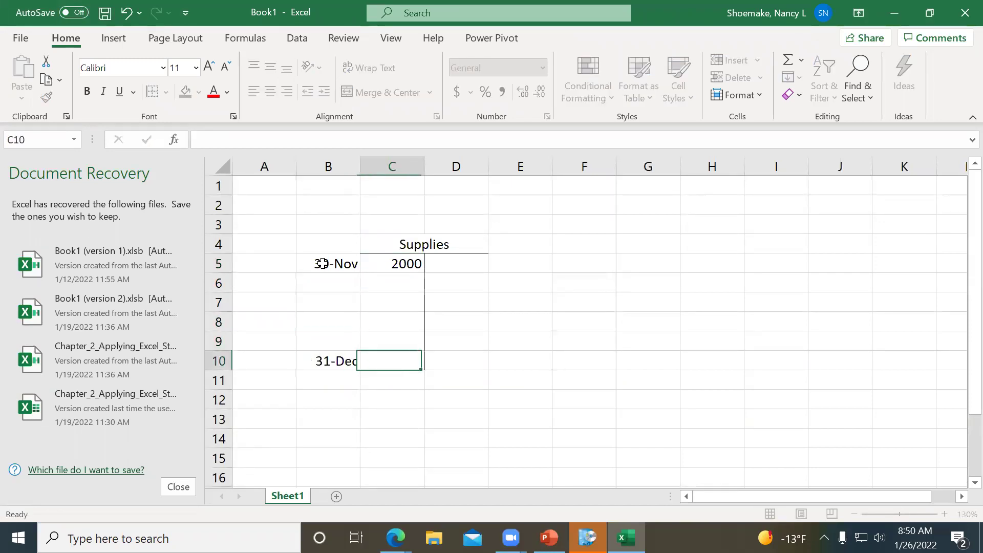
type("3000")
key("Return")
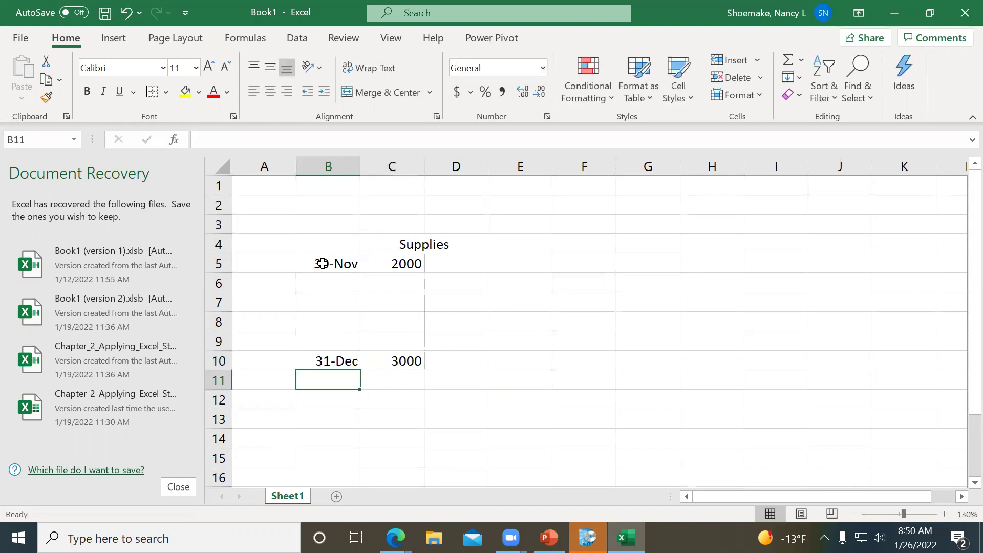
left_click(377, 364)
type("3500")
key("Return")
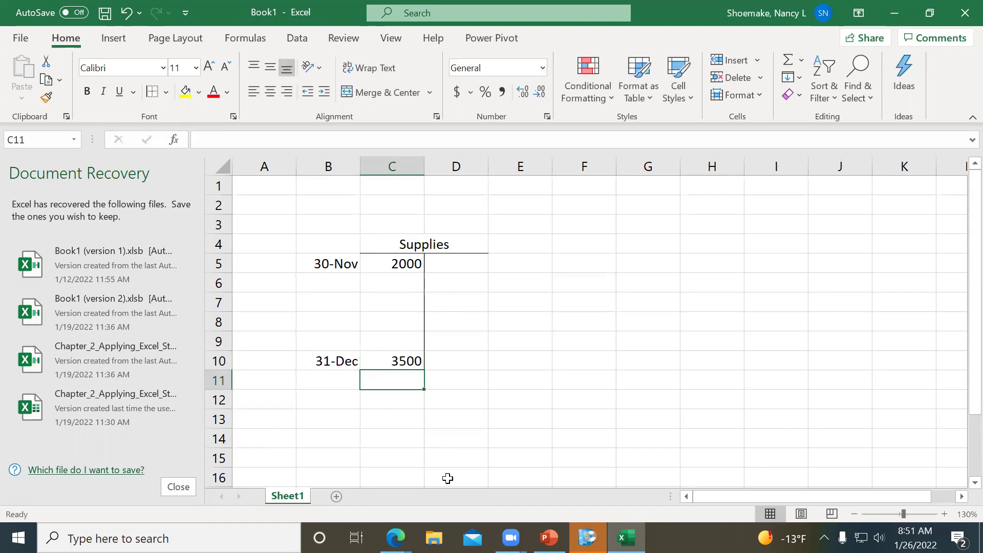
Consult the Exercise 3-7 slide in PowerPoint, then record the Dec 10 supplies purchase of 4500 as a debit in row 7.
key("alt+Tab")
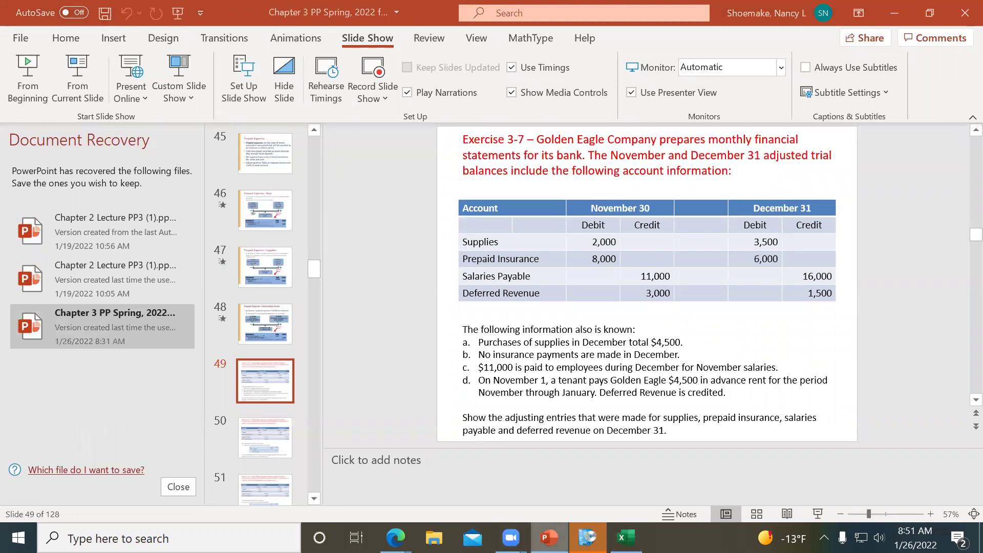
key("alt+Tab")
left_click(330, 307)
left_click_drag(327, 314, 330, 311)
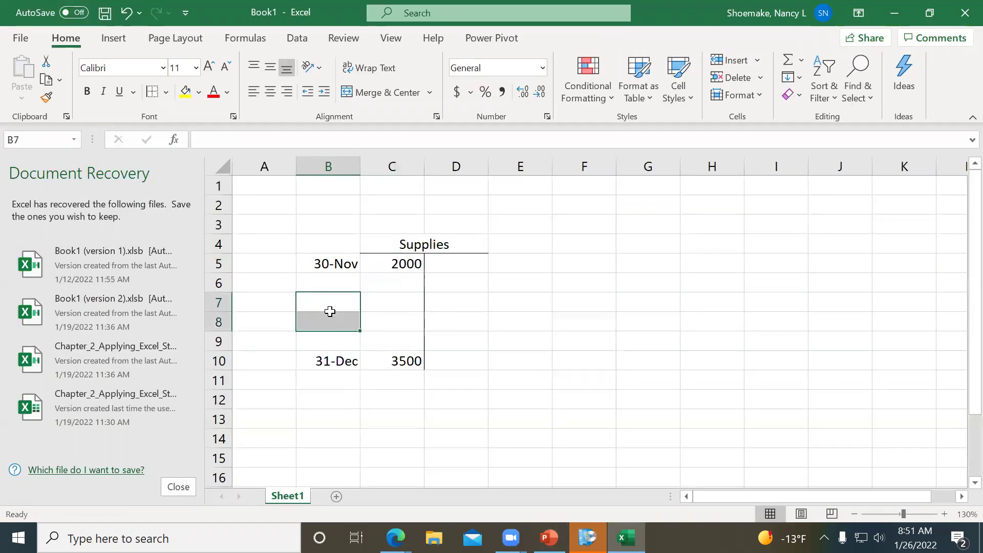
left_click(318, 302)
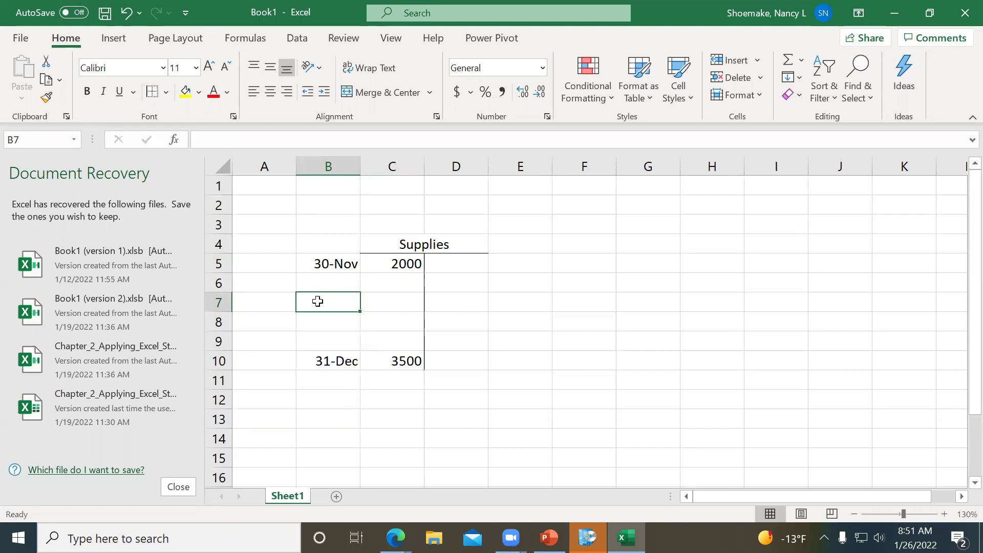
type("dec 10")
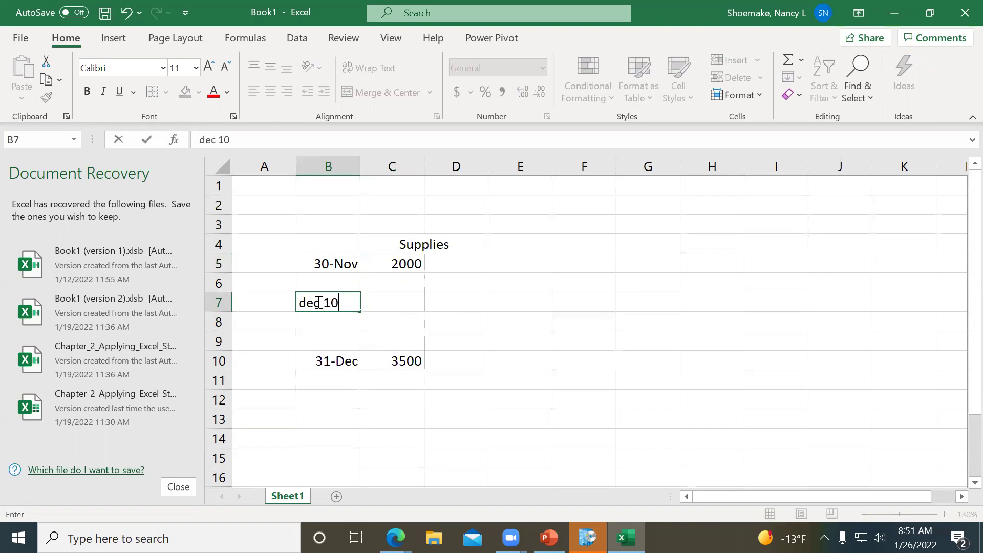
key("Tab")
type("4500")
key("Return")
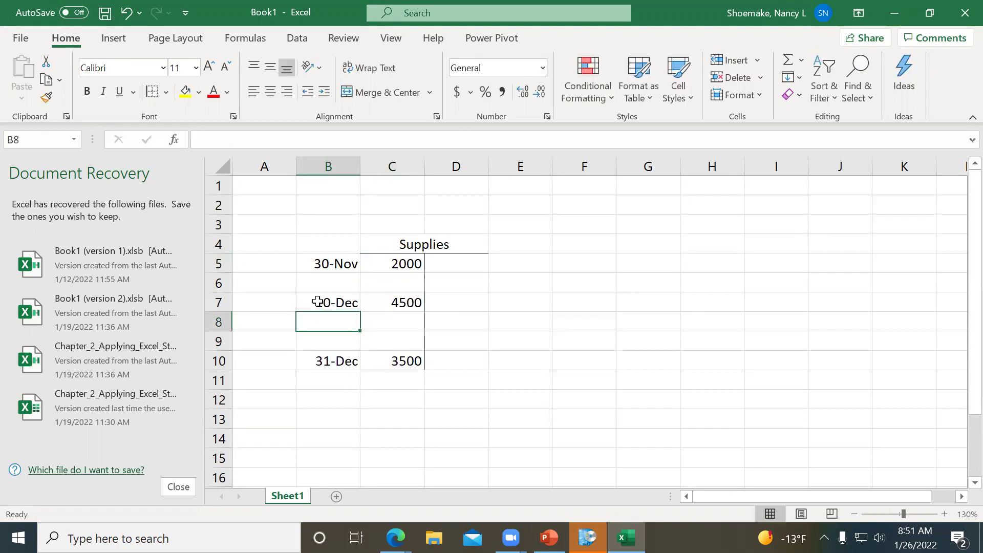
Add a bottom border across C9:D9 to separate the T-account's entries from the ending balance.
left_click_drag(387, 341, 442, 341)
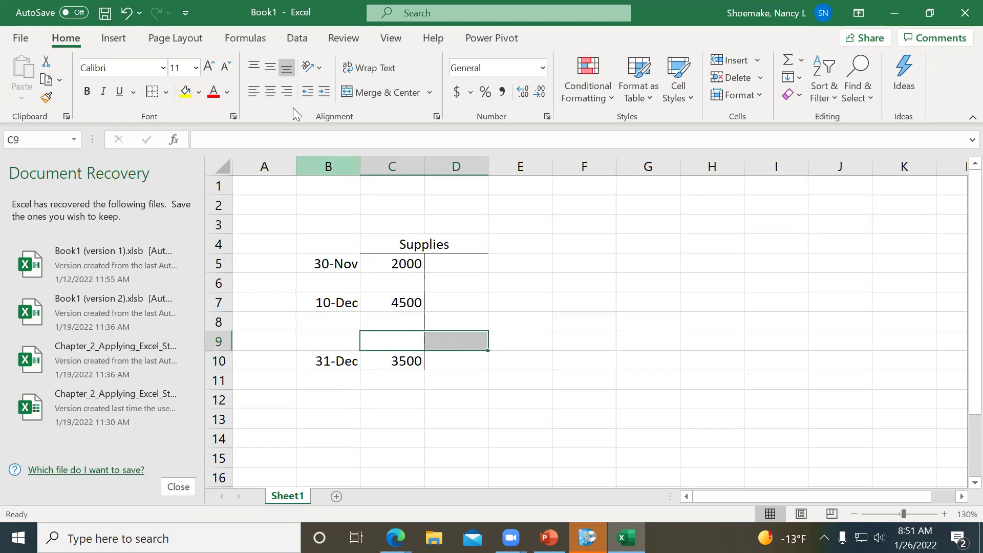
left_click(166, 92)
left_click(177, 137)
left_click(566, 360)
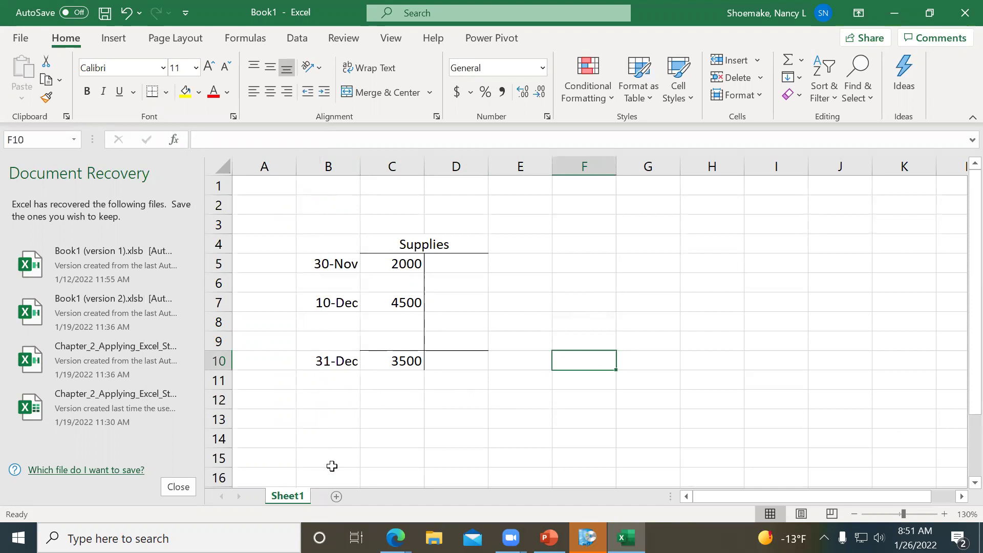
Enter the supplies used, 3000, on the credit side of the T-account in D8 and review it against the ending balance.
left_click(466, 323)
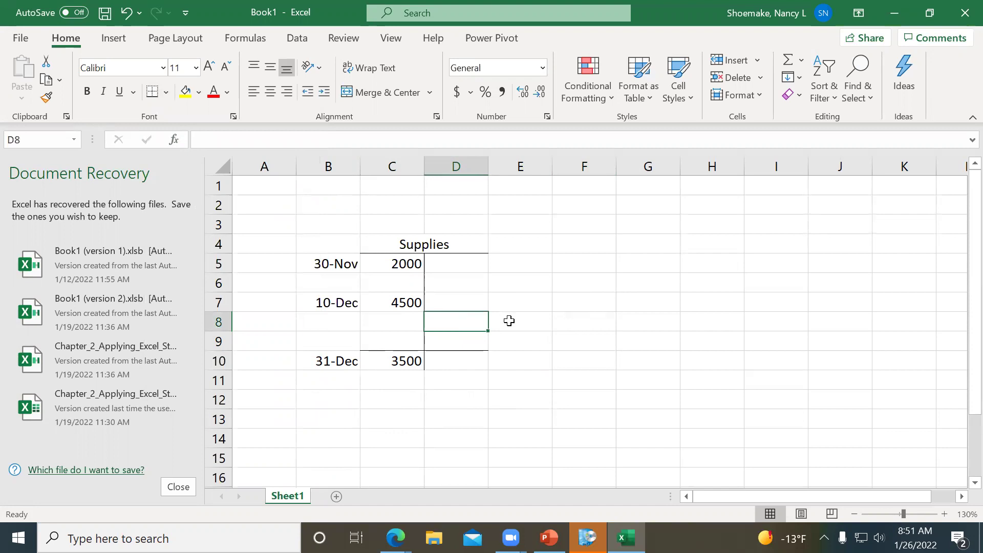
type("3000")
key("Return")
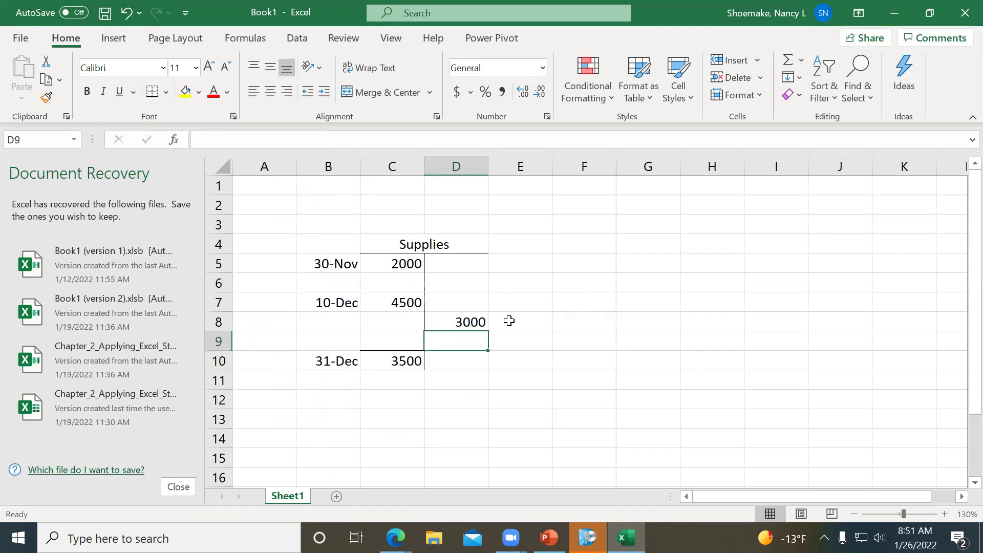
left_click(406, 360)
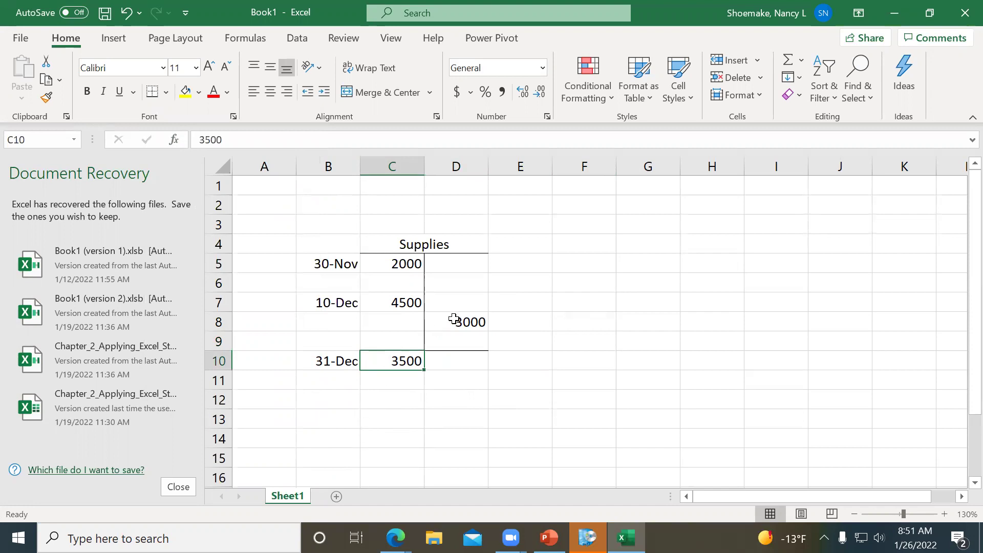
left_click(449, 323)
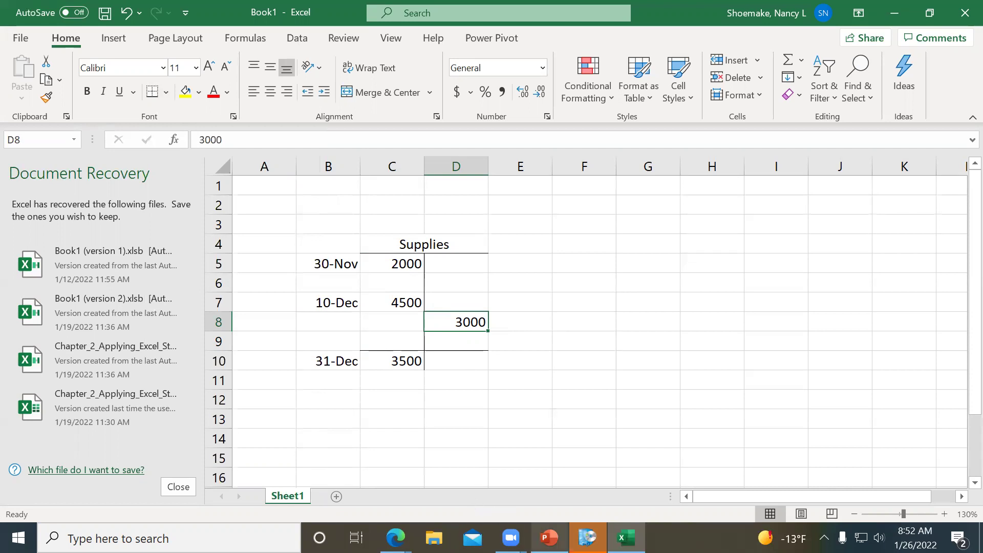
Switch to PowerPoint, start the slide show from the beginning, and advance to the Exercise 3-7 slide with the supplies adjusting entry.
left_click(549, 537)
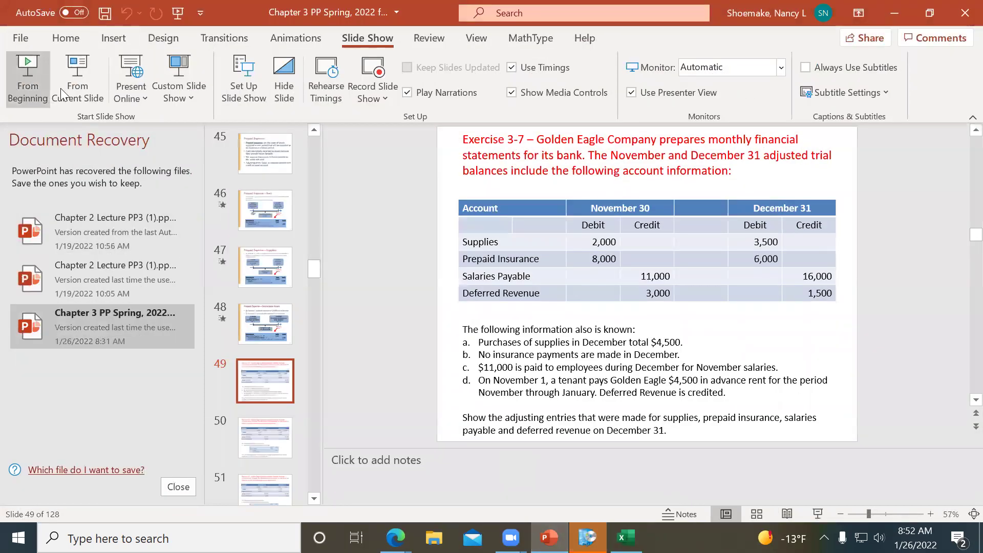
left_click(36, 87)
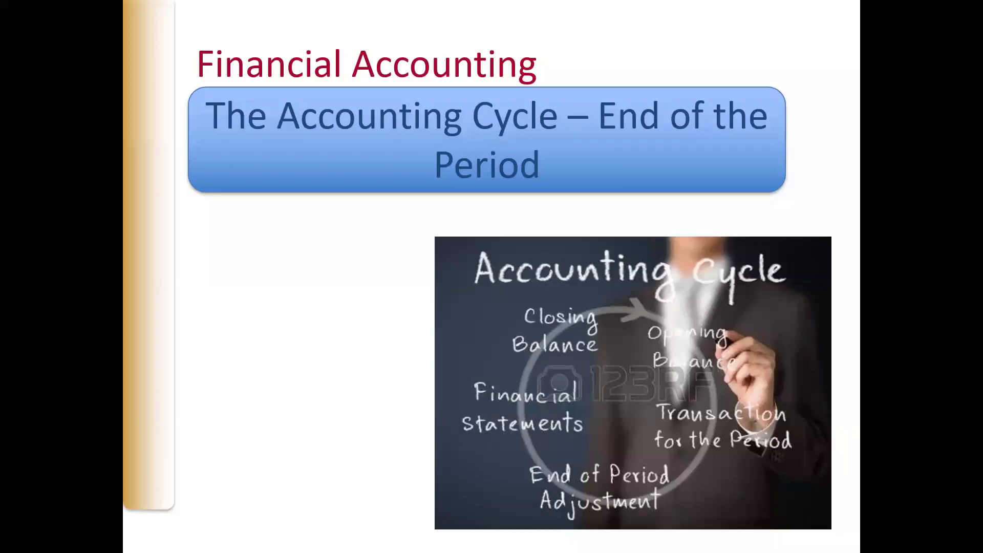
key("Down")
key("Down")
key("Down")
key("Down")
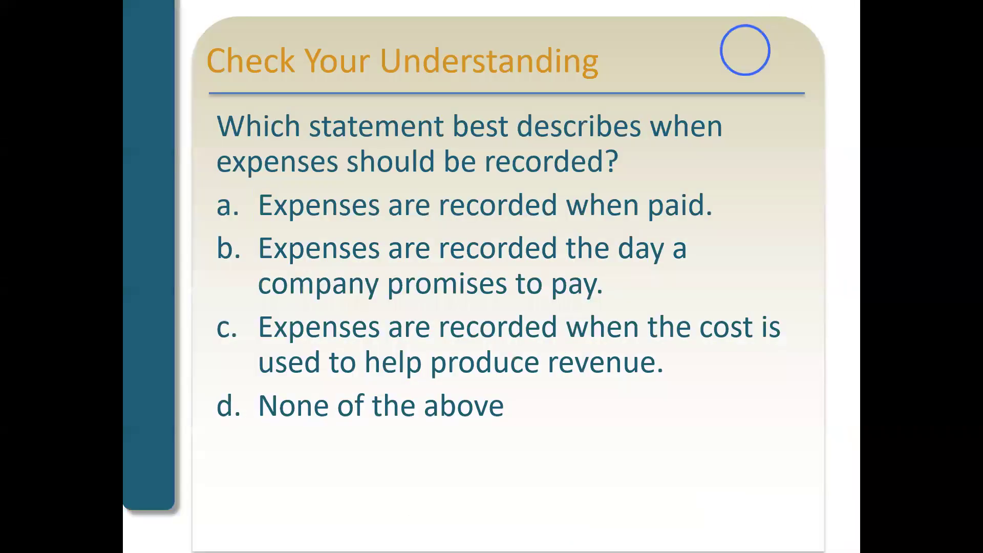
key("Down")
key("Down")
key("Down")
key("Down")
key("Down")
key("Down")
key("Down")
key("Down")
key("Down")
key("Down")
key("Down")
key("Down")
key("Down")
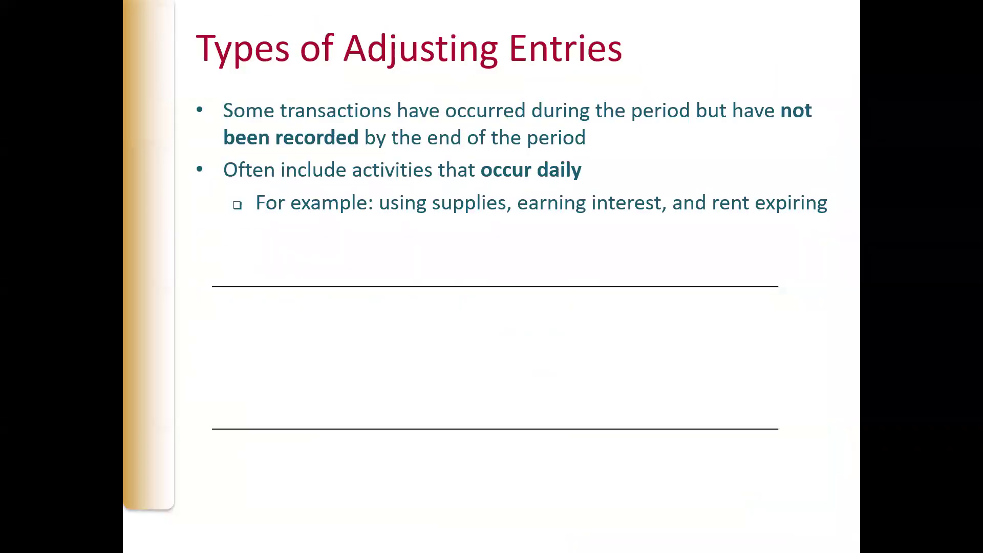
key("Down")
key("Down")
key("Down")
key("Down")
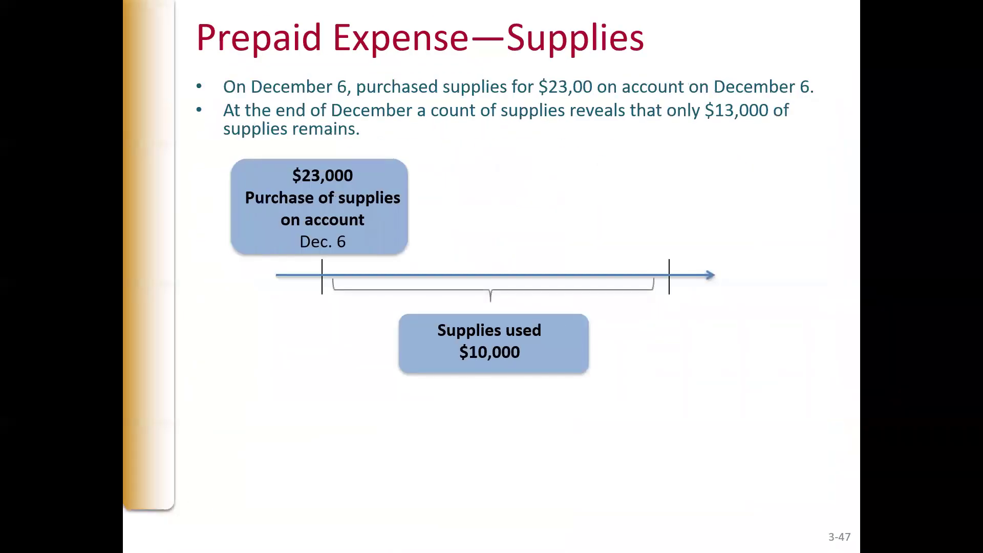
key("Down")
key("Down")
key("Down")
key("Down")
key("Down")
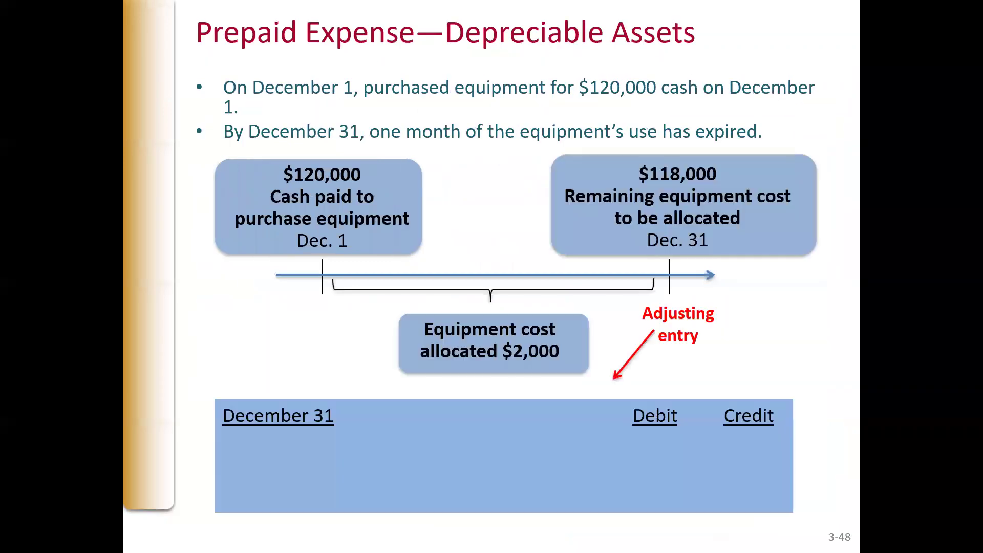
key("Down")
key("Down")
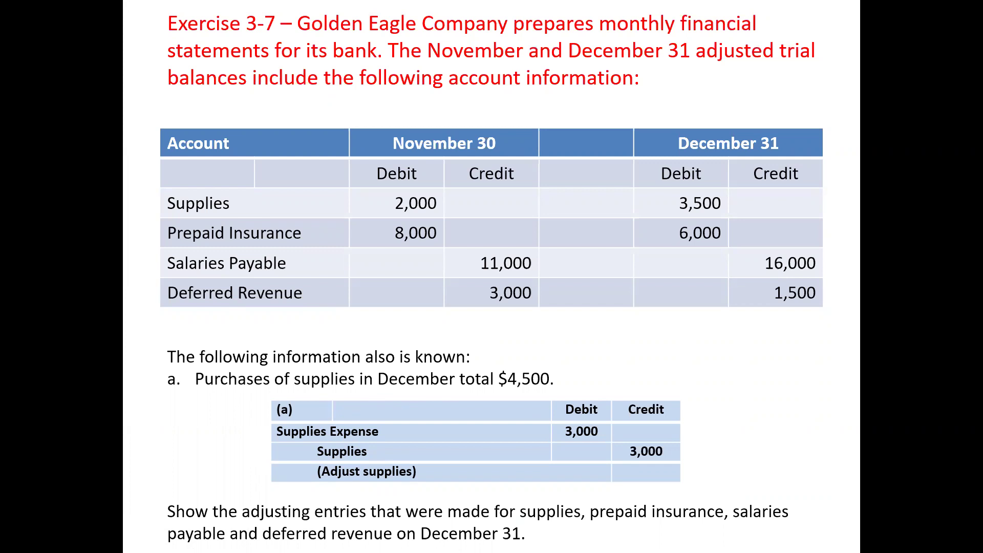
Leave the slide show, switch to Excel, and review the Supplies T-account's opening balance, purchase, ending balance, and supplies-used credit.
key("Right")
key("Left")
key("Escape")
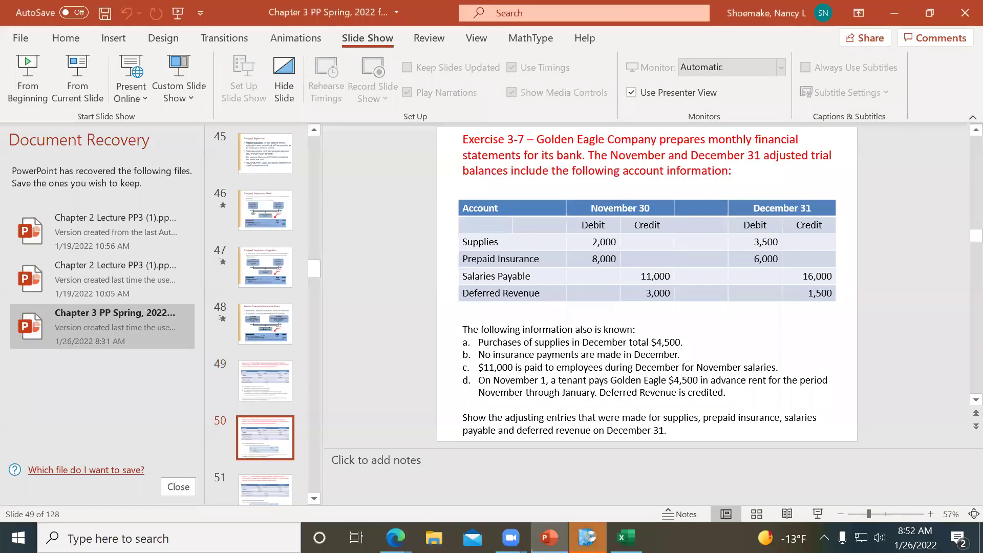
left_click(625, 537)
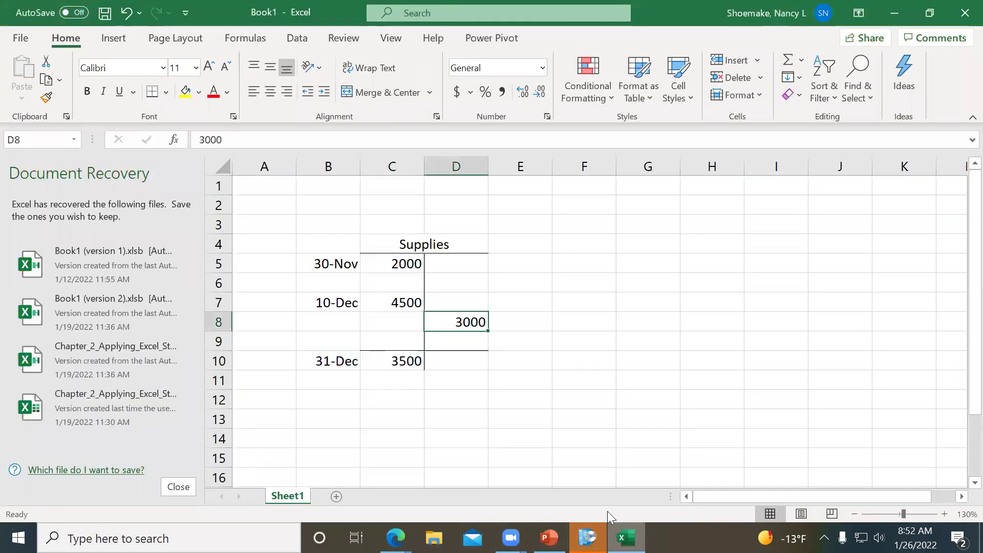
left_click(394, 258)
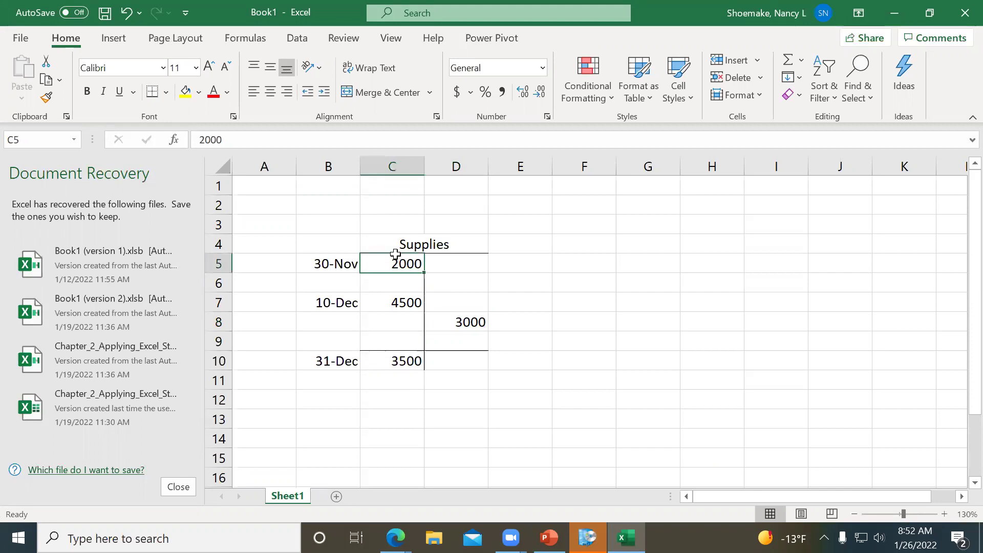
left_click(400, 306)
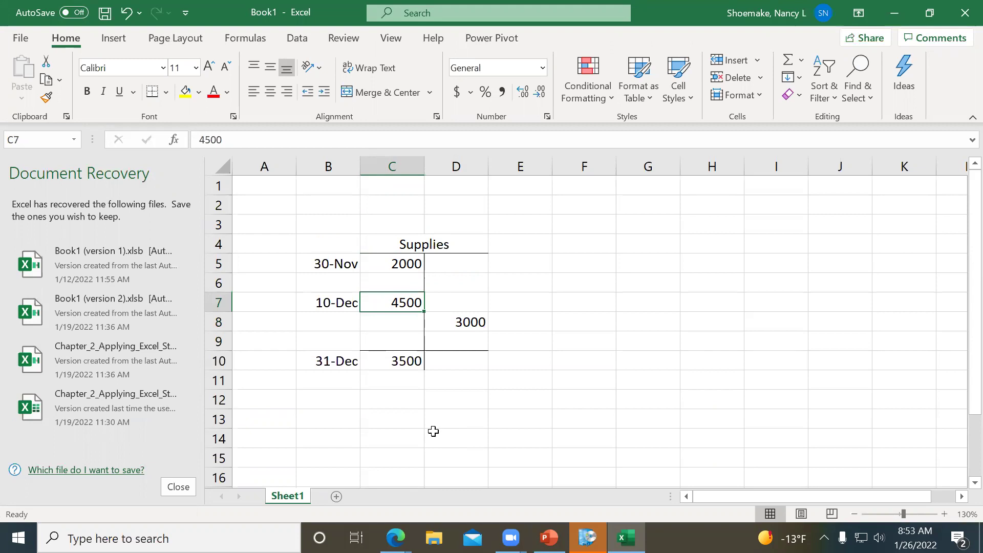
left_click(398, 360)
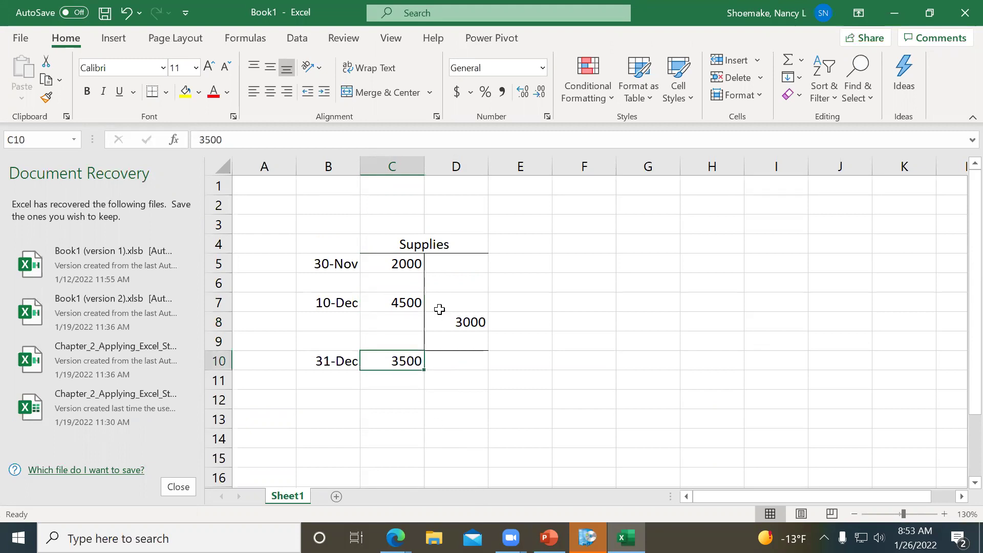
left_click(454, 322)
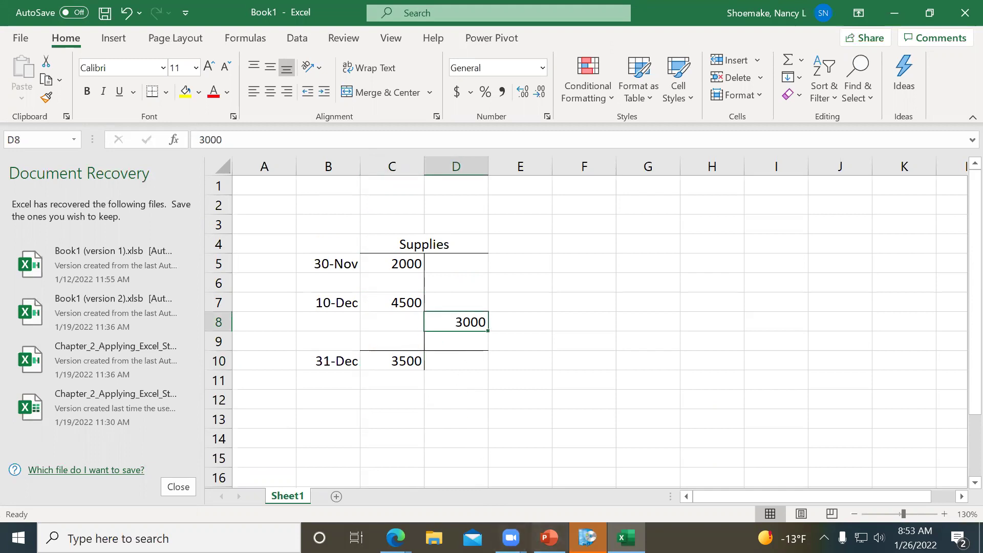
Switch to PowerPoint, present from the current slide to consult Exercise 3-7 part (b) on prepaid insurance, and end the show.
left_click(549, 538)
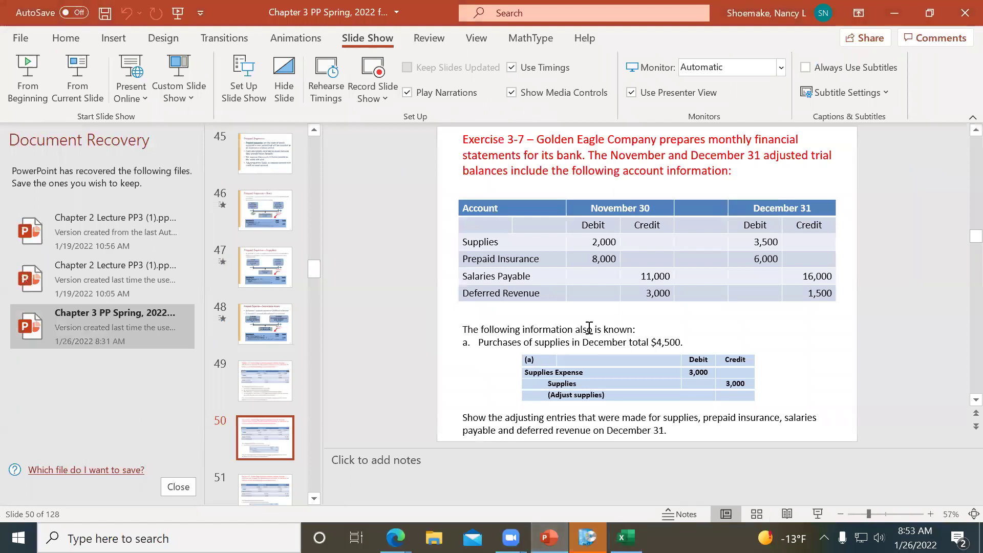
left_click(64, 66)
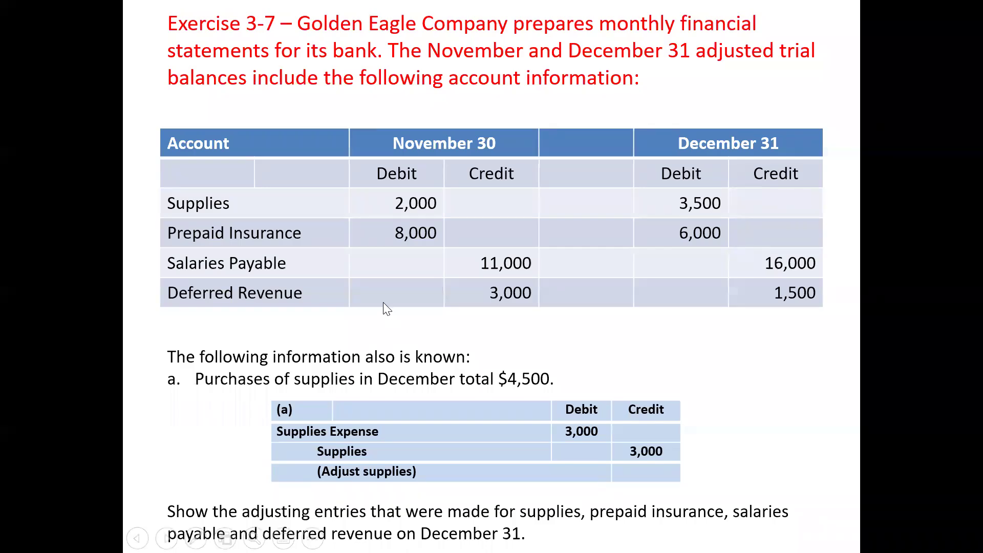
left_click(383, 302)
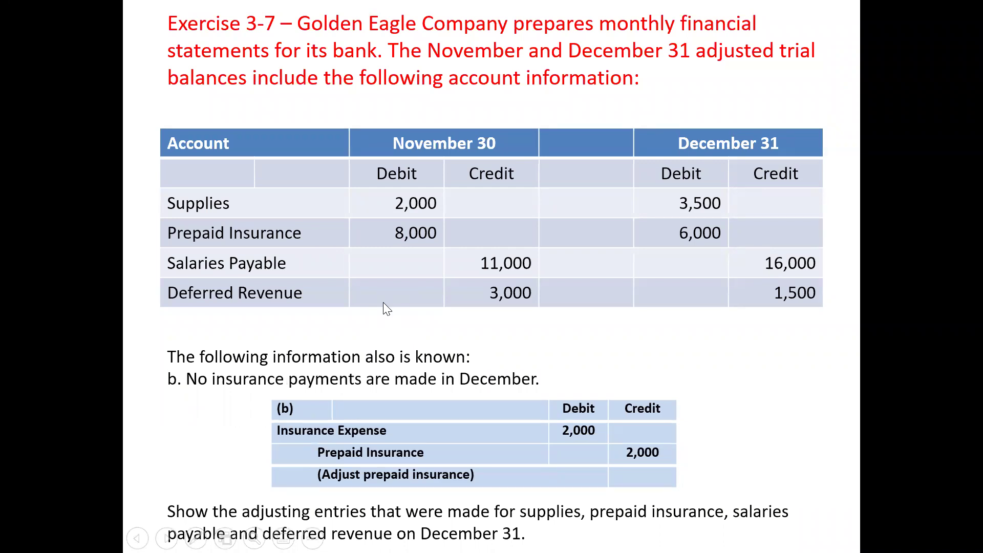
left_click(399, 226)
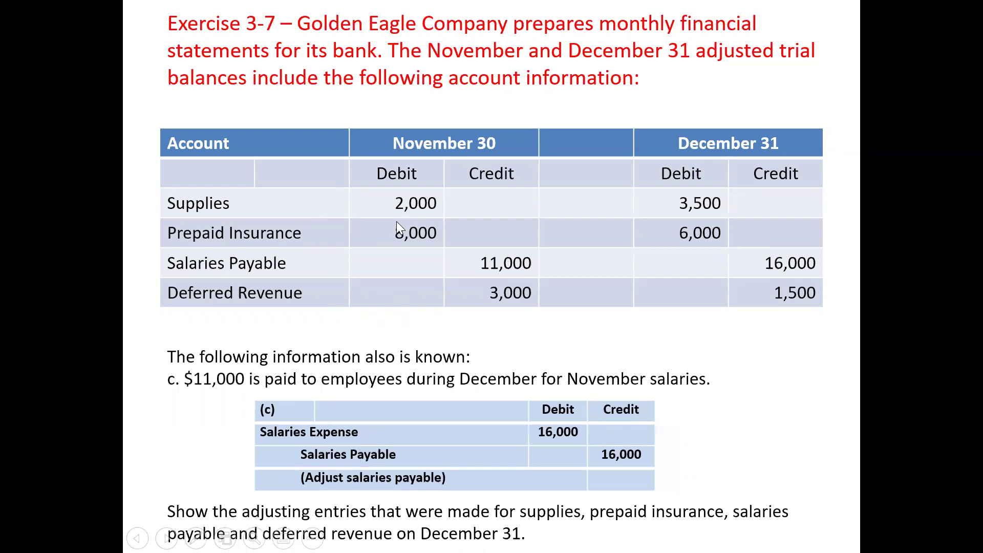
scroll(395, 225, "up", 1)
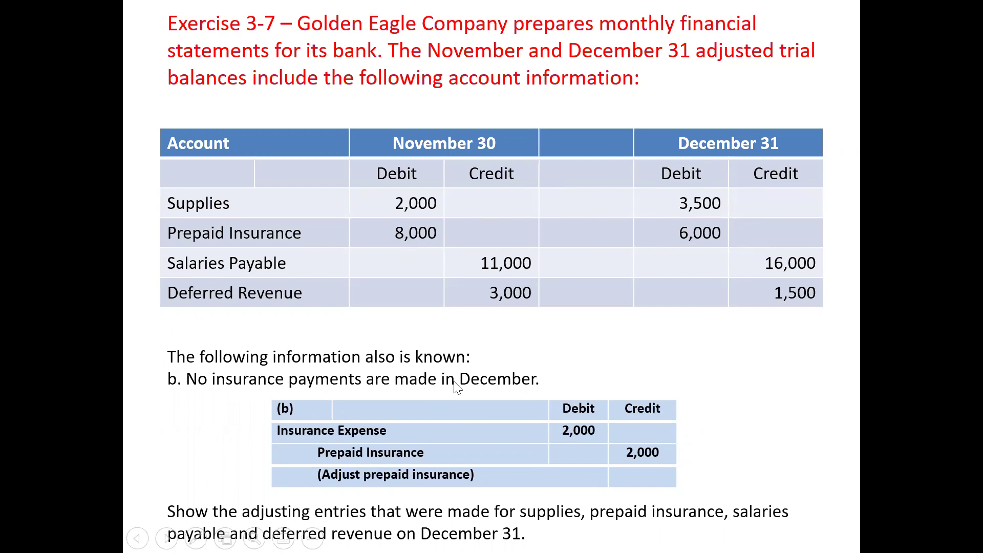
key("Escape")
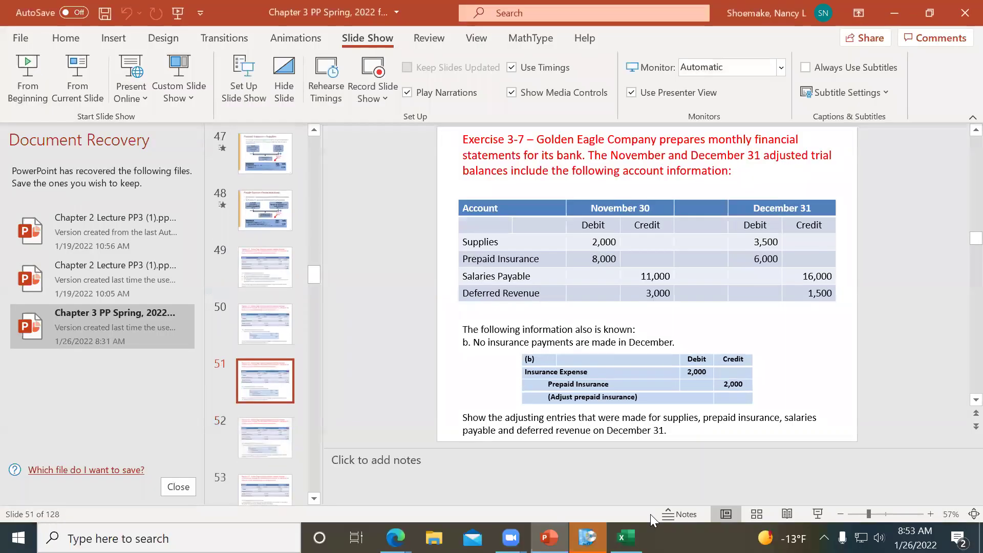
Switch to Excel, copy the Supplies T-account in C4:D10 to F4, and title the copy Insurance.
left_click(626, 537)
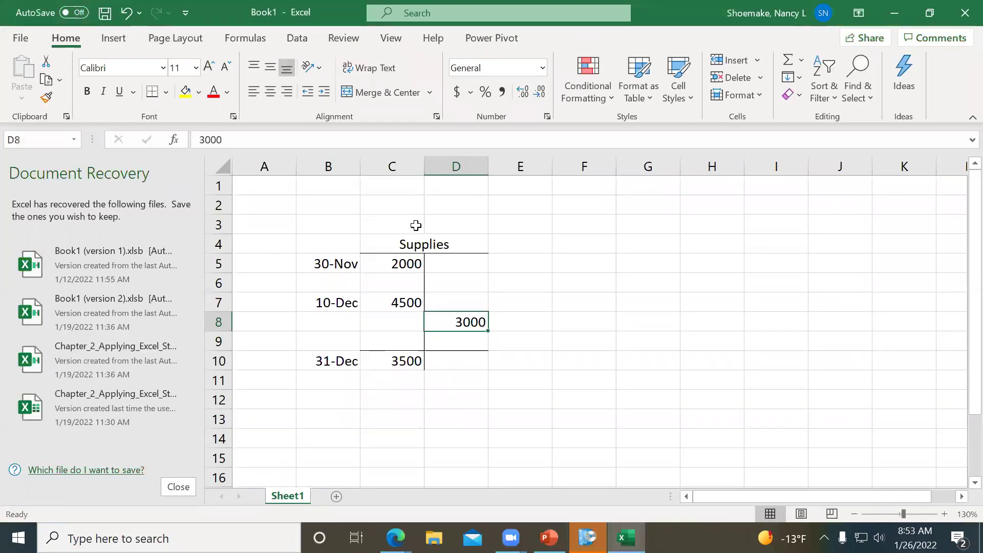
left_click_drag(594, 238, 635, 242)
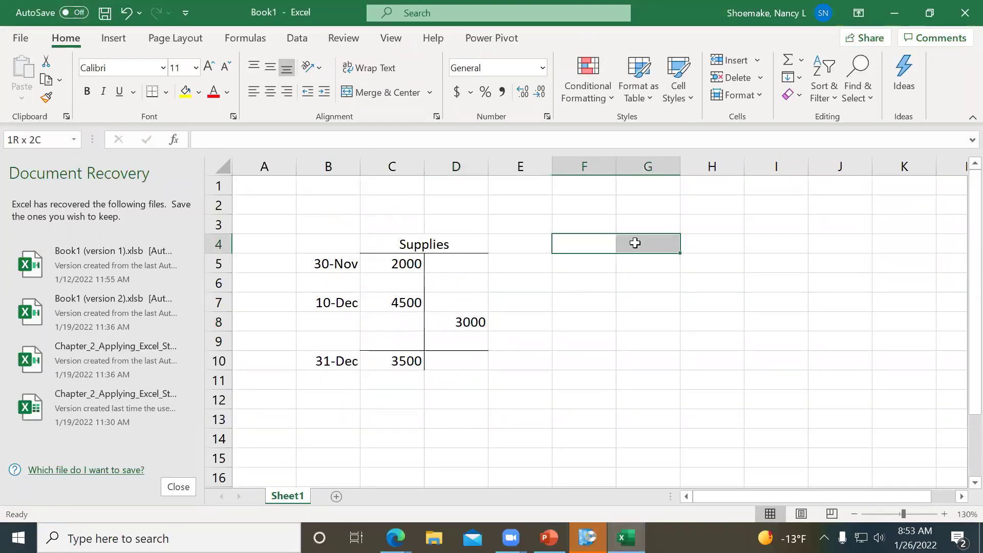
left_click_drag(391, 243, 441, 355)
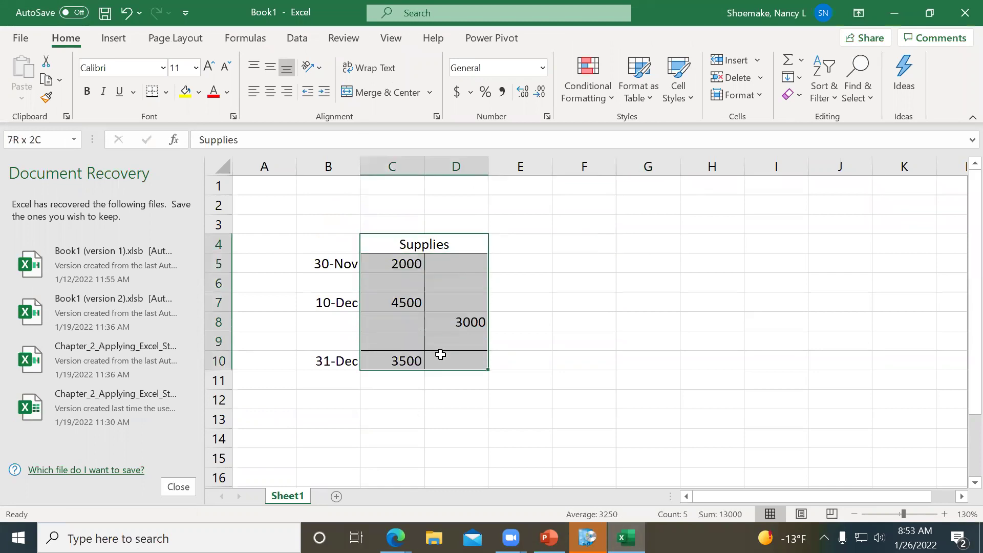
right_click(416, 248)
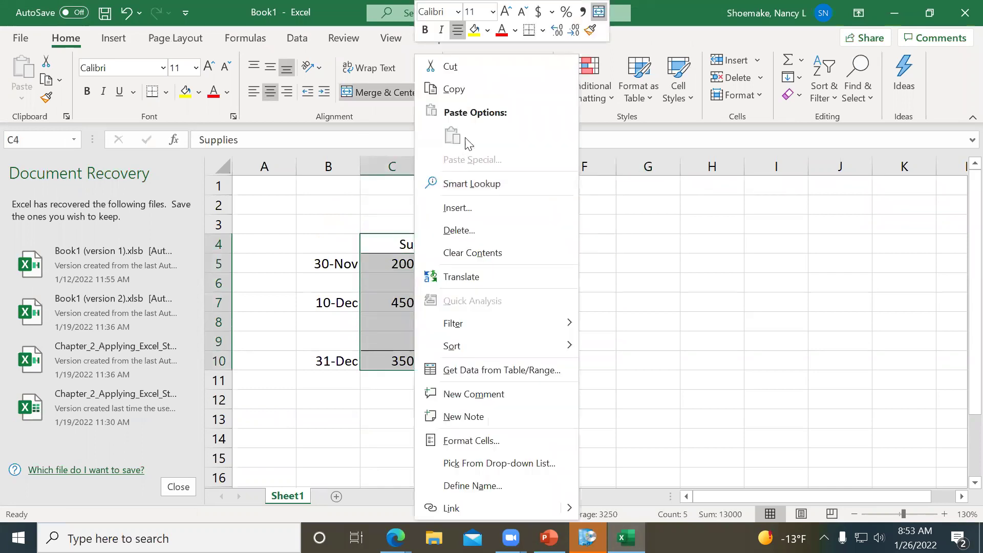
left_click(469, 93)
left_click(594, 242)
key("ctrl+v")
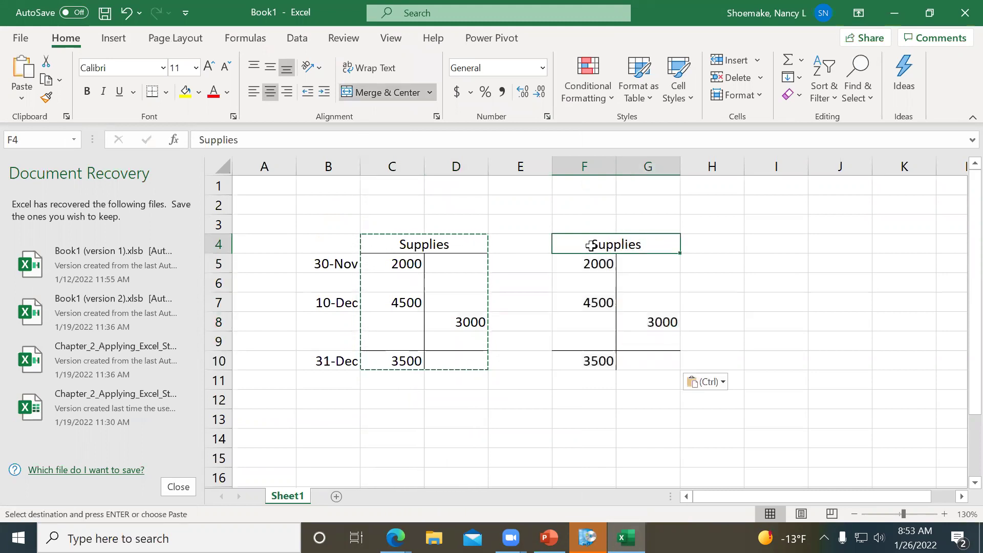
type("in")
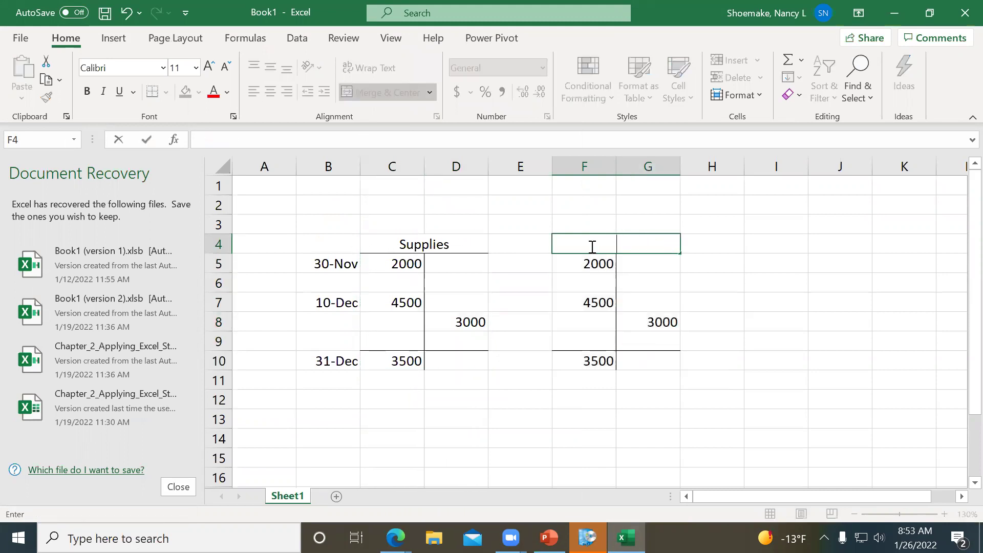
type("surance")
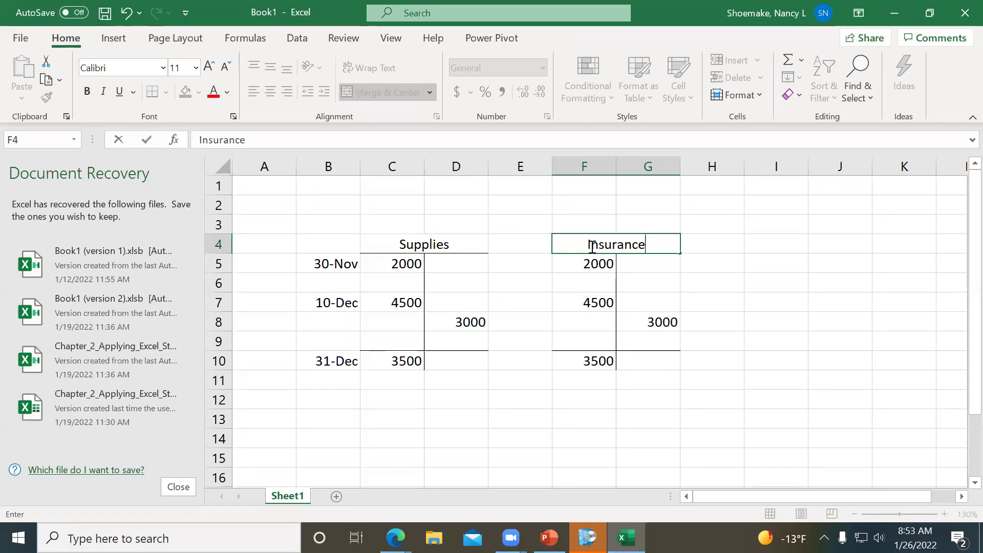
key("Tab")
key("Tab")
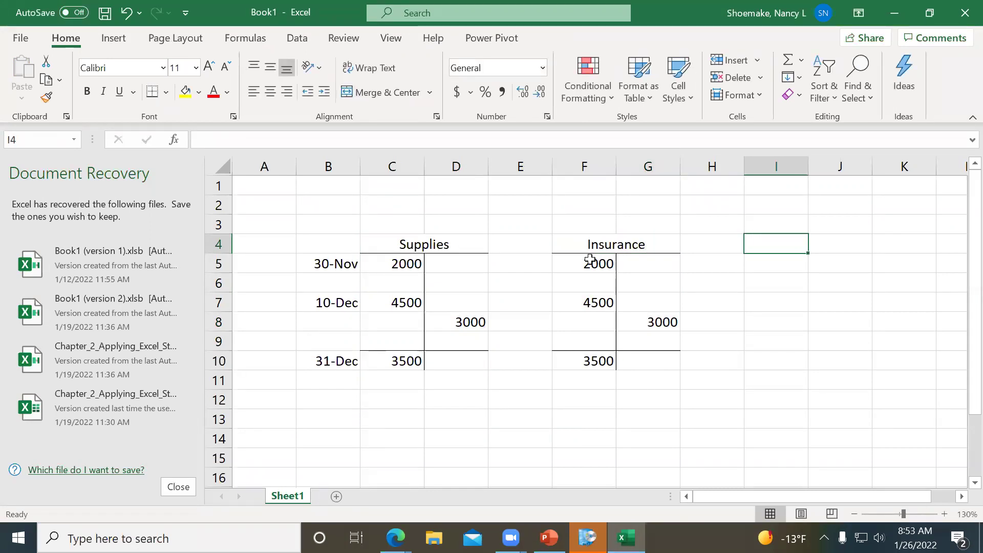
Set the Insurance T-account's opening debit balance in F5 to 8000.
left_click(591, 264)
type("8000")
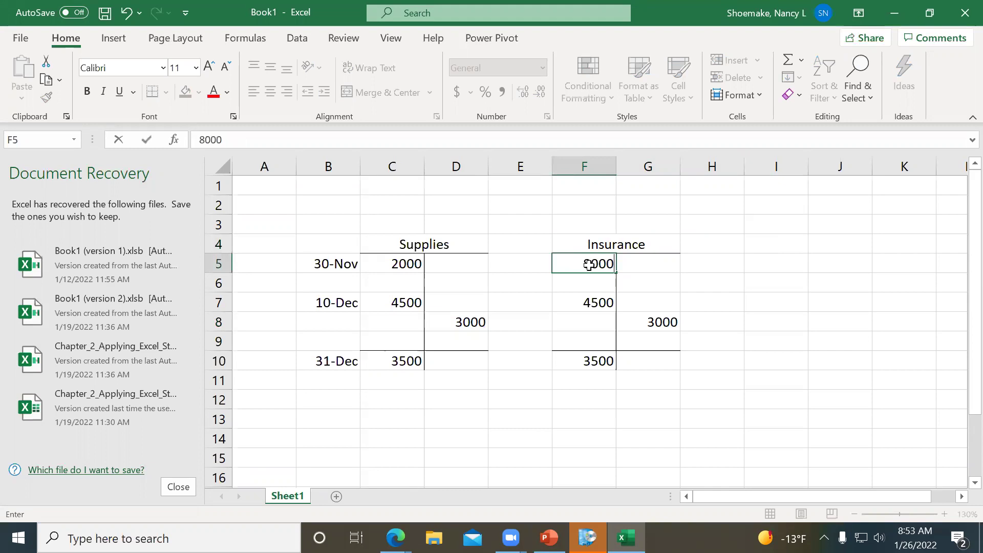
key("Return")
key("Return")
key("alt+space")
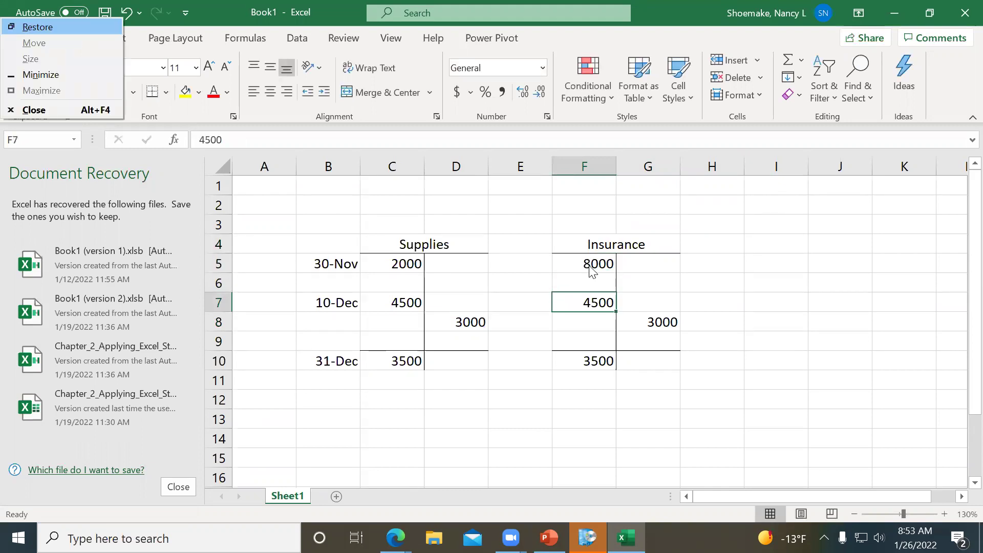
key("Down")
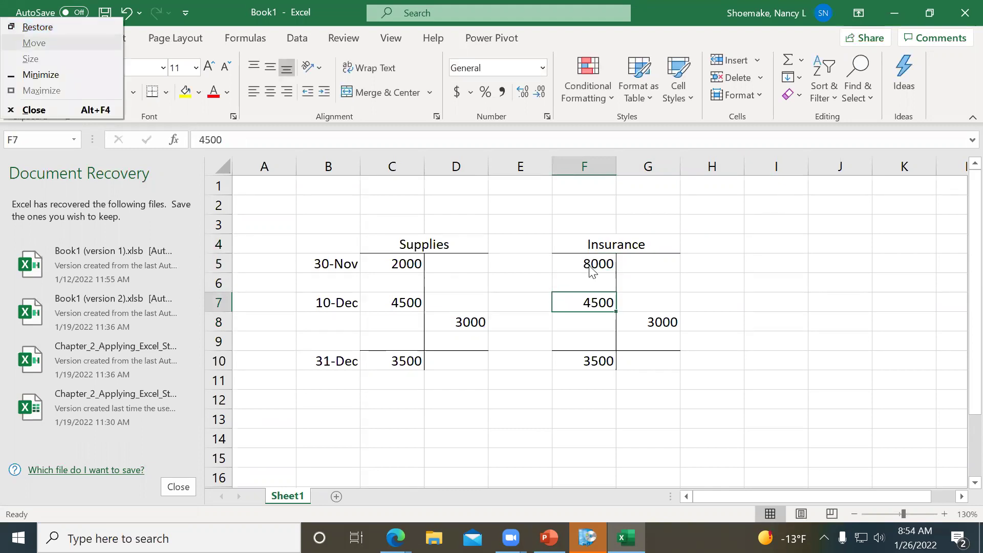
key("Escape")
Clear the copied supplies amounts from F7 and G8 in the Insurance T-account.
left_click(574, 321)
left_click(575, 305)
key("BackSpace")
left_click(643, 319)
key("BackSpace")
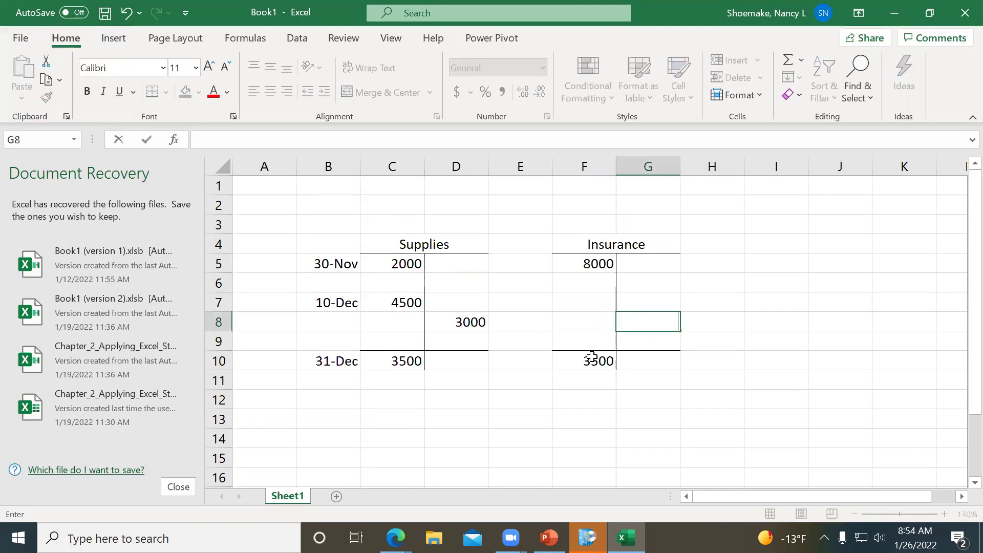
Set the Insurance T-account's ending balance in F10 to 6000 and enter the 2000 adjustment as a credit in G7.
left_click(593, 358)
type("6000")
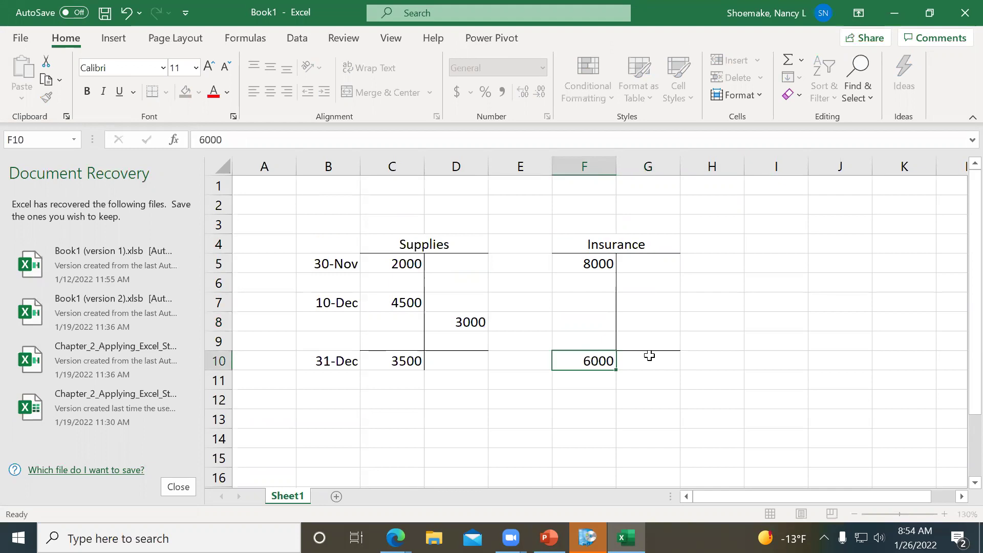
key("Return")
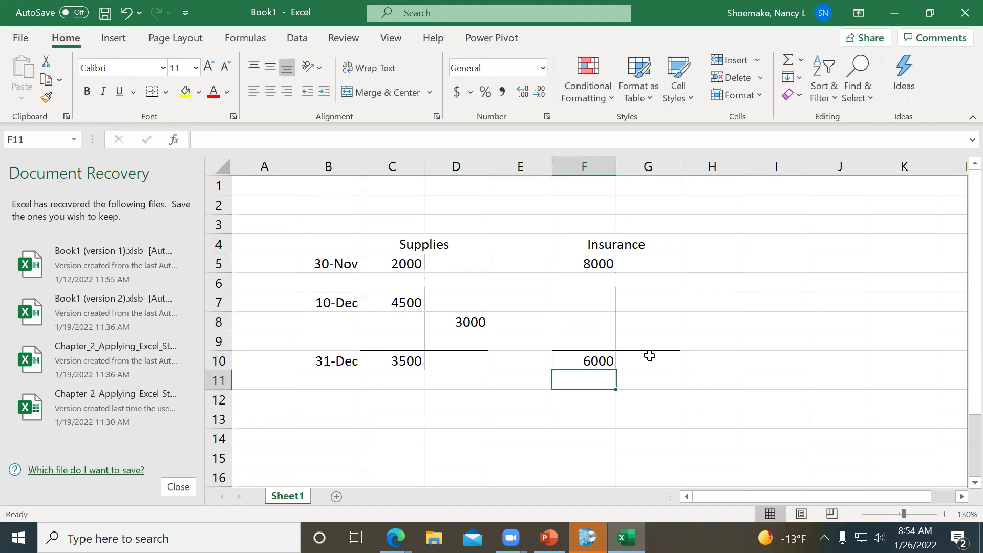
left_click(649, 298)
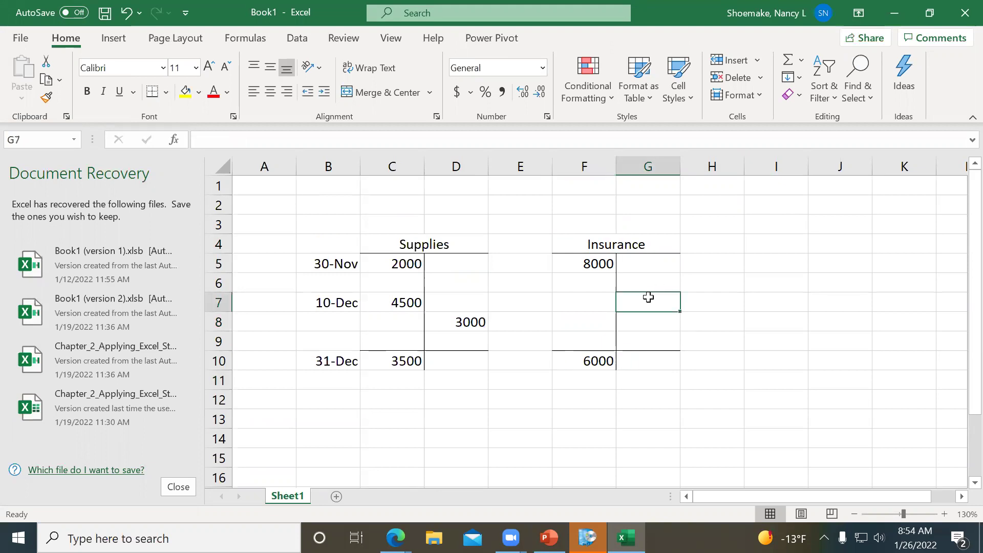
type("2000")
key("Return")
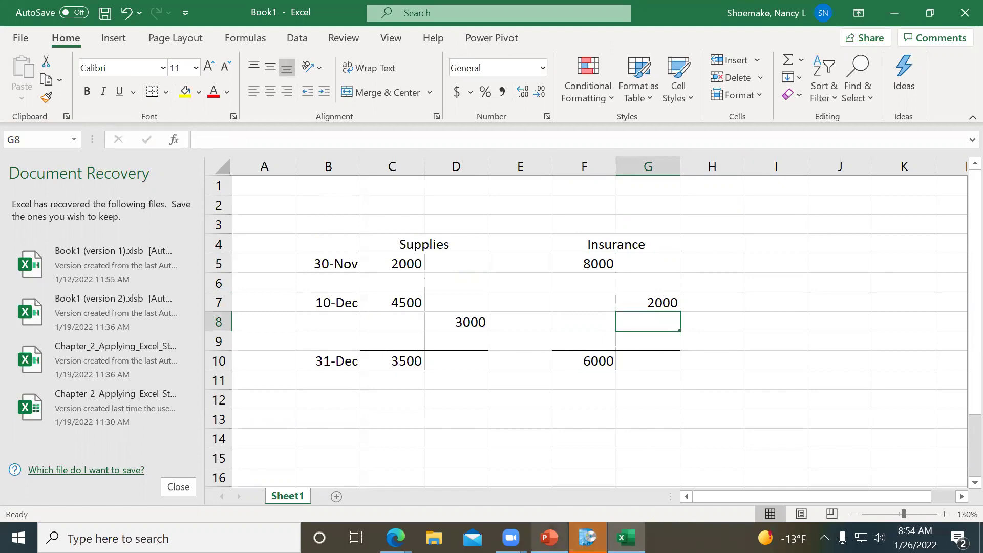
Switch to PowerPoint and present the Exercise 3-7 part (b) slide with the prepaid insurance adjusting entry.
left_click(550, 537)
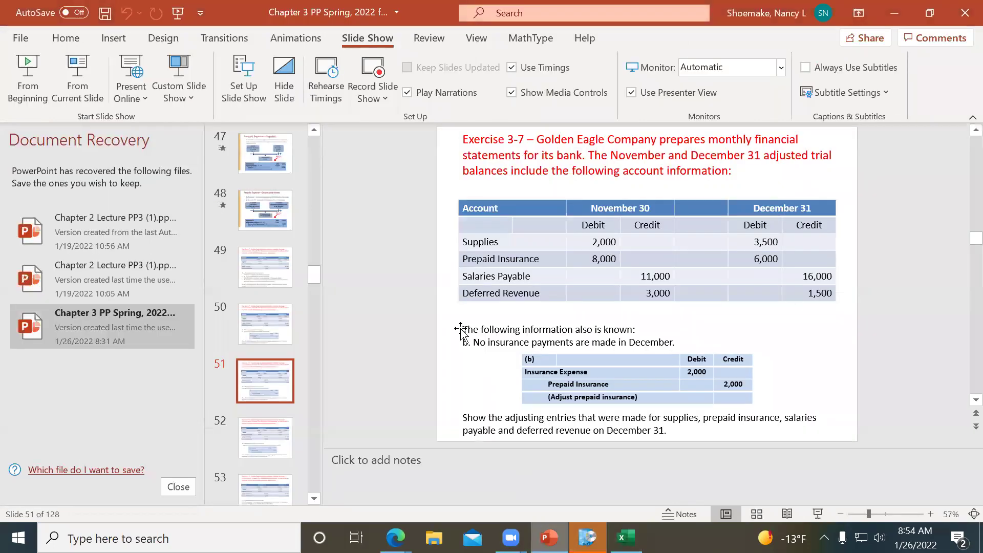
left_click(78, 77)
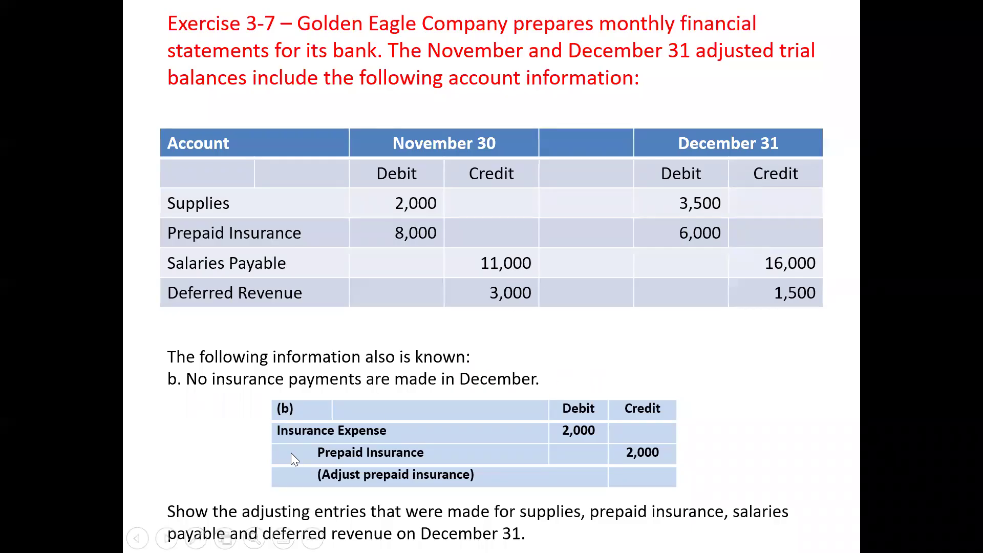
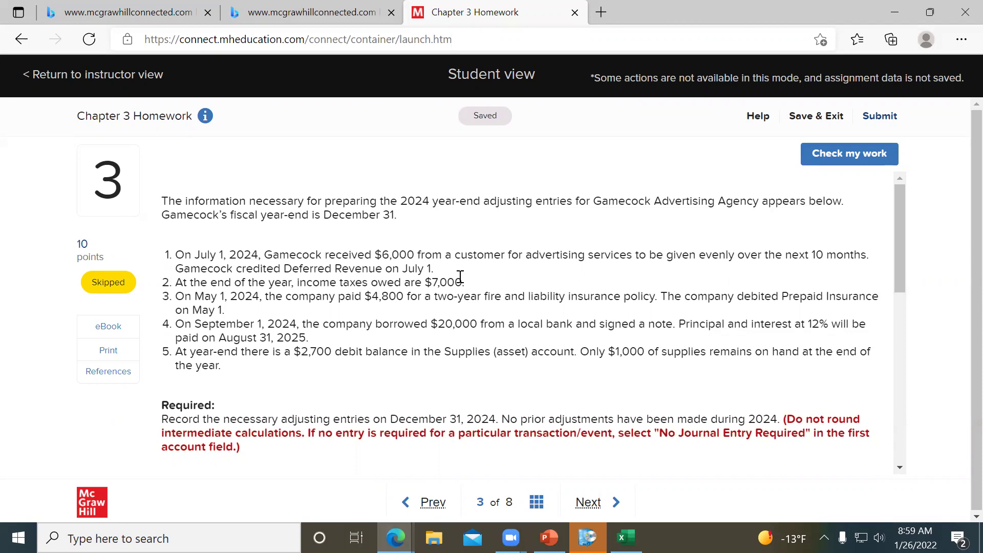
In Chapter 3 Homework question 3, open journal entry worksheet transaction 2 and review the Gamecock adjusting-entry information.
scroll(460, 277, "down", 3)
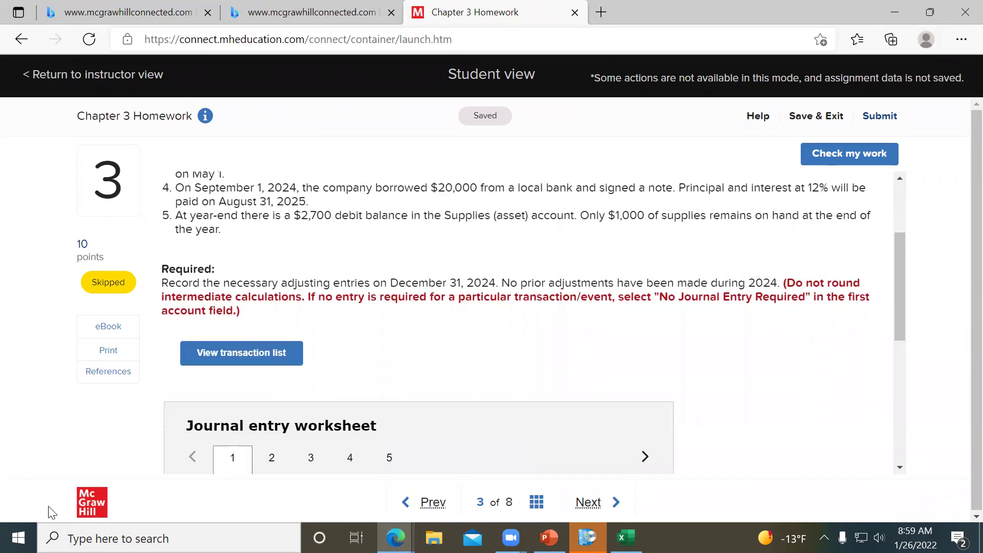
left_click(269, 463)
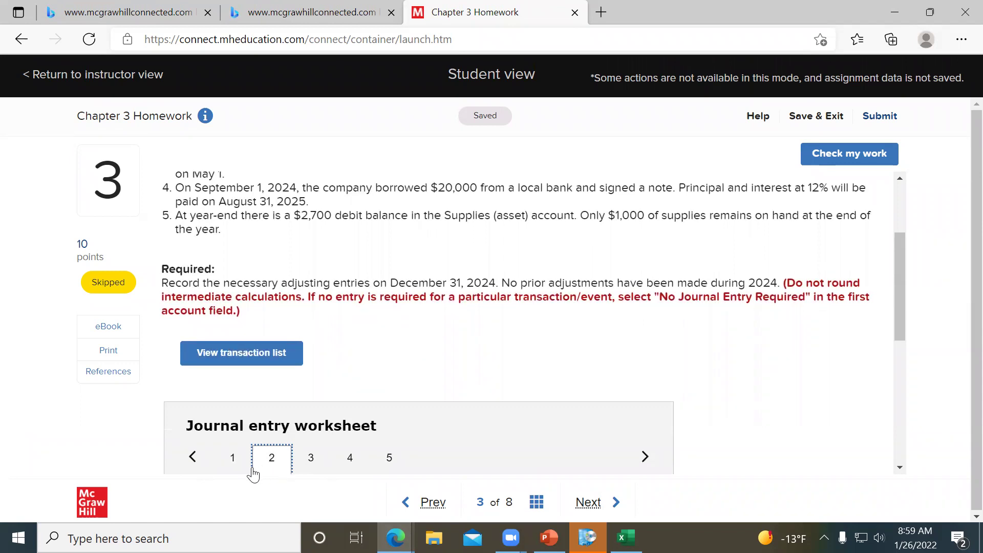
scroll(413, 394, "up", 2)
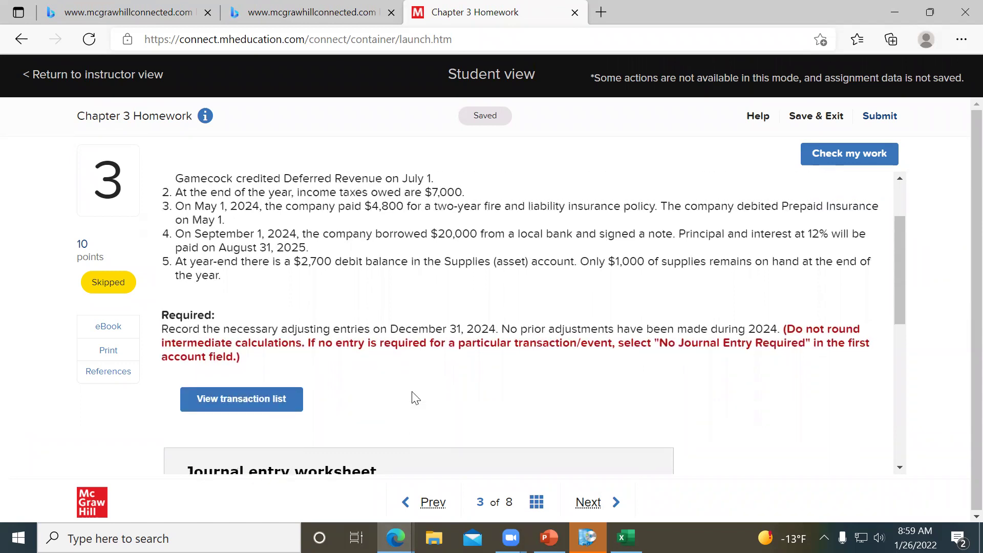
scroll(413, 392, "up", 1)
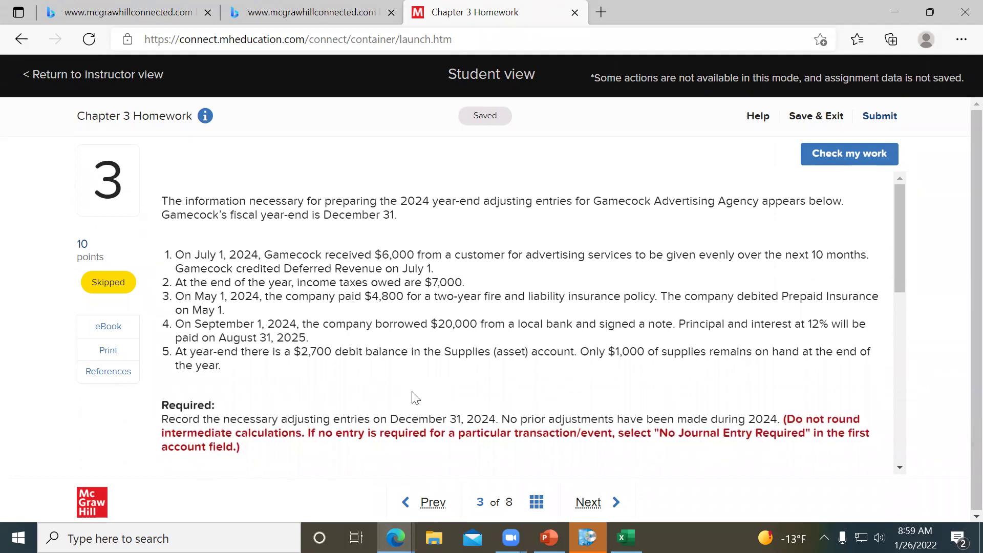
For question 3's transaction 2, record a 7,000 debit to Income Tax Expense on the first journal line.
scroll(413, 398, "down", 8)
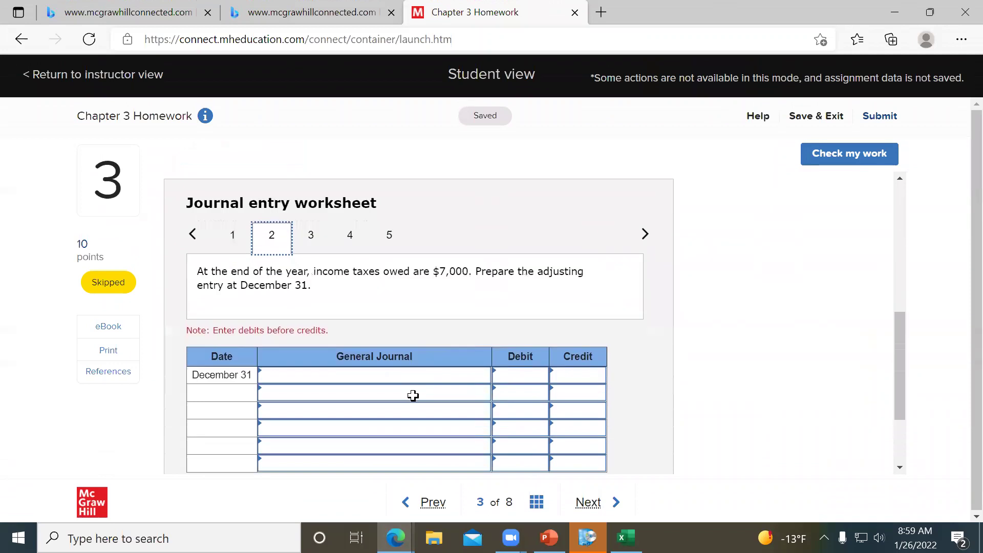
left_click(355, 371)
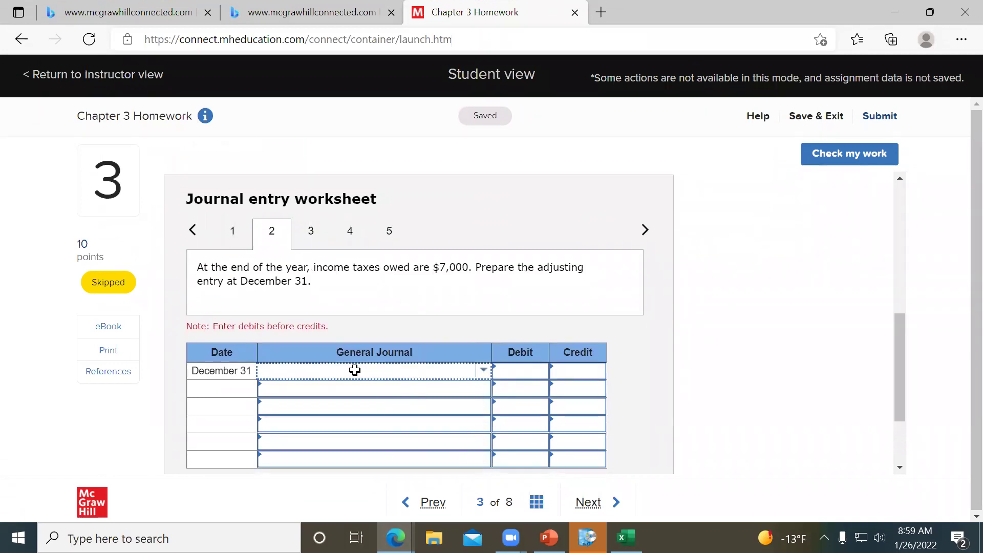
type("Income Tax Expense")
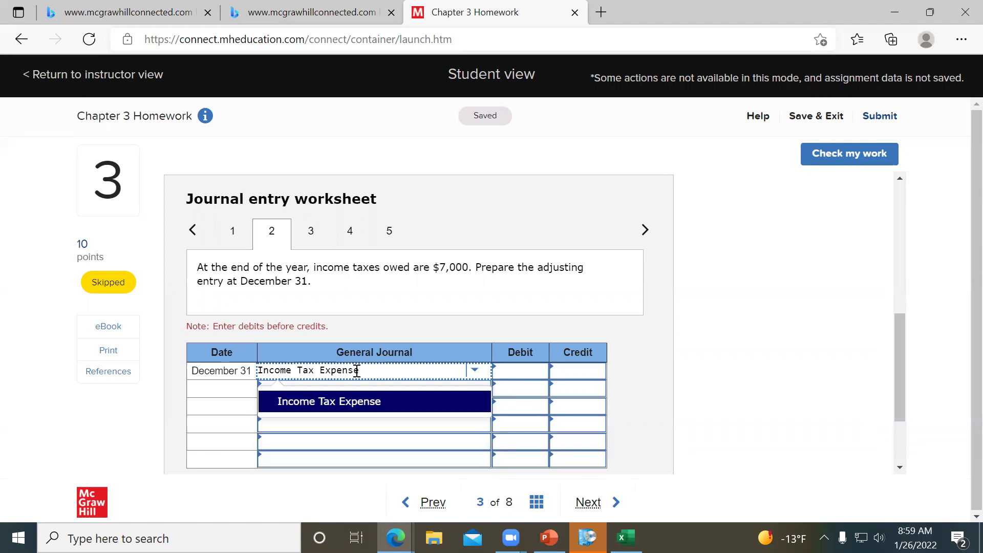
left_click(360, 403)
scroll(575, 361, "up", 4)
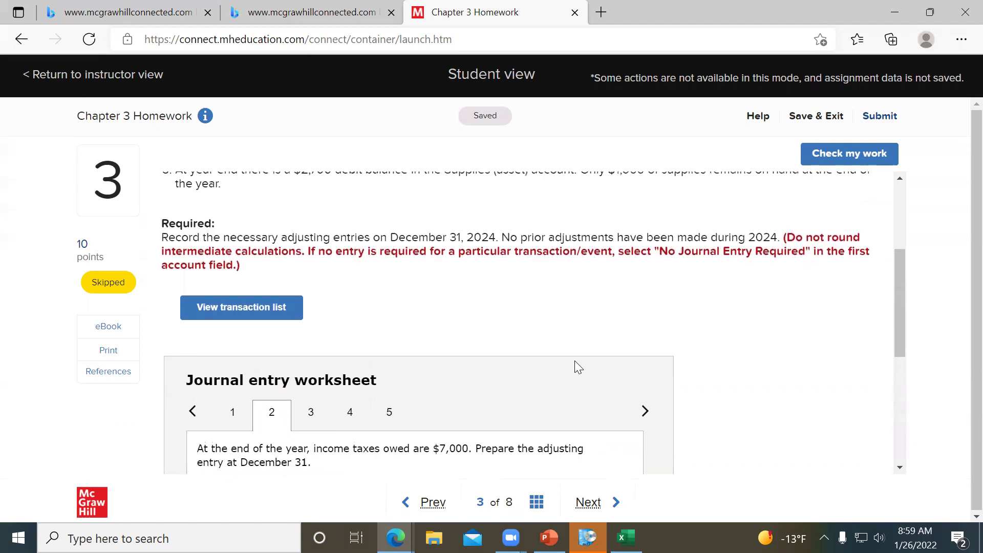
scroll(574, 362, "up", 4)
scroll(577, 367, "down", 7)
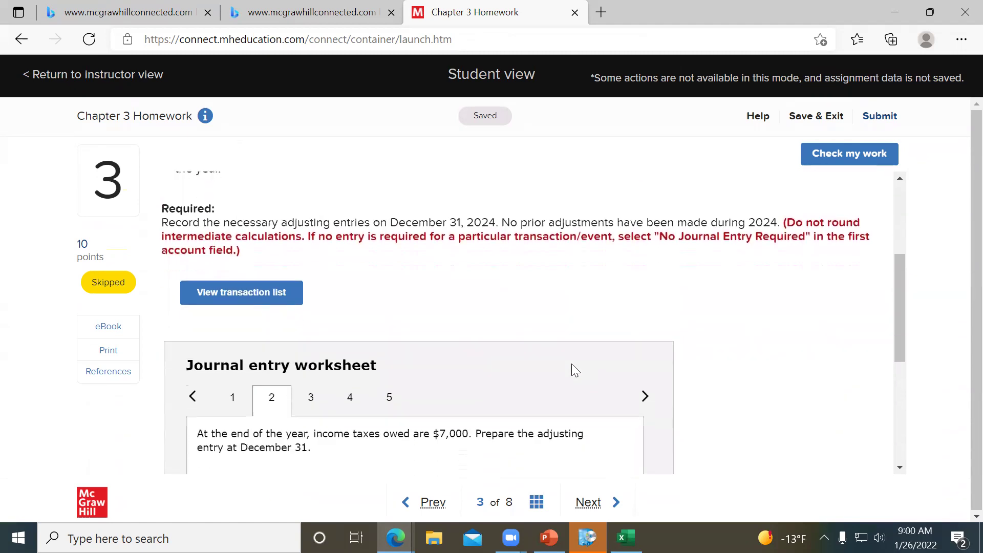
left_click(523, 416)
type("7,000")
Complete the income tax entry with a 7,000 credit to Income Tax Payable on the second line.
left_click(439, 435)
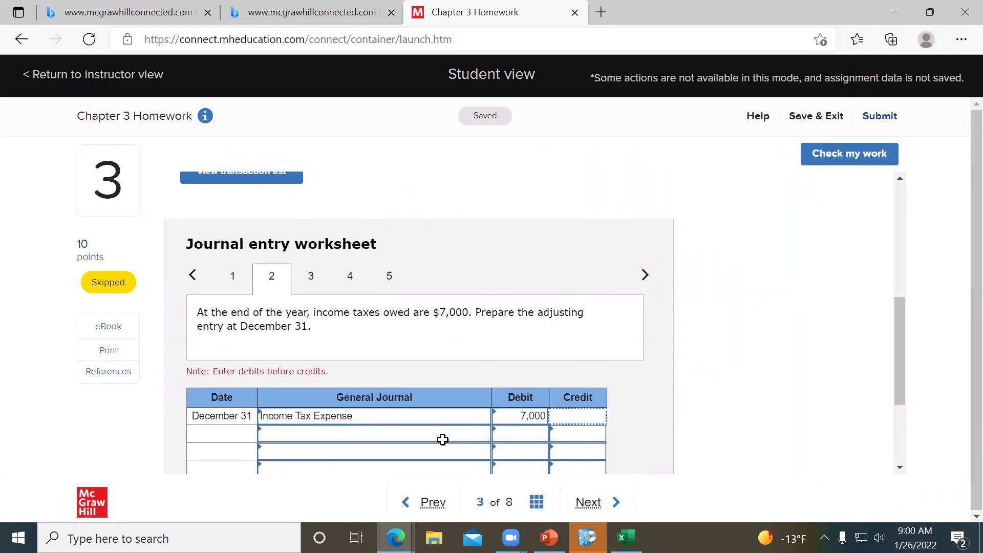
type("Income Taxe")
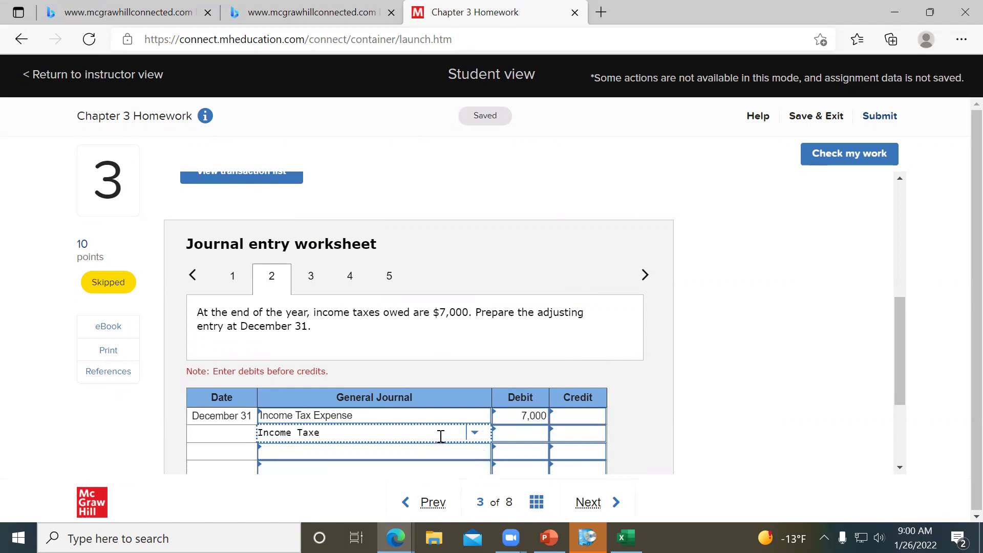
key("BackSpace")
type("P")
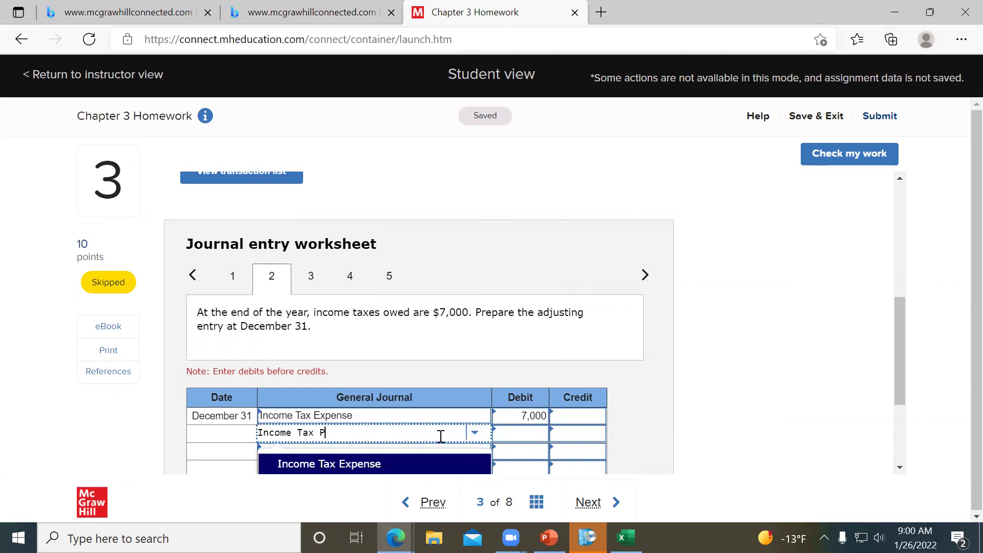
type("ayable")
left_click(418, 464)
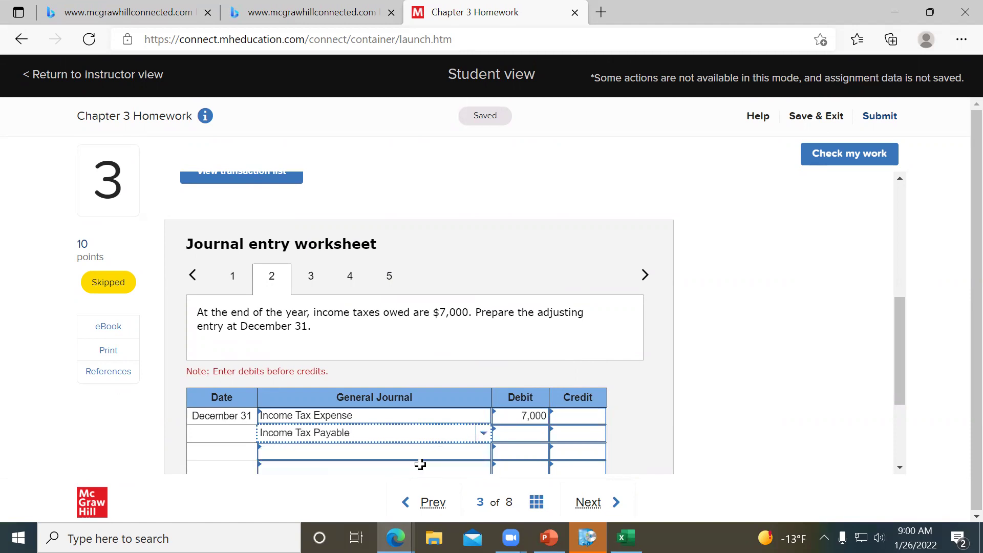
left_click(569, 436)
type("7000")
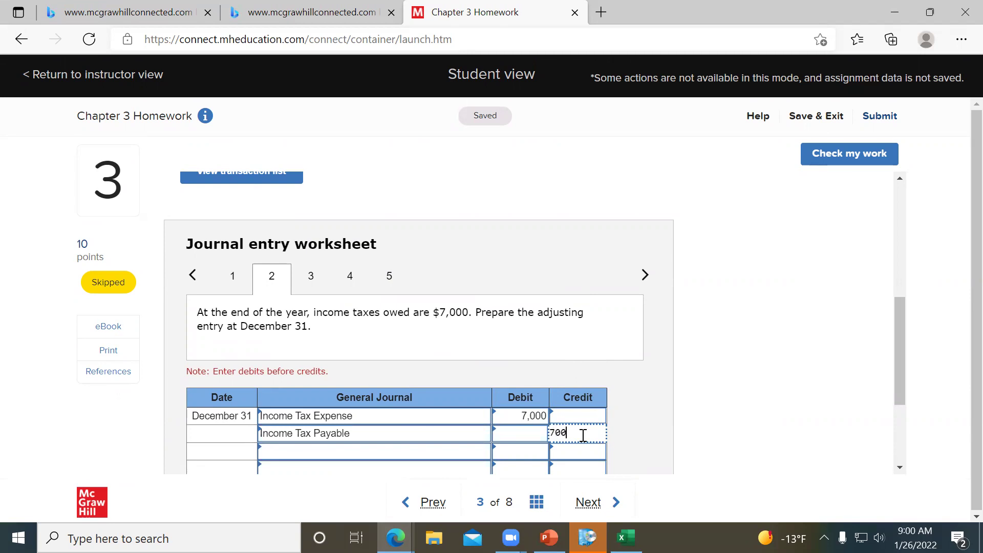
key("Tab")
Open transaction 3 and record a 1,600 debit to Insurance Expense on the first journal line.
scroll(730, 427, "up", 5)
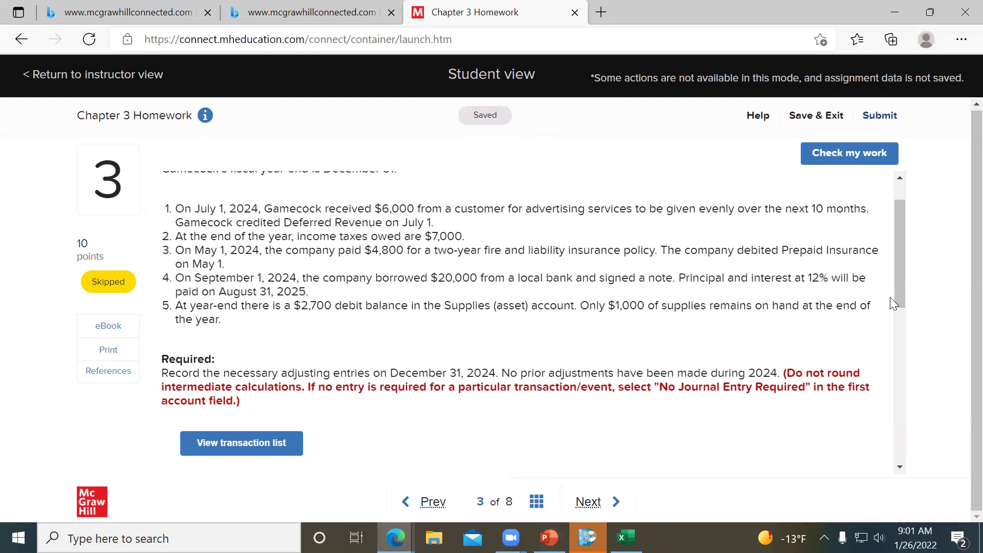
left_click_drag(897, 288, 893, 363)
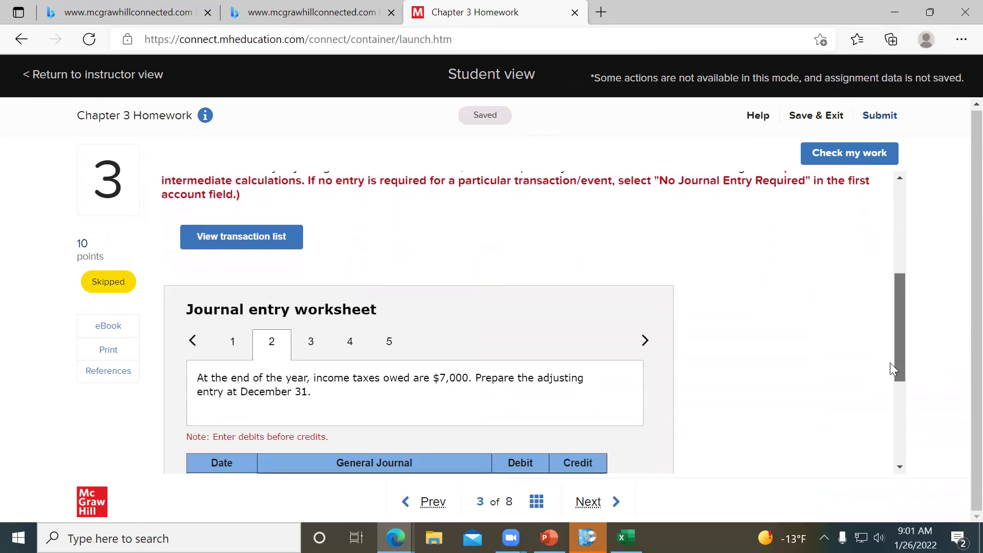
left_click(311, 342)
scroll(316, 376, "down", 3)
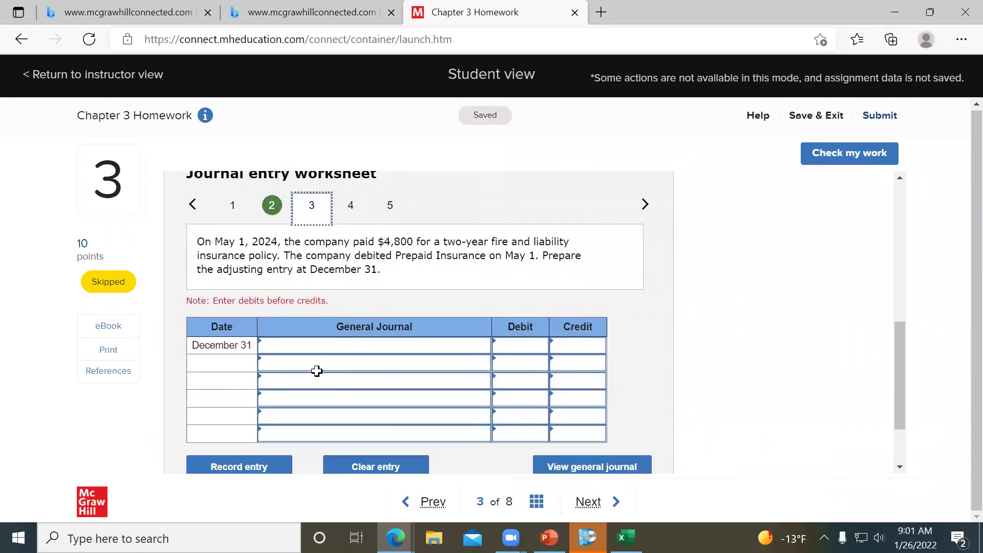
type("Insu")
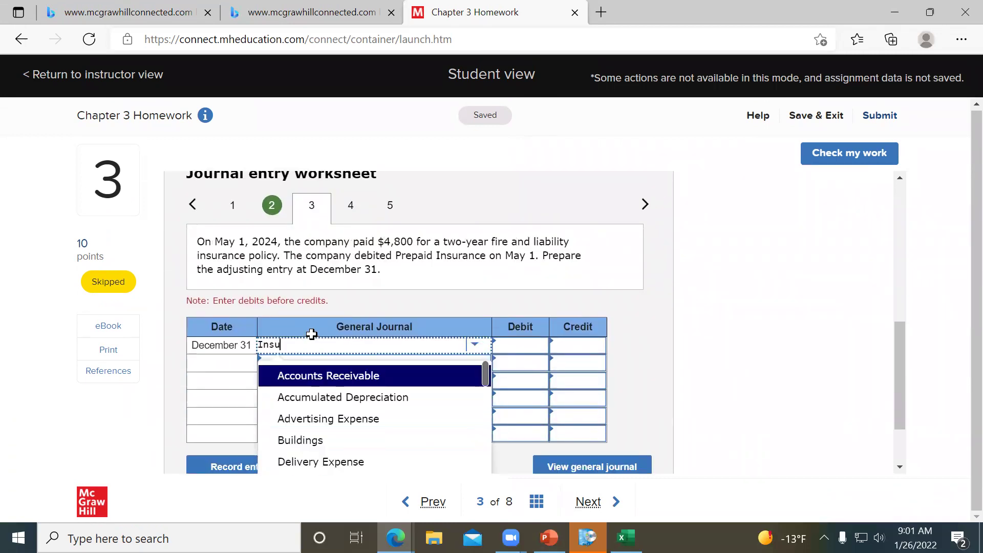
type("ran")
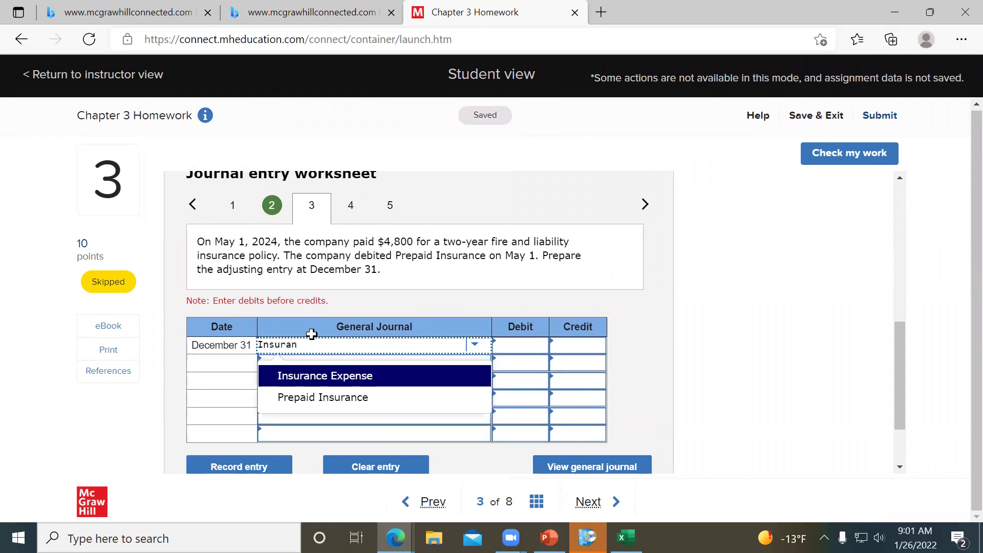
left_click(333, 376)
left_click(528, 350)
type("1600")
key("Tab")
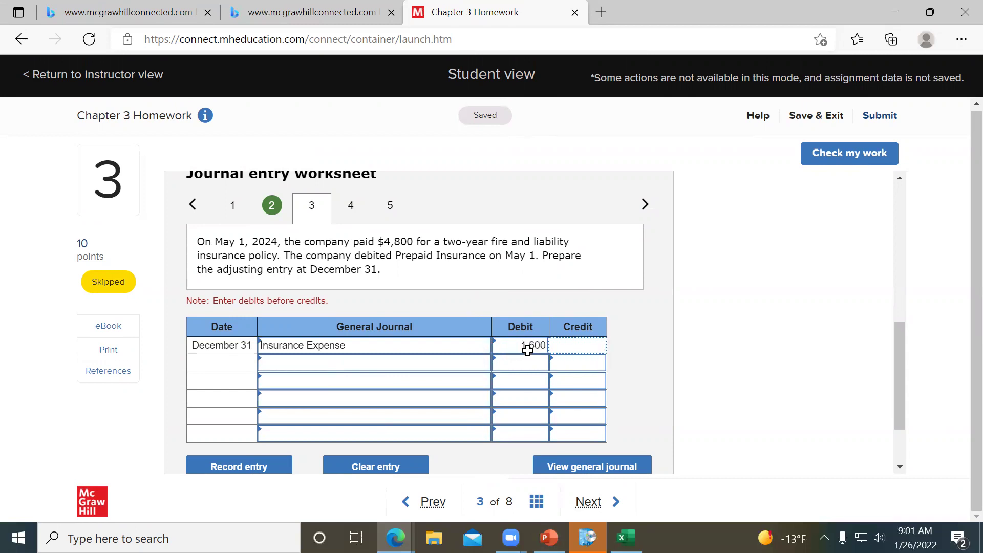
Complete the insurance entry with a 1,600 credit to Prepaid Insurance on the second line.
left_click(438, 364)
type("Prepaid")
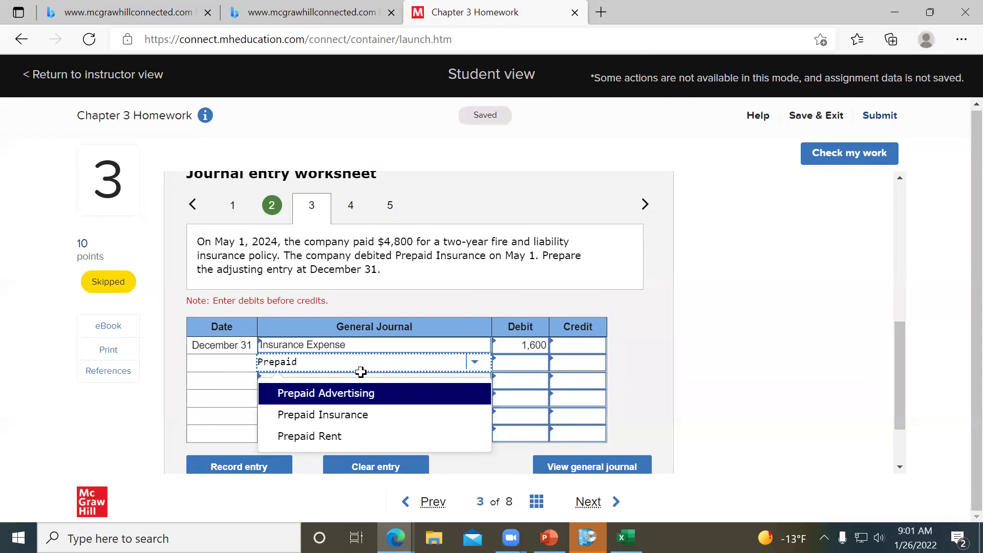
left_click(373, 412)
left_click(579, 365)
type("16,000")
key("Tab")
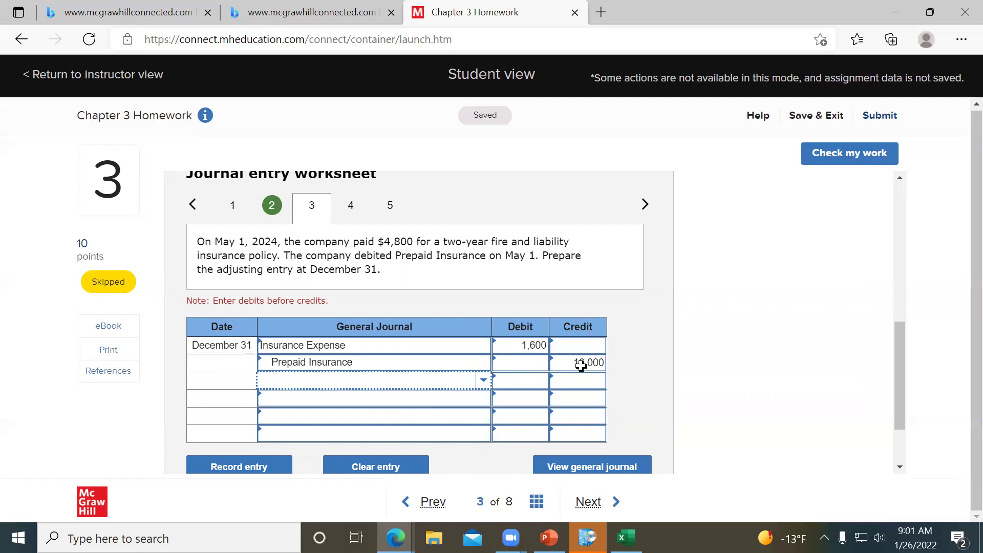
left_click(581, 366)
type("1600")
key("Tab")
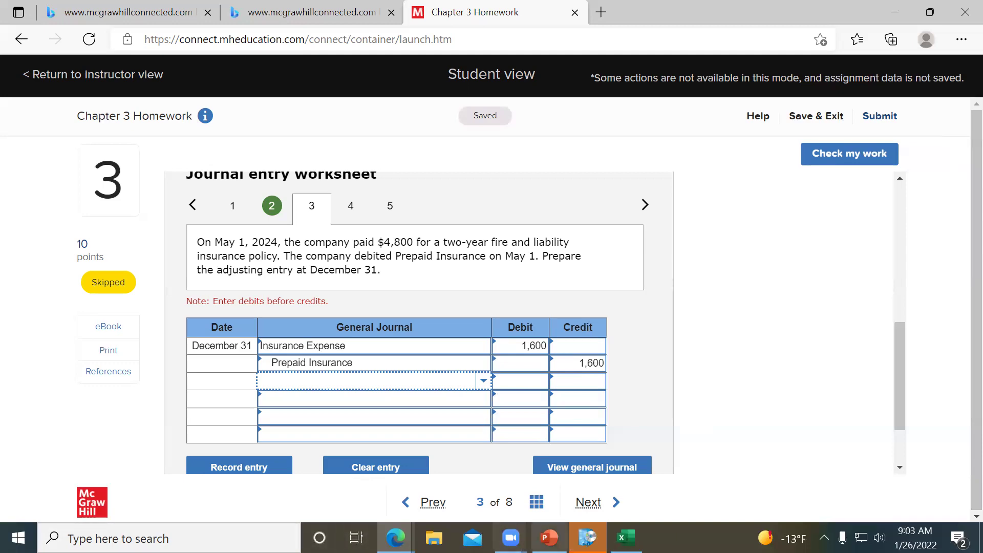
Switch to PowerPoint and present the slide on reporting depreciation of property and equipment.
left_click(549, 538)
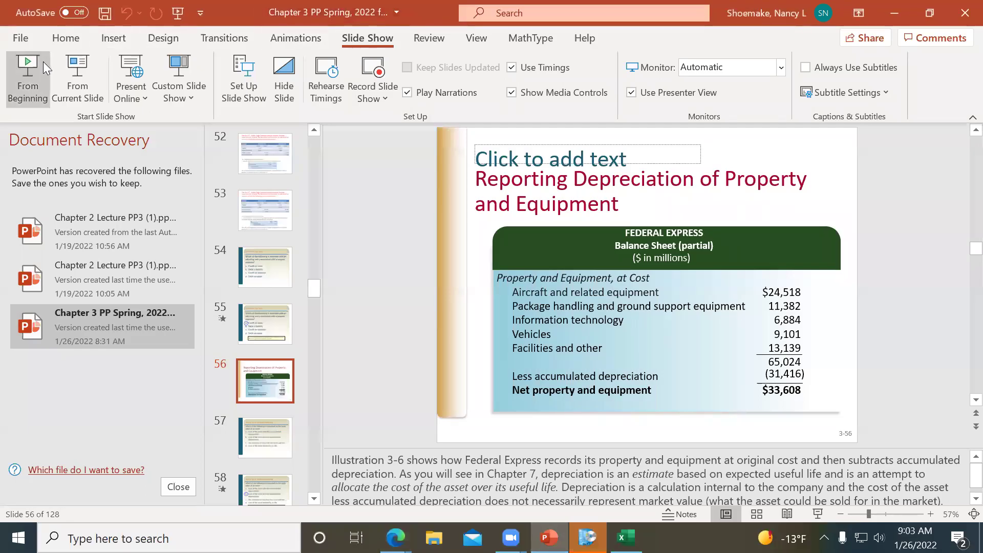
left_click(77, 76)
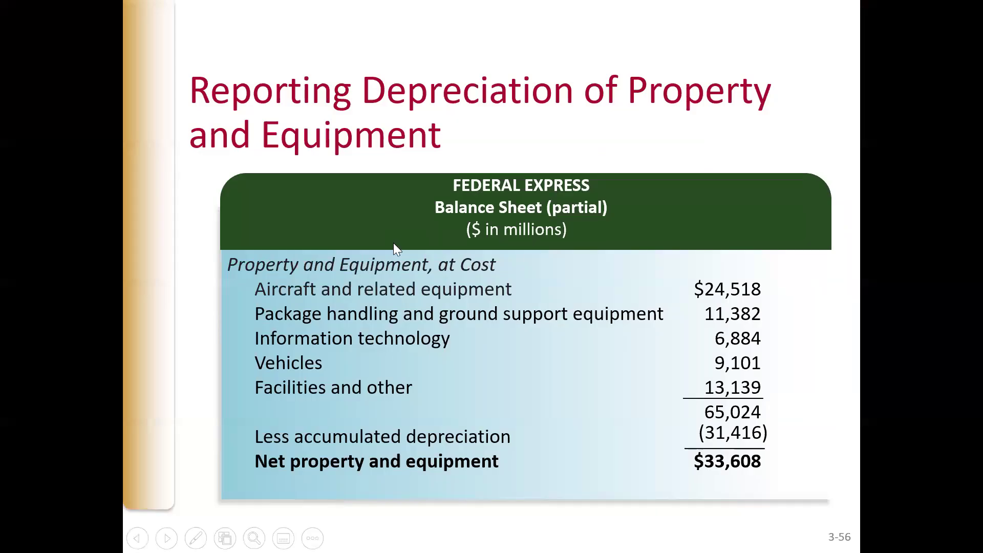
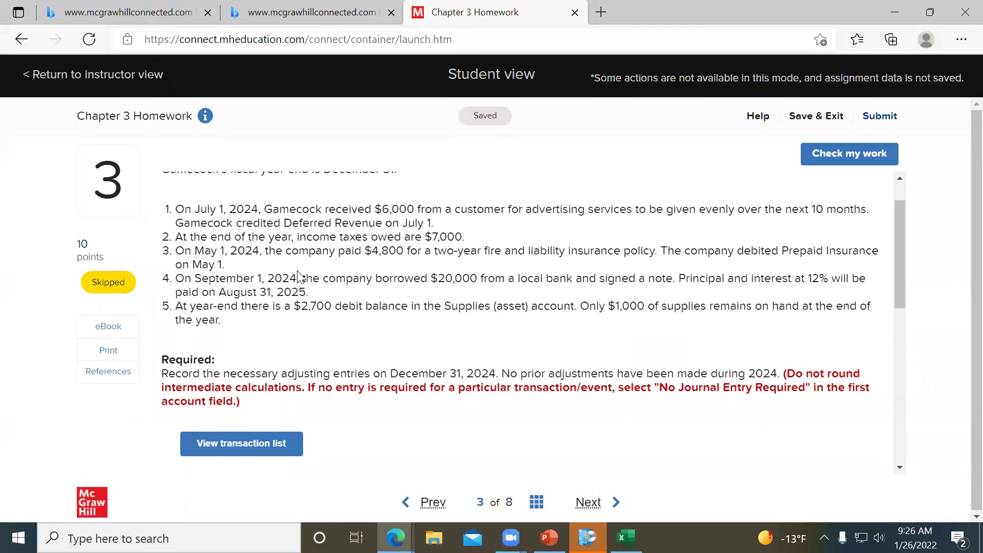
In homework question 3, open transaction 1 and record a 3,600 debit to Deferred Revenue on the first line.
scroll(263, 274, "up", 1)
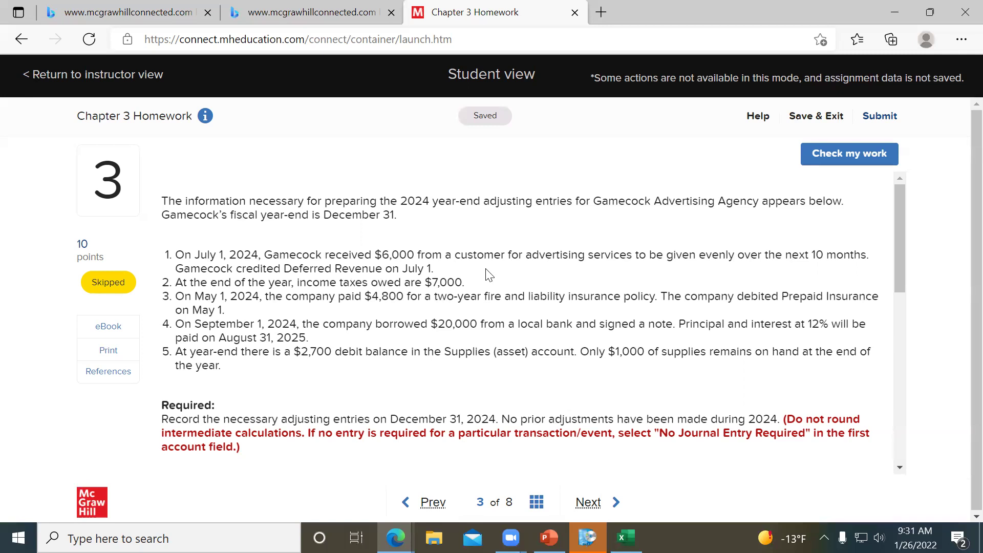
scroll(489, 275, "down", 6)
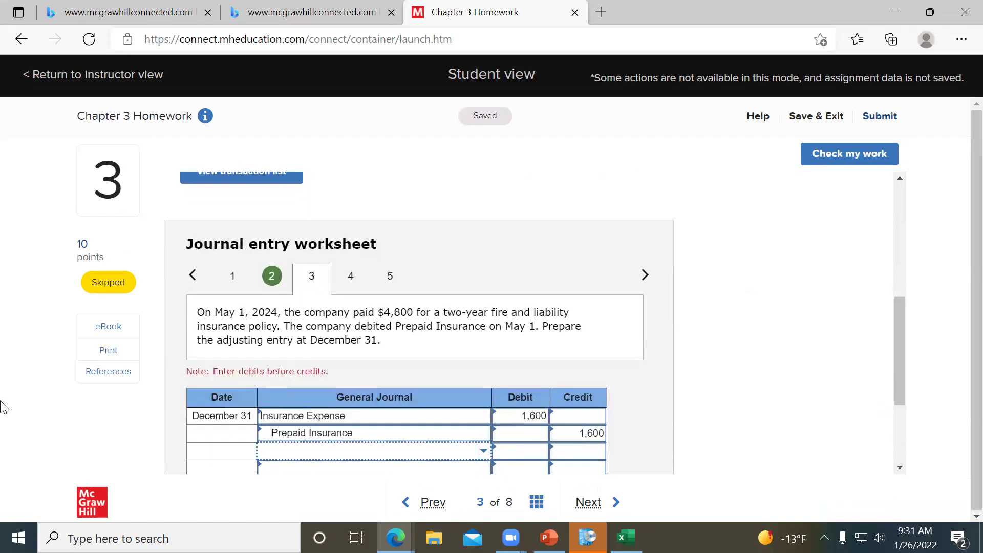
left_click(235, 275)
left_click(321, 417)
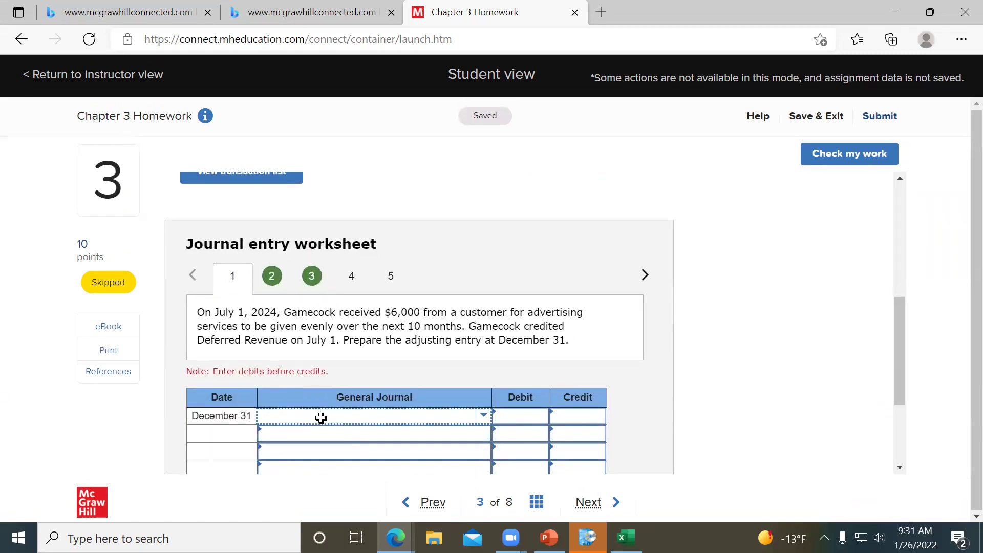
type("Def")
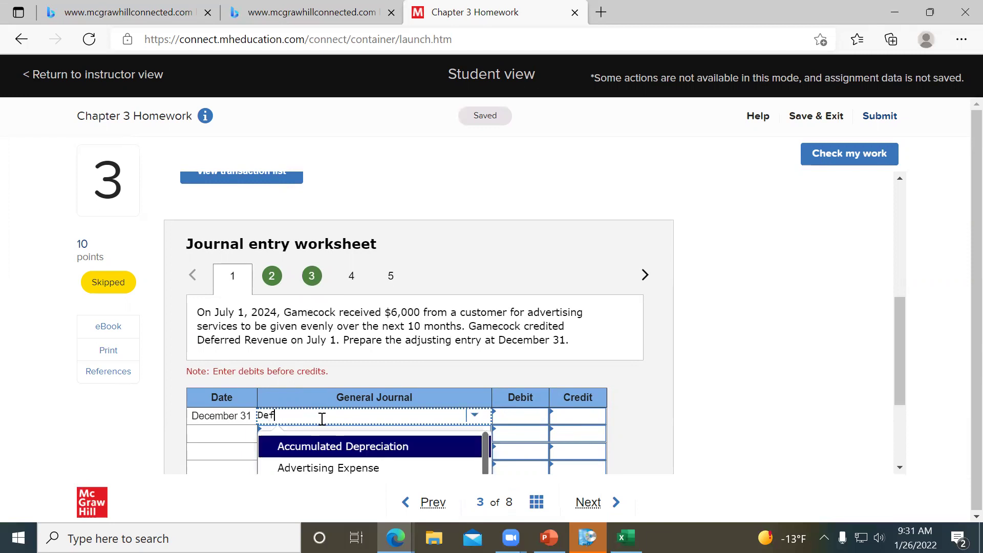
type("erred")
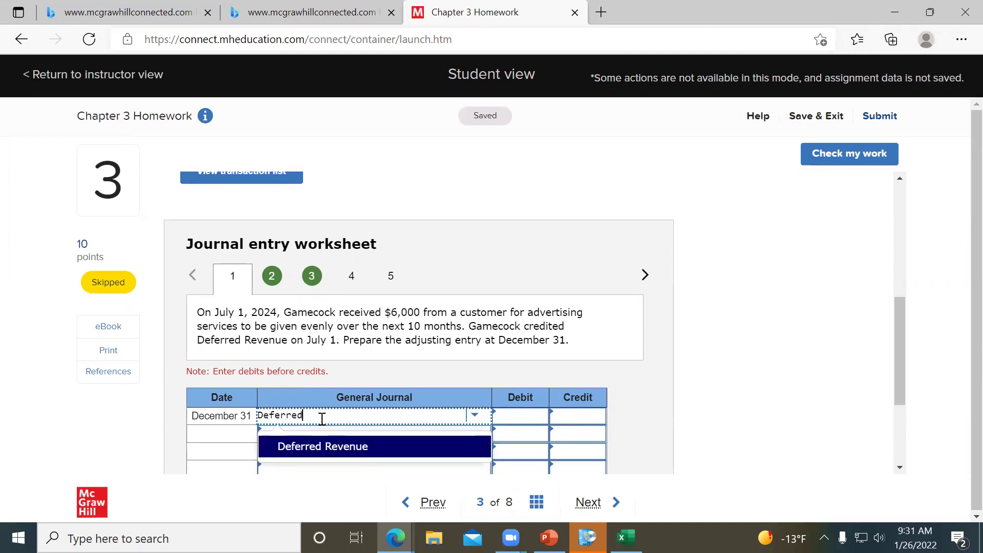
left_click(338, 446)
left_click(521, 419)
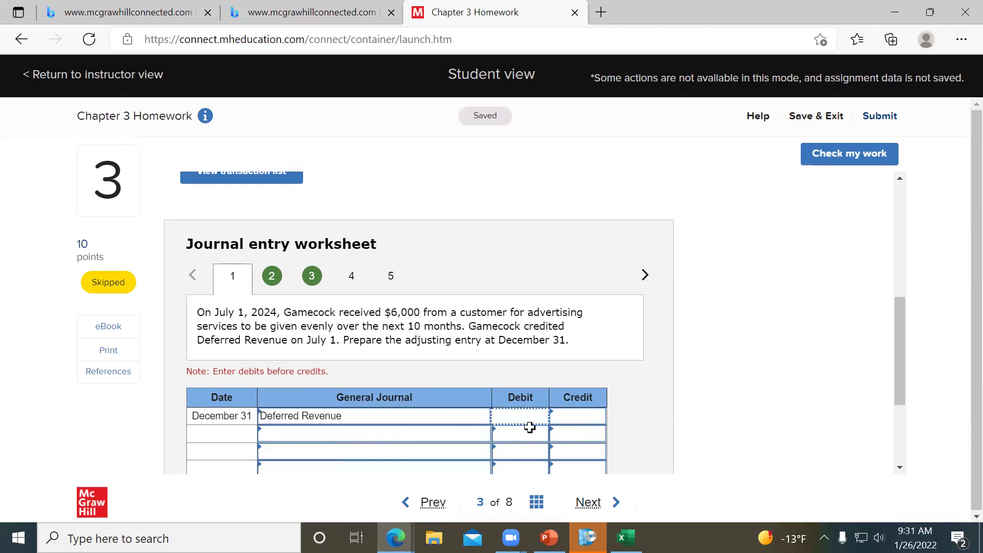
type("3600")
key("Tab")
Fill transaction 1's second account line with Service Fee Expense and browse the available account choices.
left_click(320, 435)
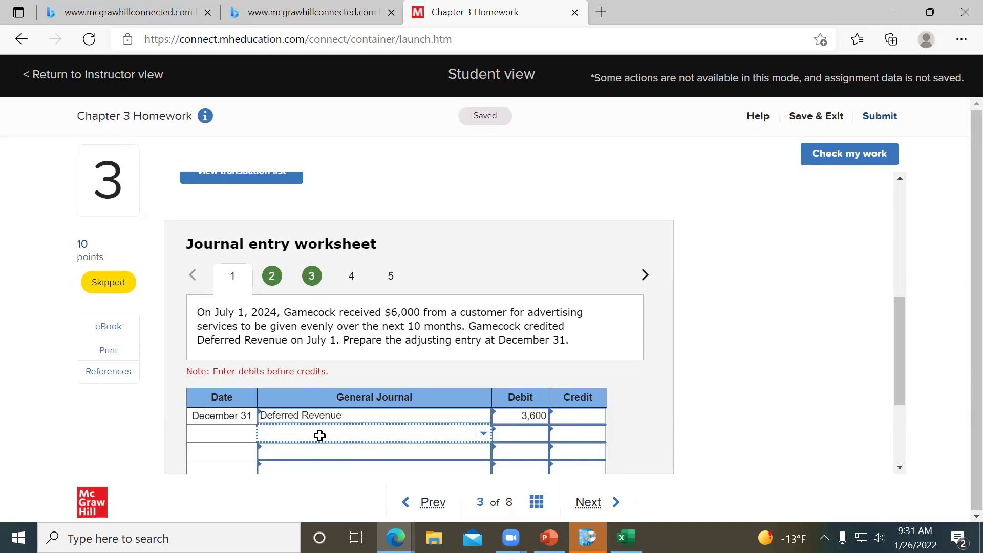
type("service")
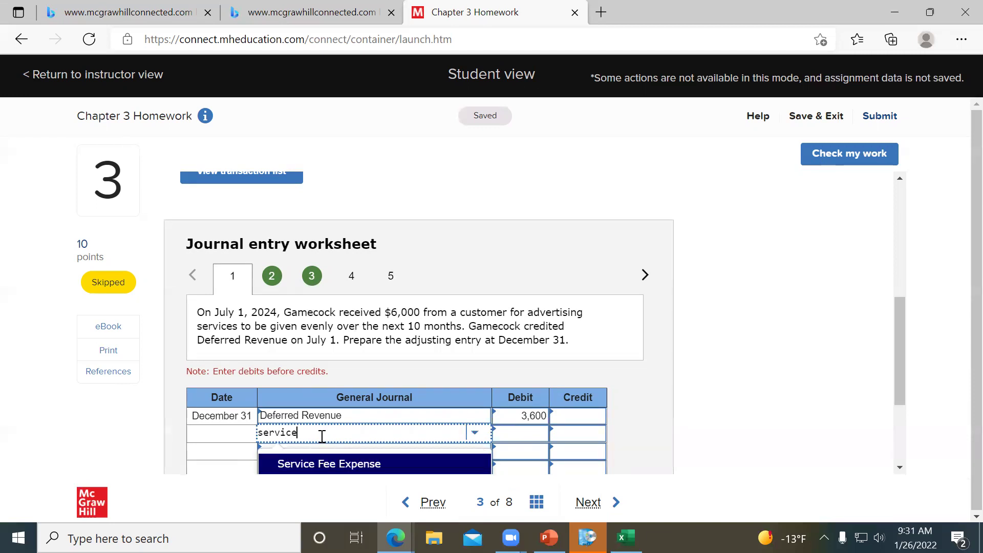
left_click(474, 434)
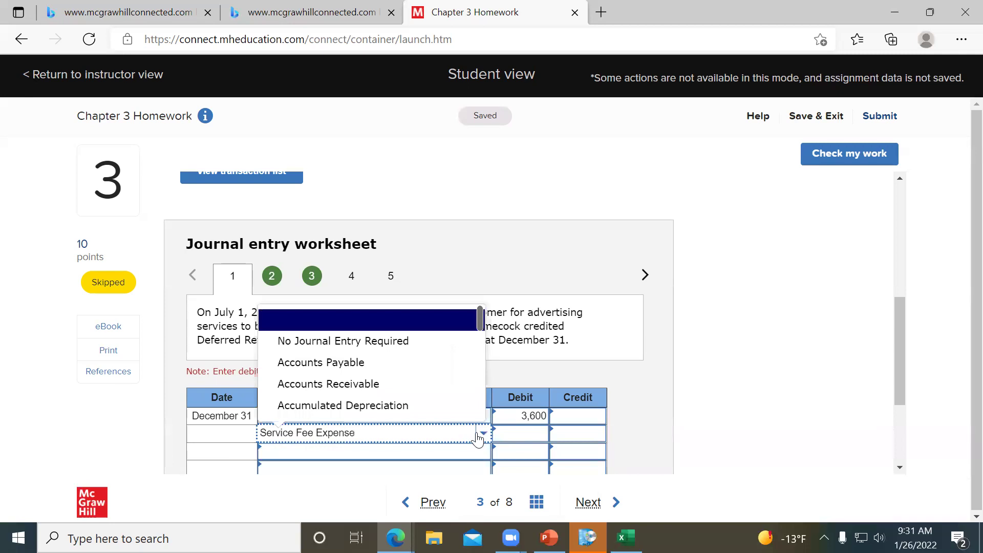
scroll(476, 353, "down", 4)
scroll(476, 359, "down", 2)
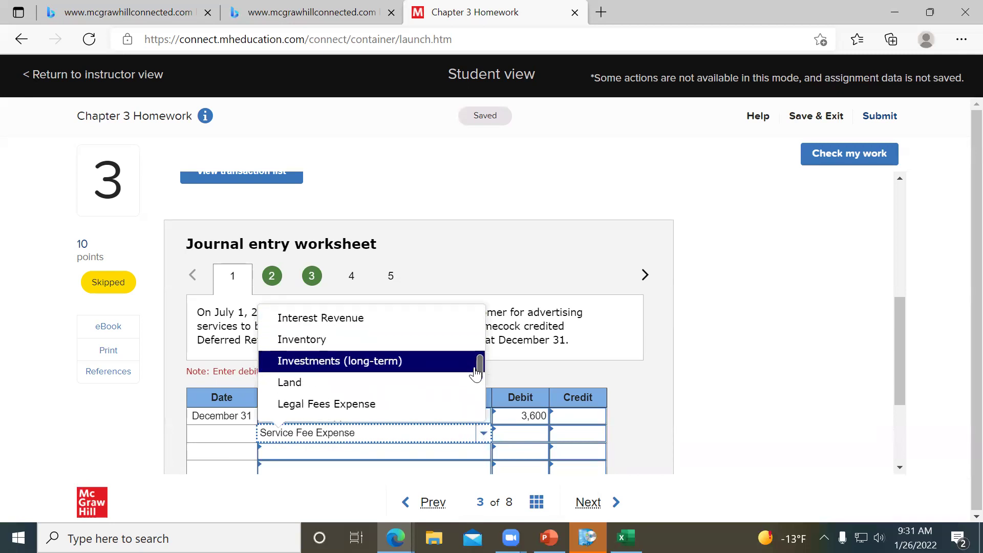
left_click_drag(475, 374, 476, 367)
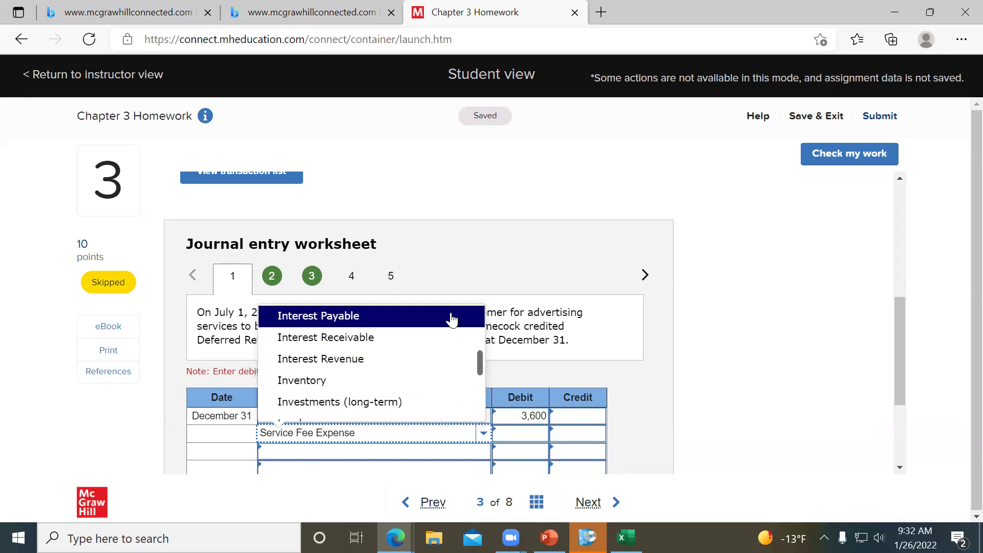
Open homework question 4 and look over its transaction list and the worksheet for the first adjusting entry.
left_click(588, 503)
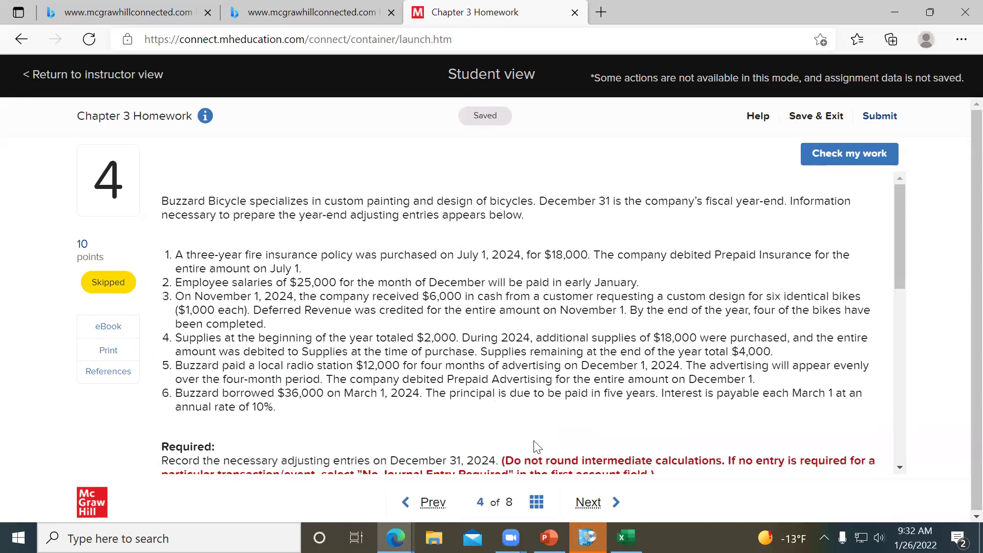
scroll(527, 435, "down", 6)
left_click(324, 436)
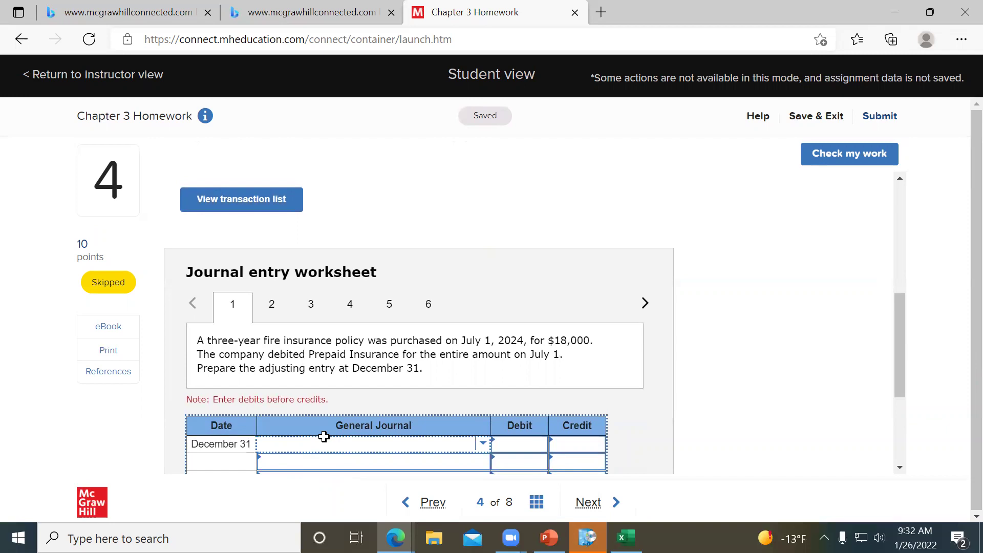
scroll(784, 410, "up", 5)
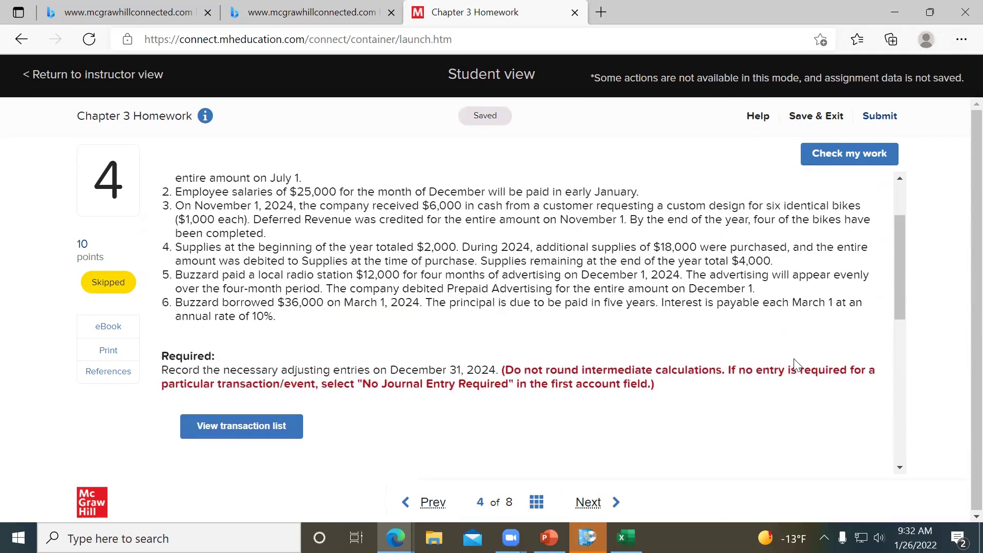
scroll(794, 359, "up", 2)
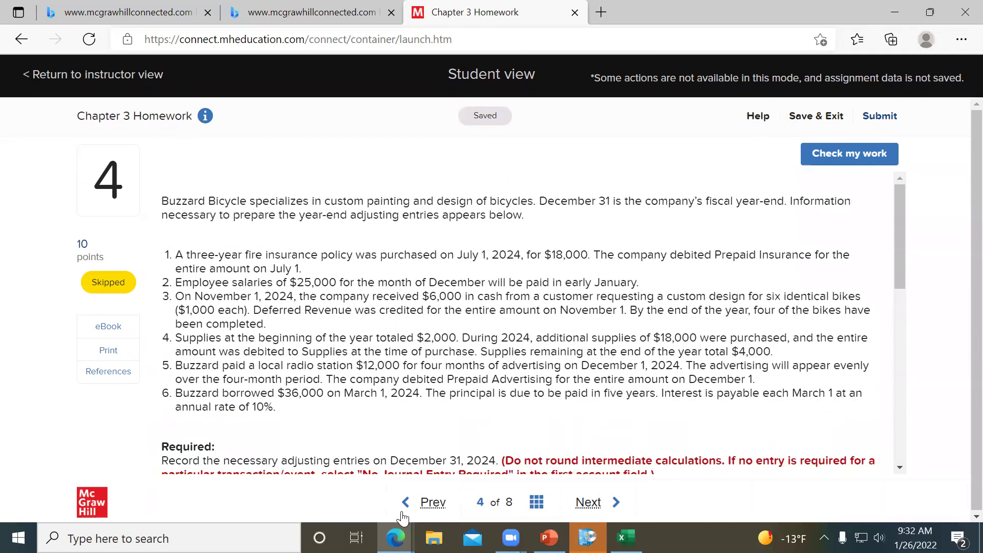
Return to question 3 and change transaction 1's second line to Sales Revenue with a 3,600 credit.
left_click(407, 501)
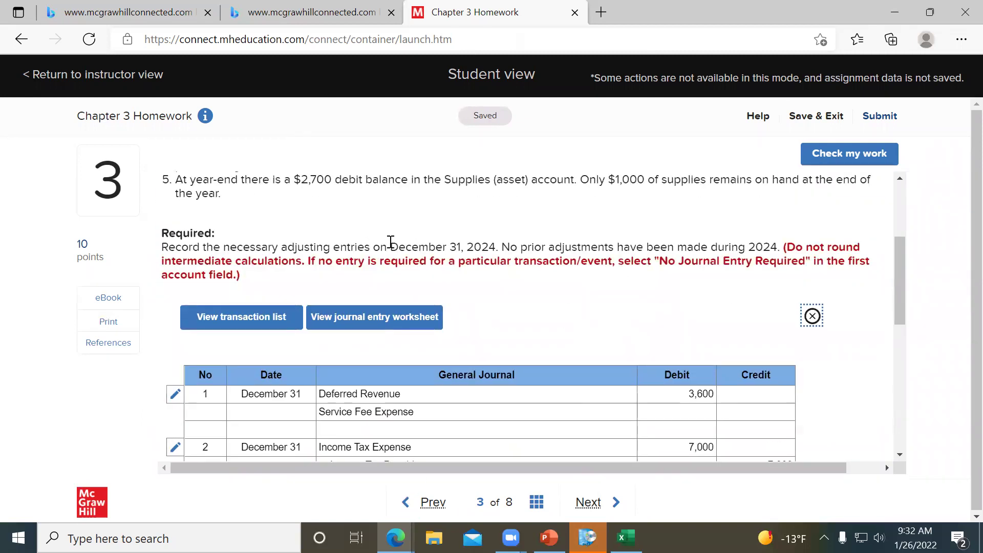
scroll(398, 241, "up", 3)
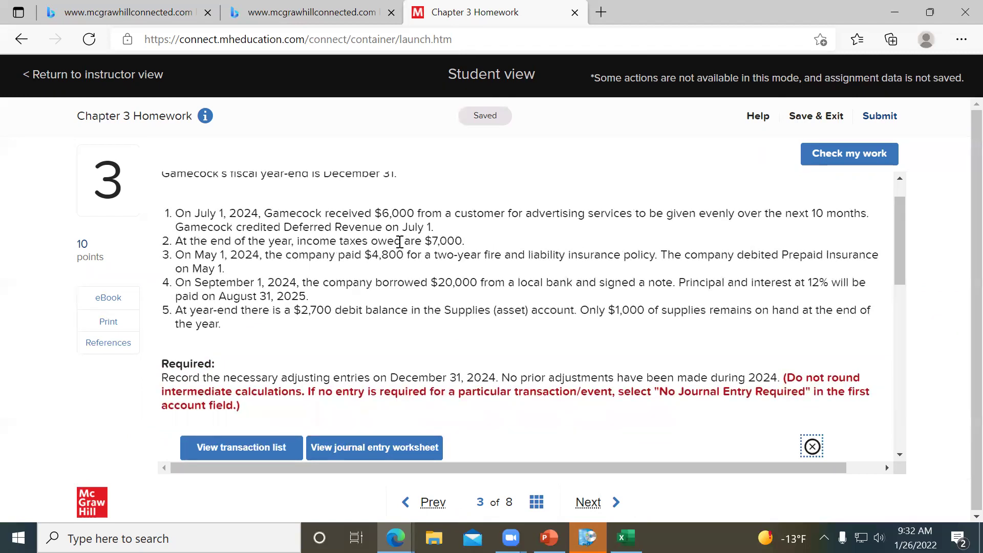
scroll(400, 241, "down", 8)
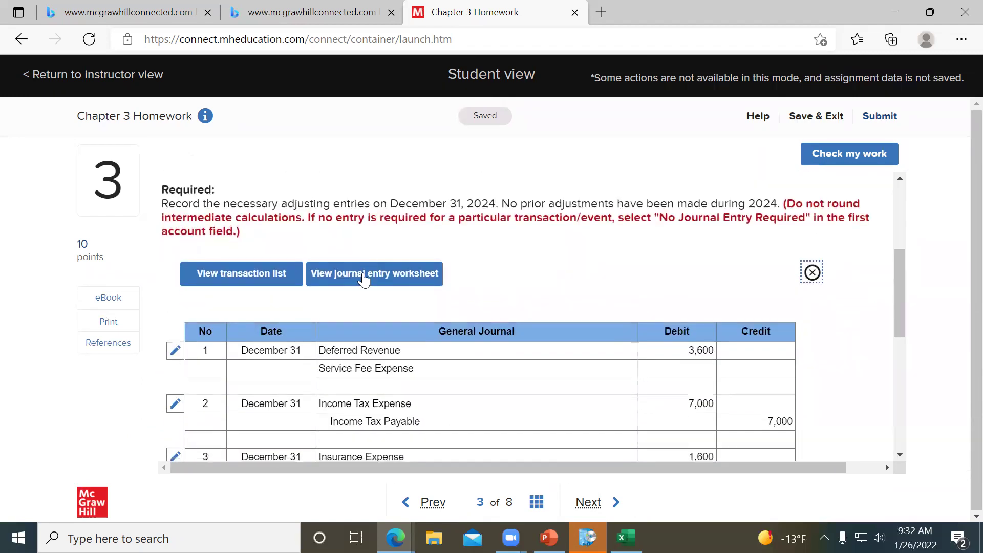
scroll(348, 367, "up", 2)
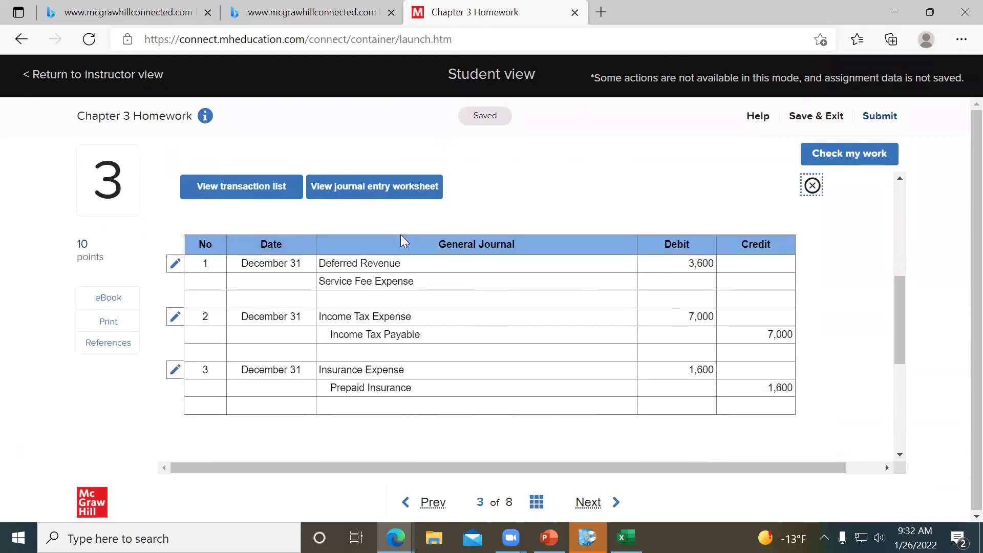
left_click(424, 280)
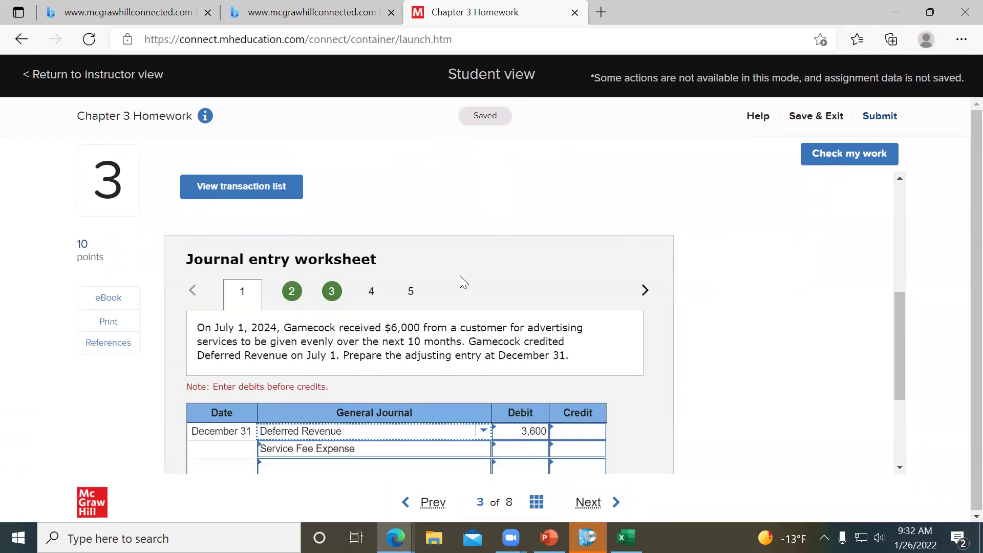
left_click(399, 450)
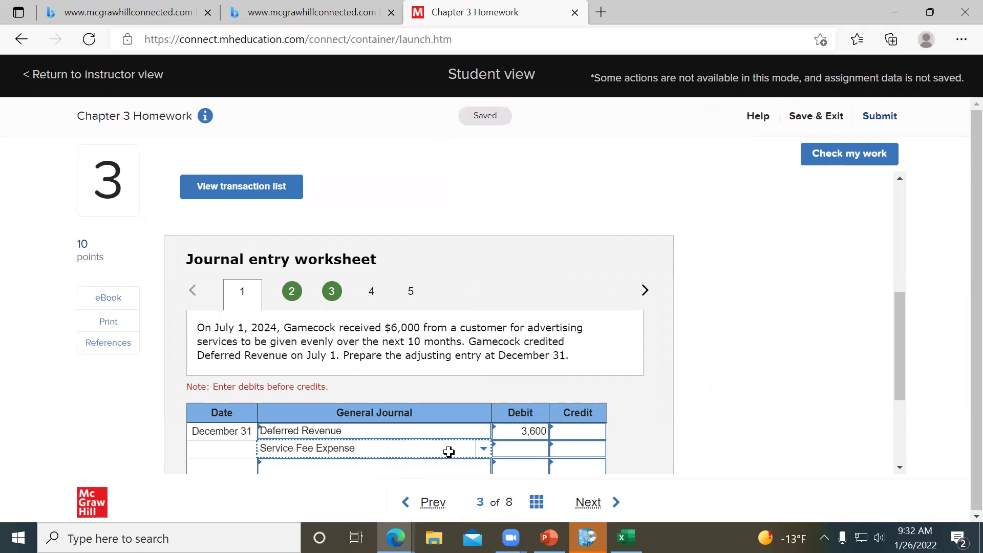
left_click(480, 456)
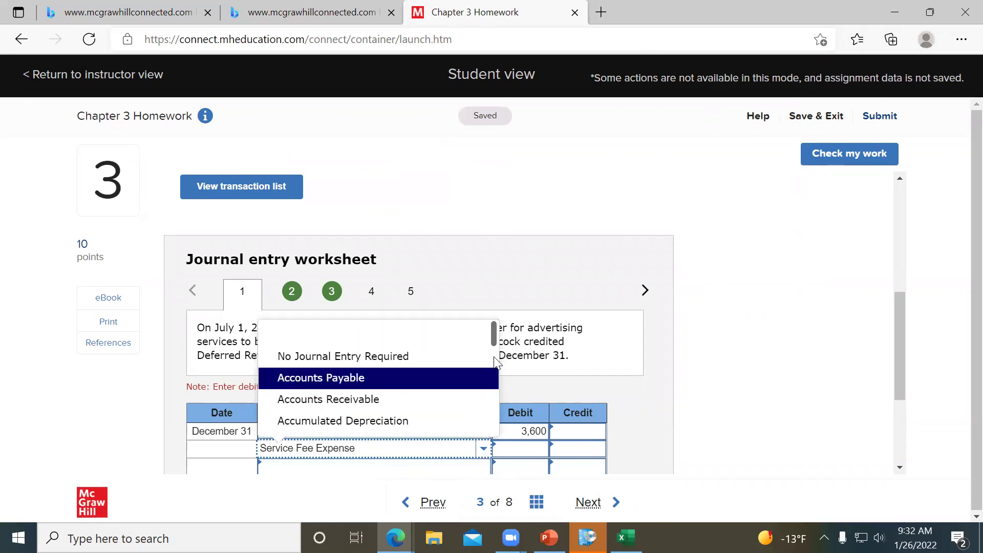
left_click_drag(493, 353, 494, 424)
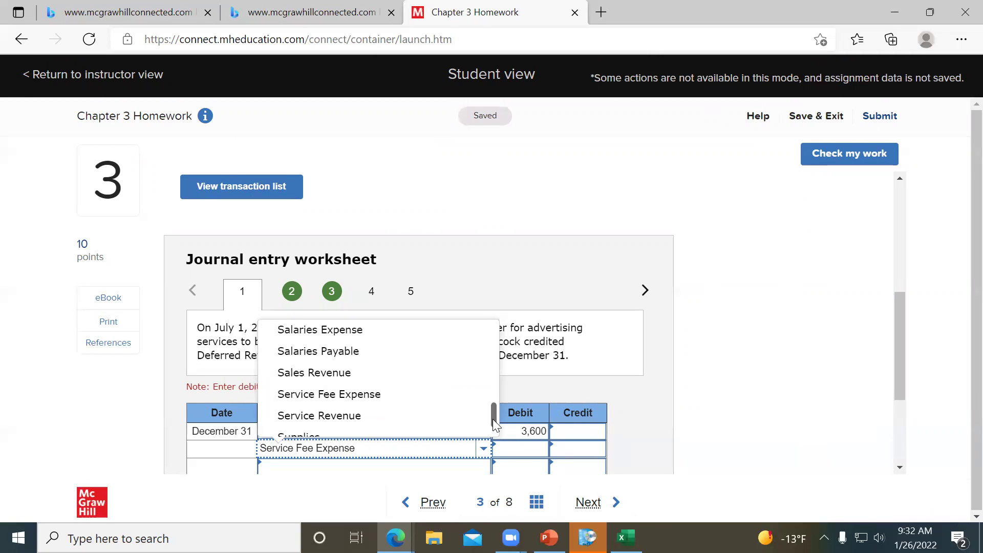
left_click(444, 381)
left_click(568, 445)
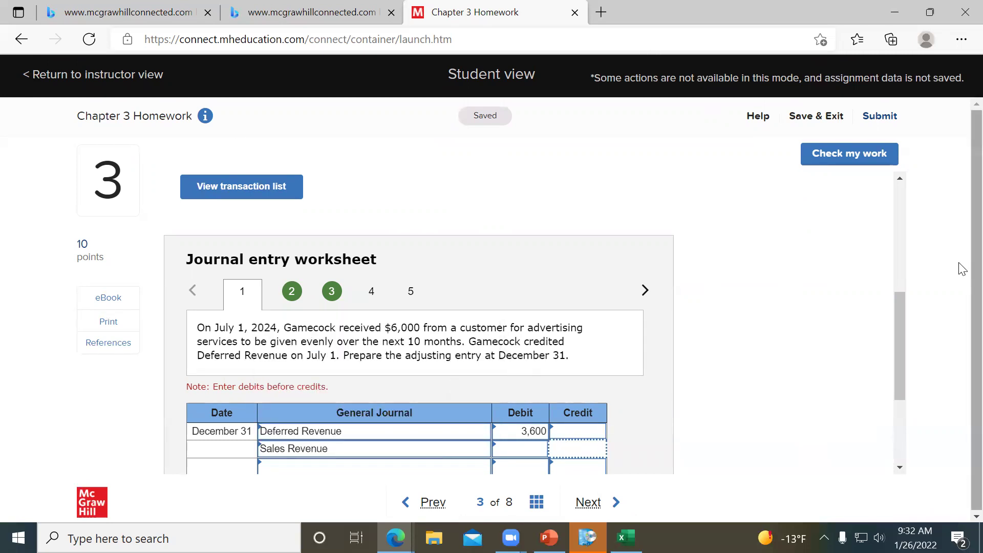
type("3600")
key("Tab")
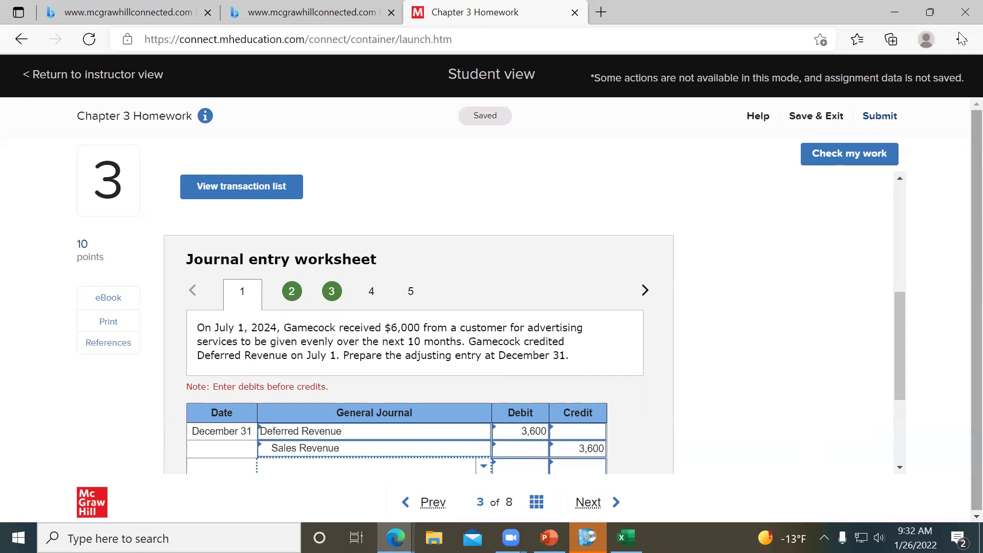
Check the work on question 3 and change transaction 1's credited account to Service Revenue.
left_click(810, 154)
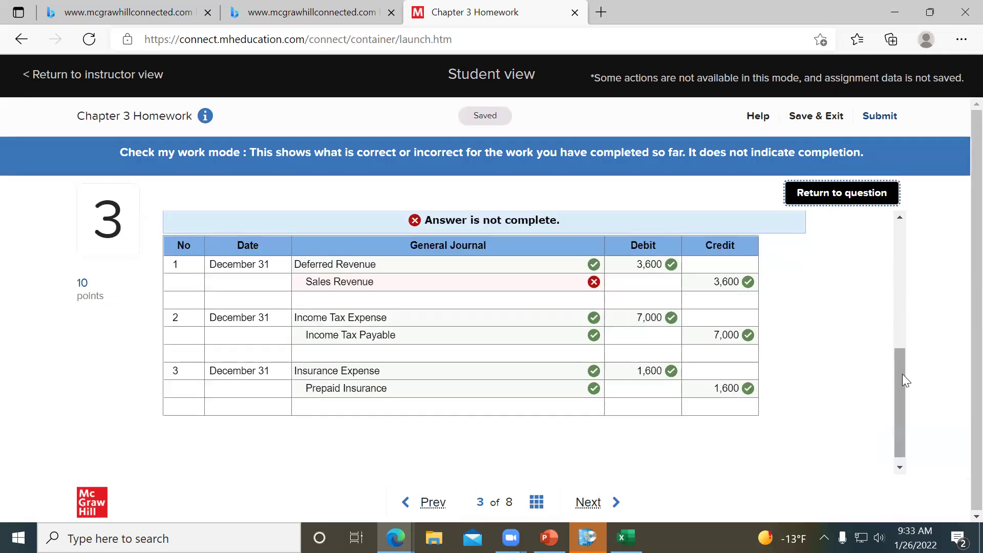
left_click(850, 199)
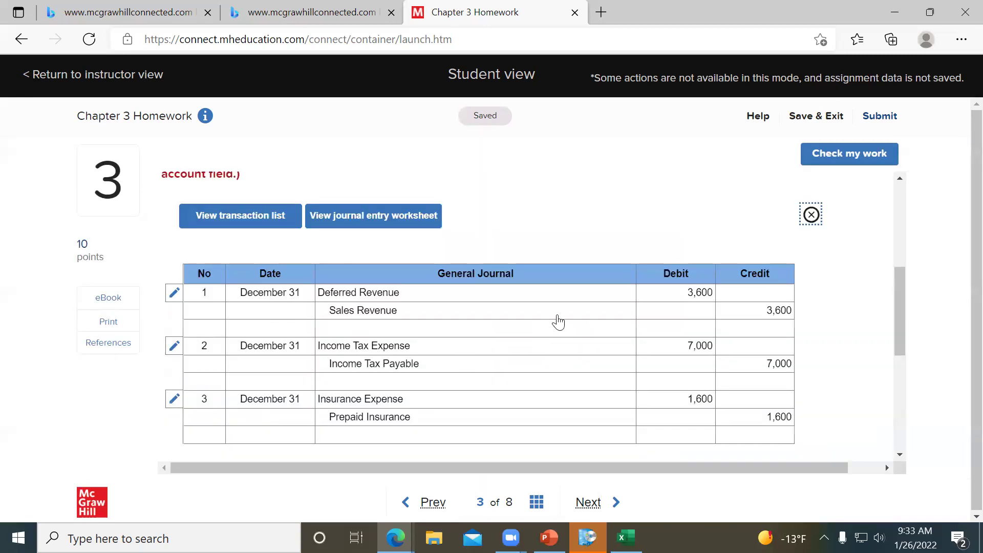
scroll(587, 369, "down", 2)
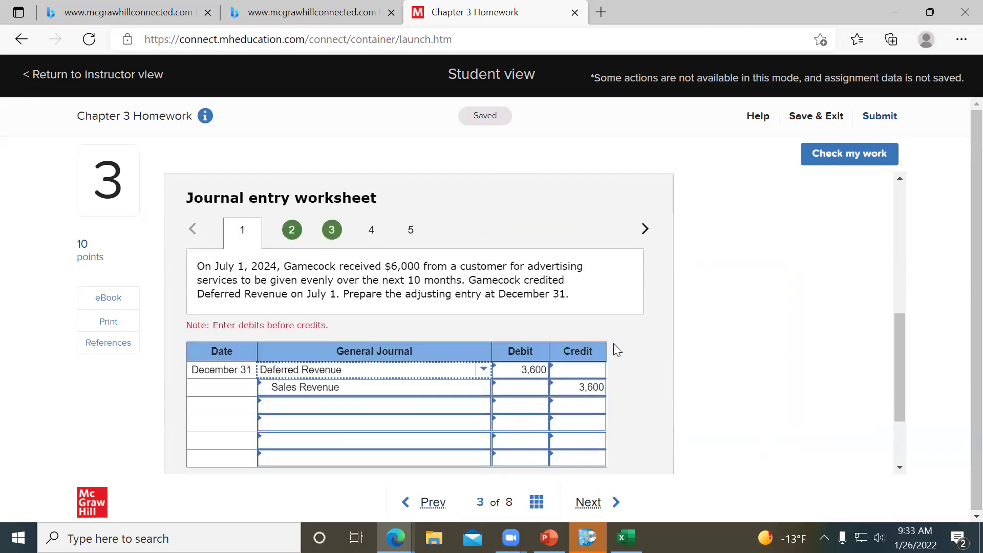
left_click(434, 376)
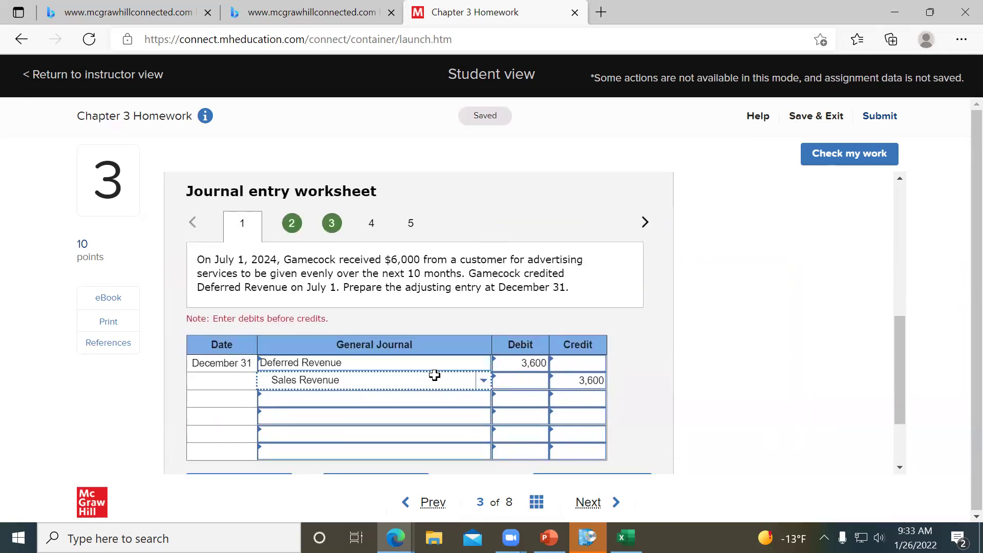
left_click(434, 375)
type("service")
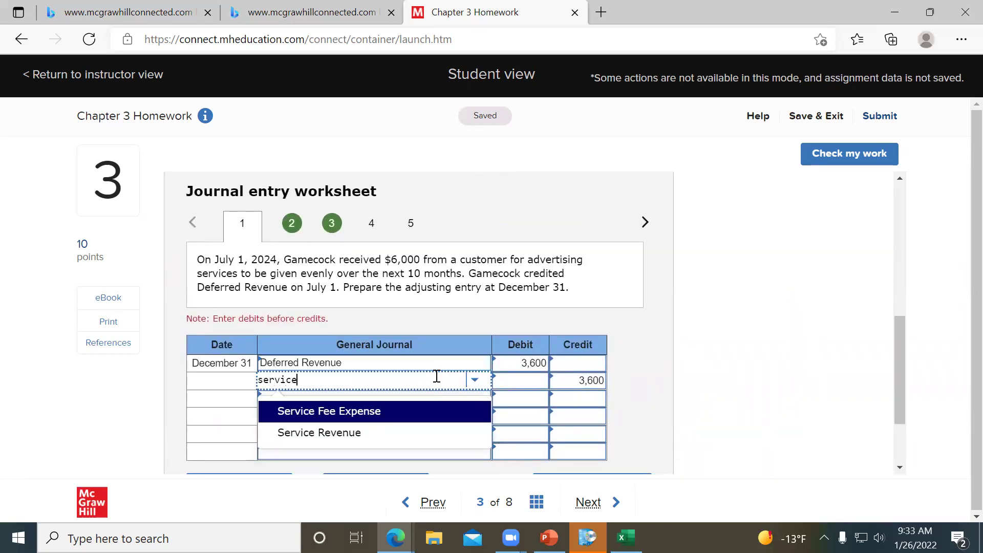
left_click(397, 431)
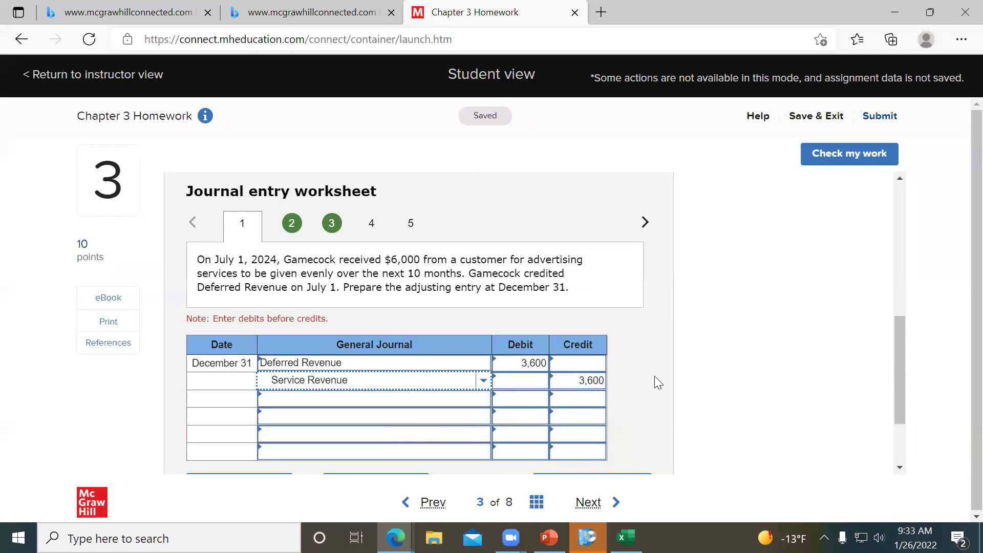
Review question 3's transaction 4, switch to Excel and calculate the note's annual interest in C13 as =20000*.12.
scroll(695, 358, "down", 2)
scroll(698, 357, "up", 4)
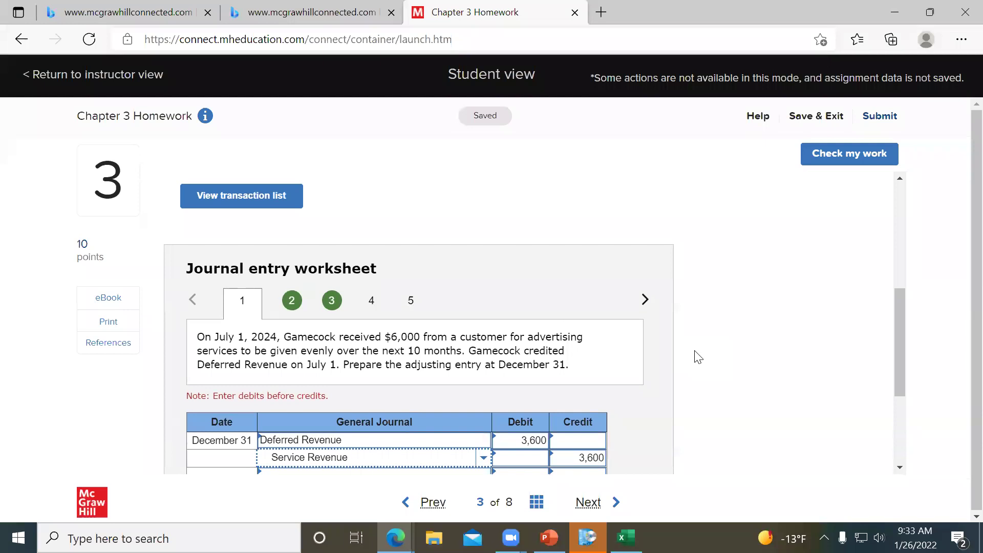
scroll(698, 357, "up", 5)
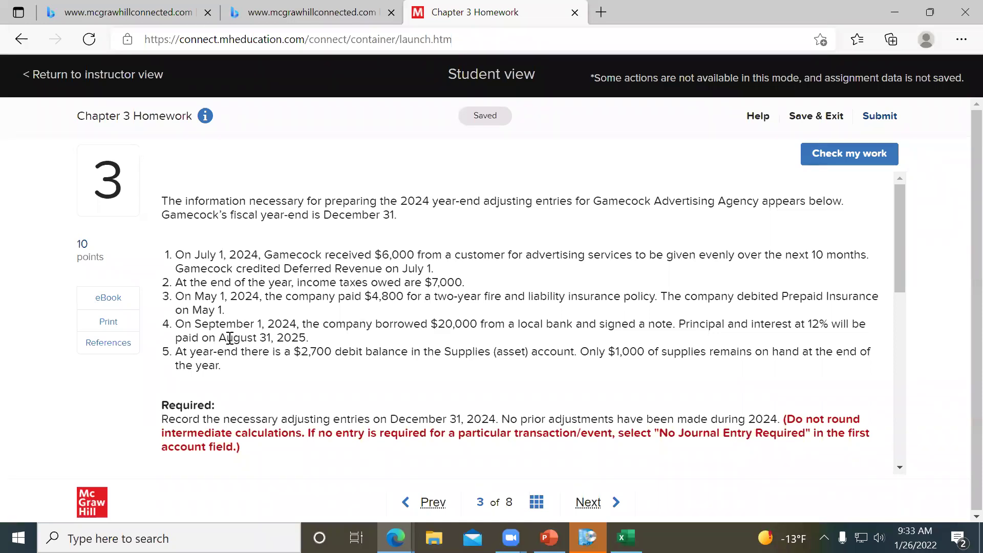
scroll(236, 332, "down", 2)
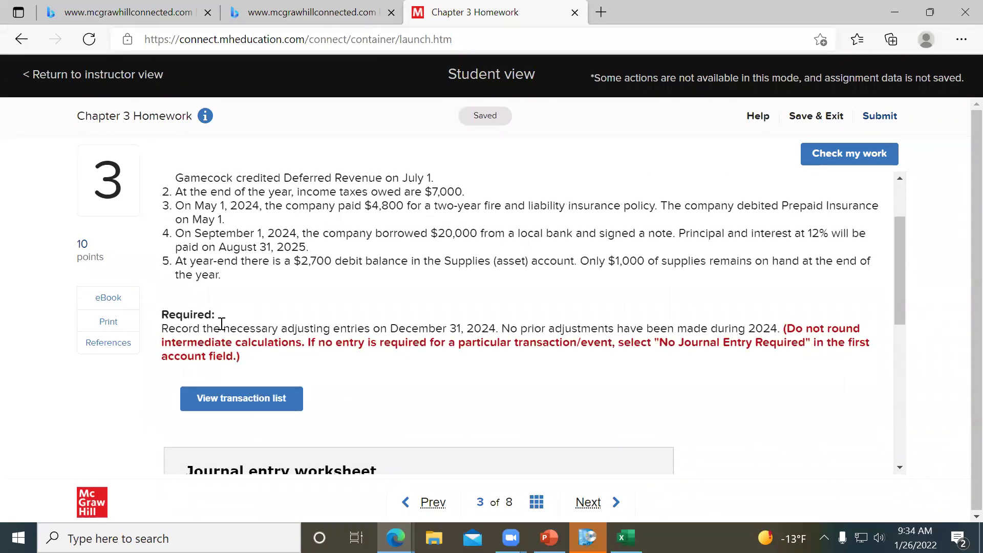
scroll(220, 328, "down", 1)
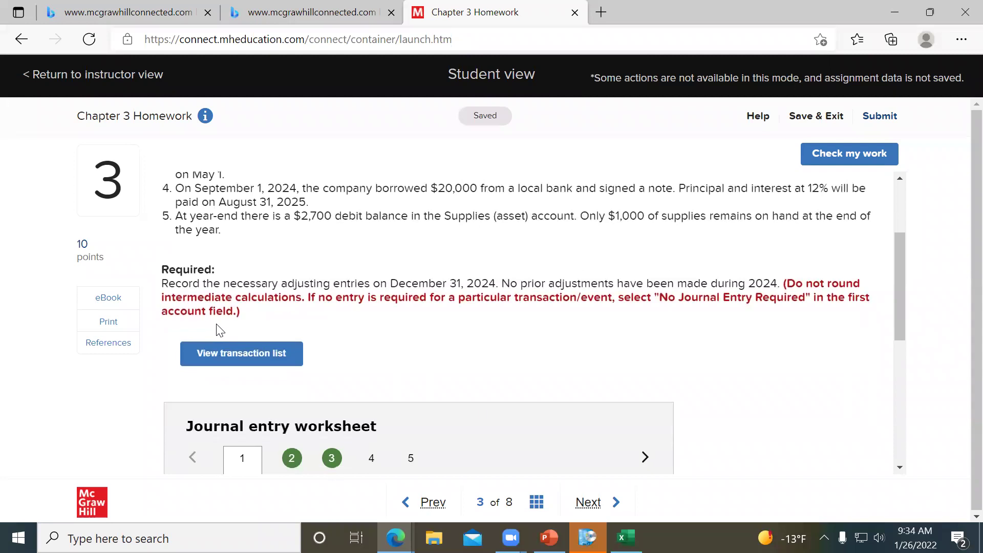
scroll(215, 330, "up", 1)
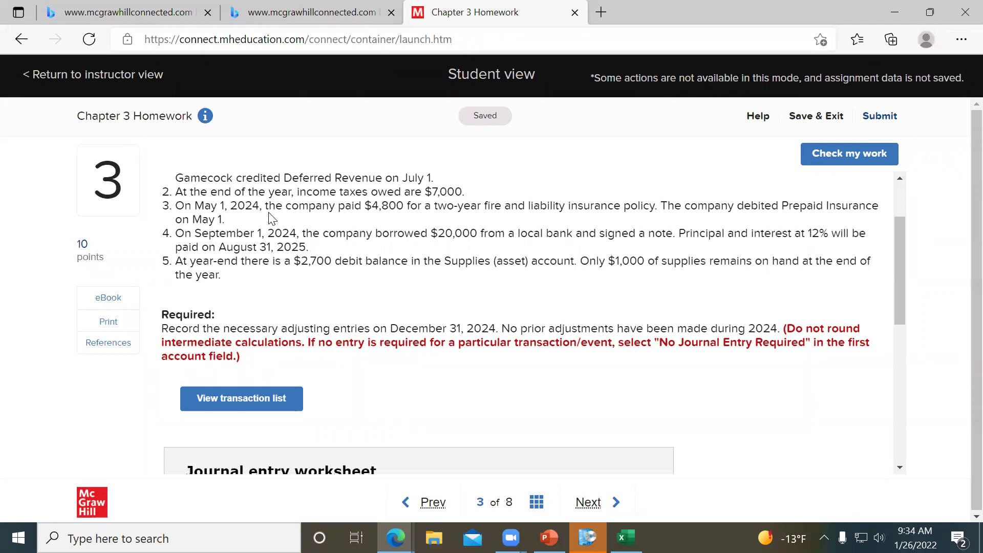
left_click(624, 537)
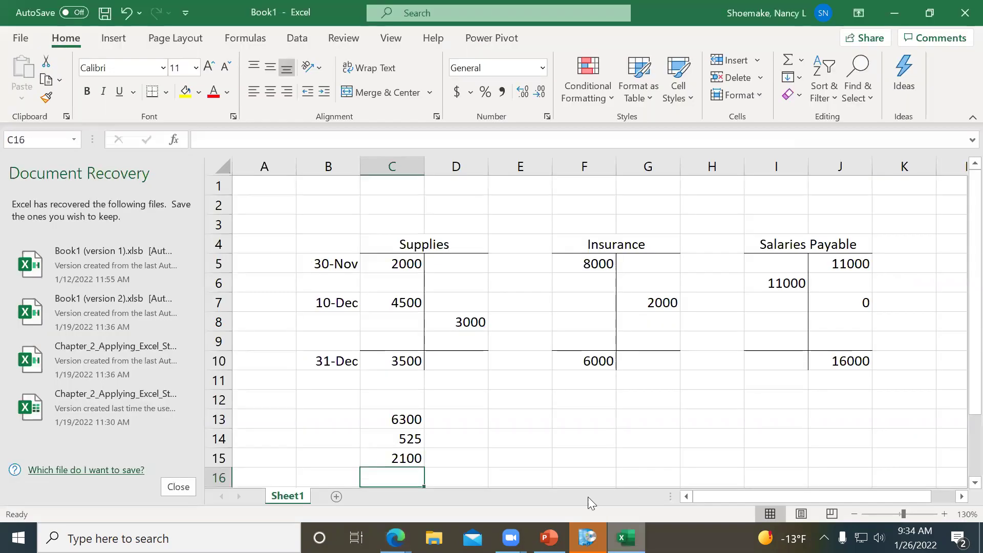
scroll(588, 451, "down", 2)
left_click(373, 296)
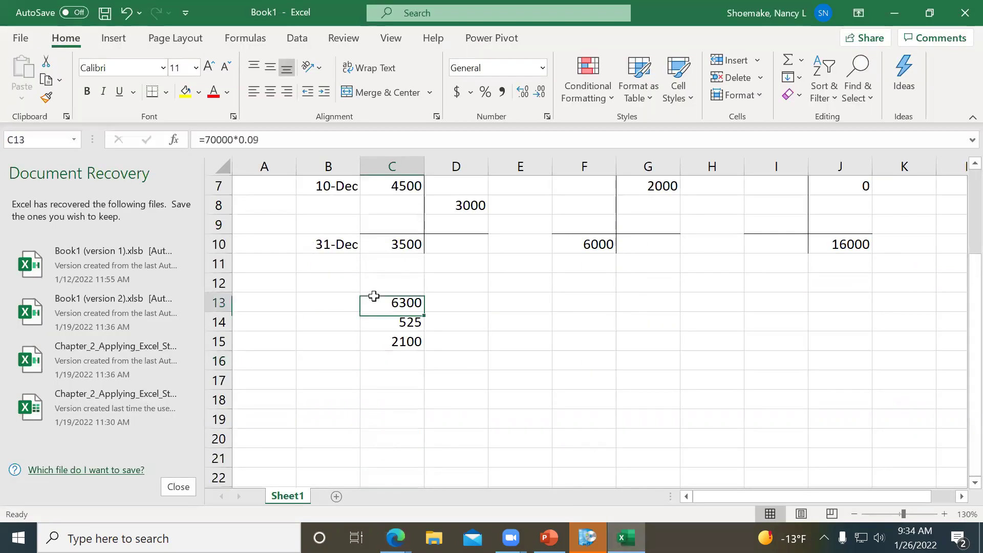
type("=")
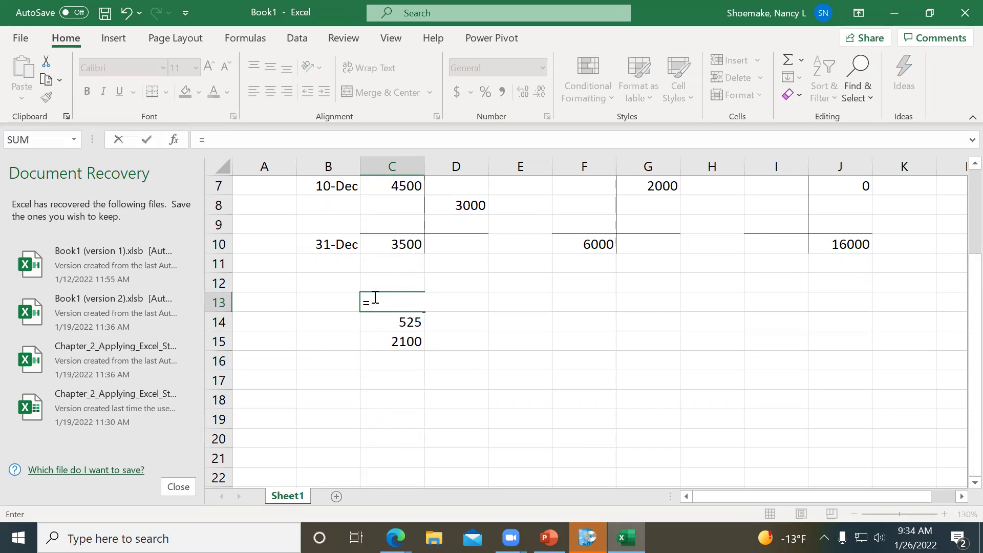
type("20000*.12")
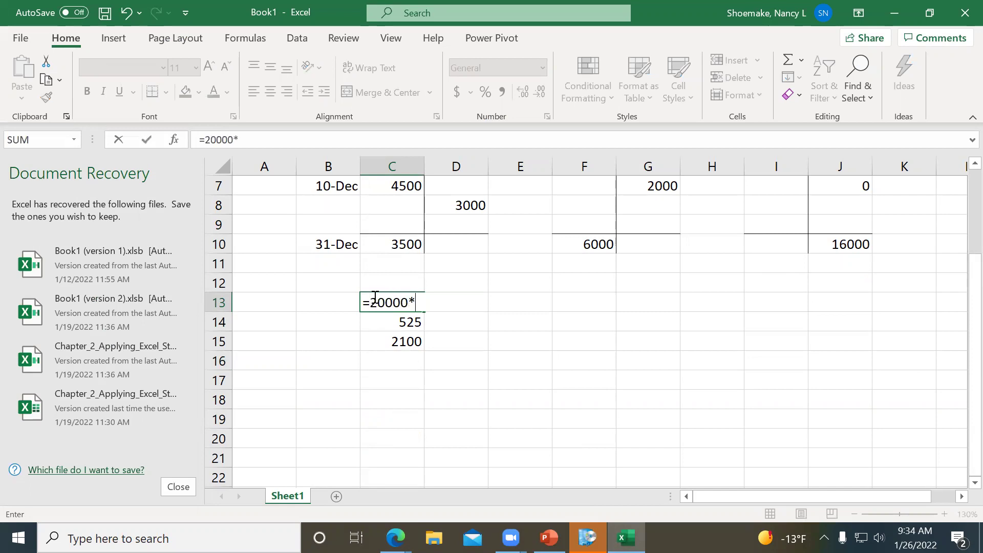
key("Return")
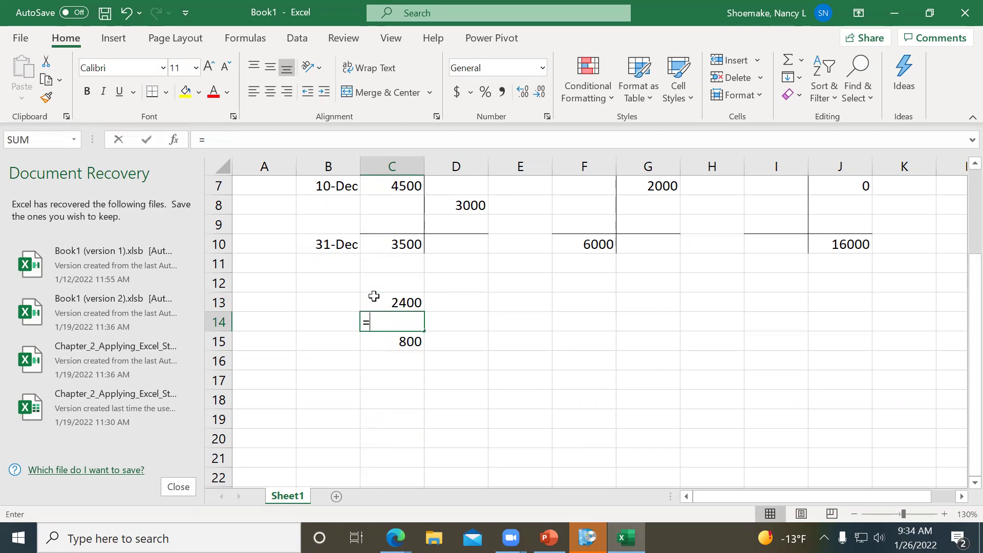
Calculate the monthly interest in cell C14 with the formula =C13/12.
type("=")
left_click(374, 296)
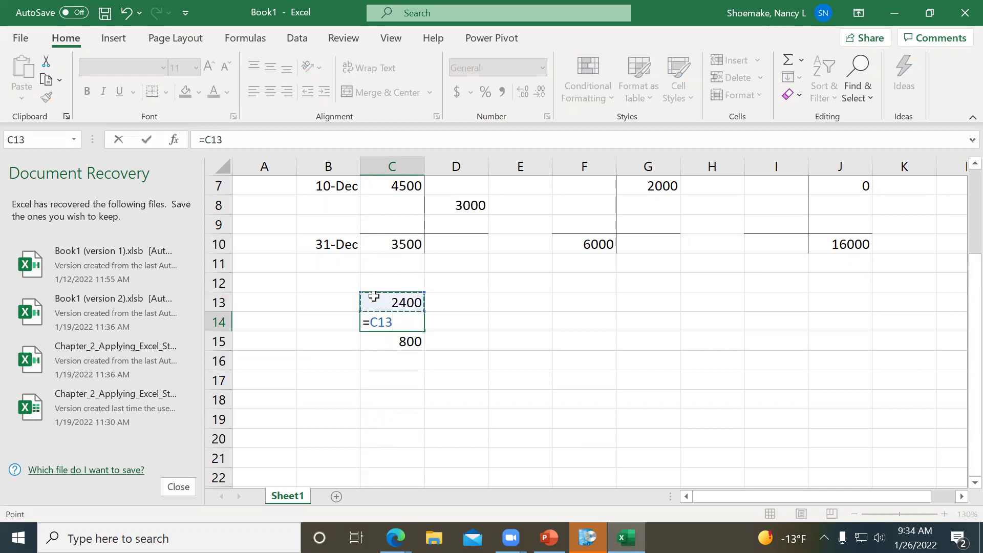
type("/12")
key("Return")
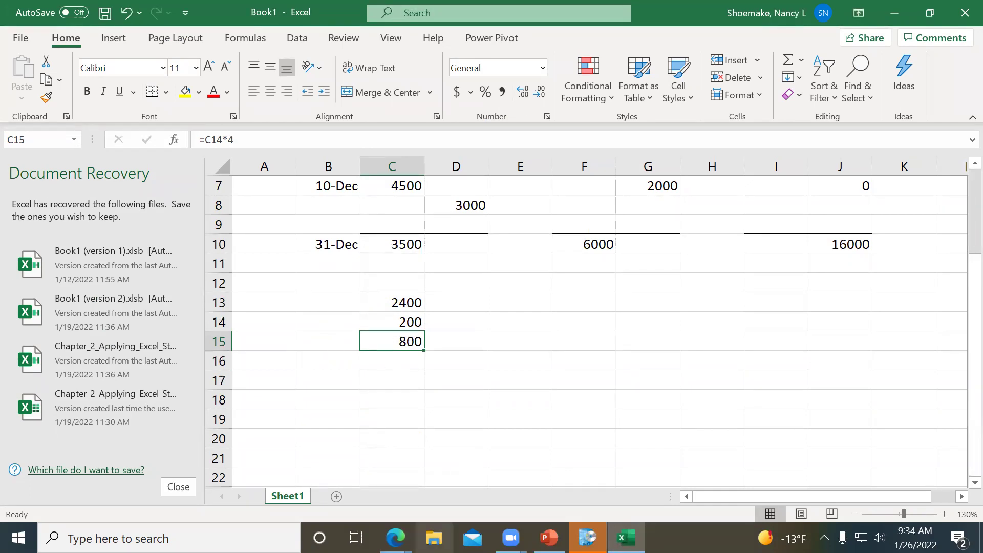
Switch back to the Connect homework in Edge and open transaction 4 in question 3's journal entry worksheet.
left_click(395, 536)
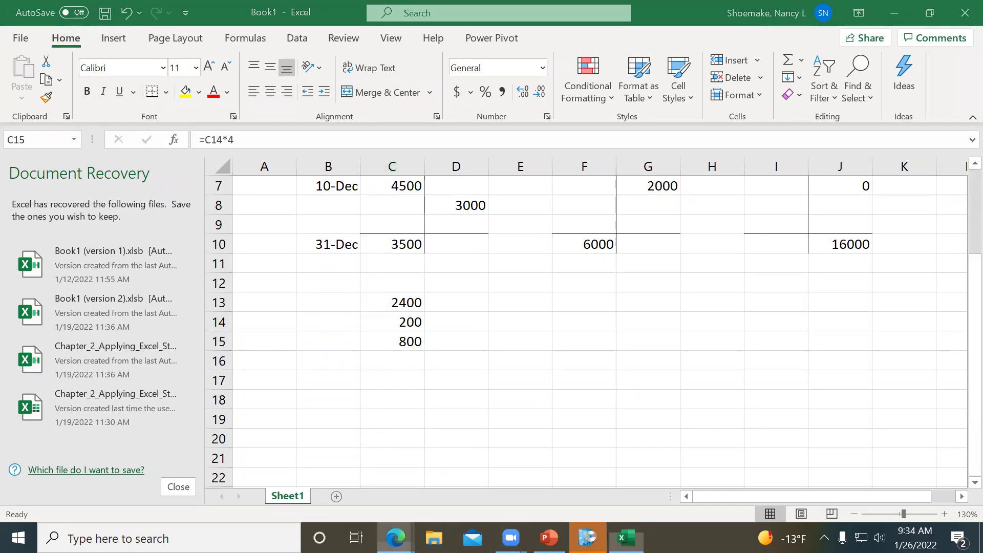
left_click(267, 466)
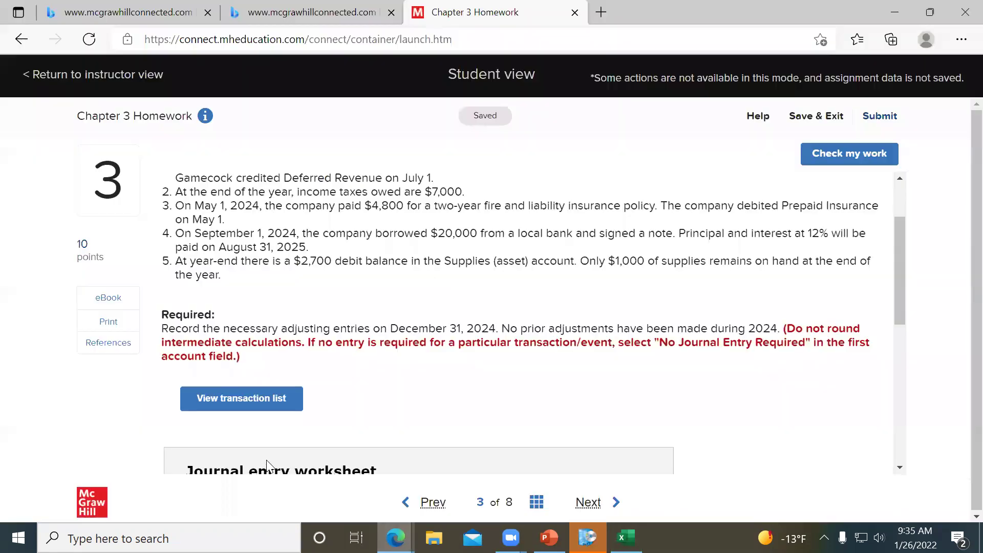
scroll(281, 400, "down", 3)
scroll(361, 332, "down", 1)
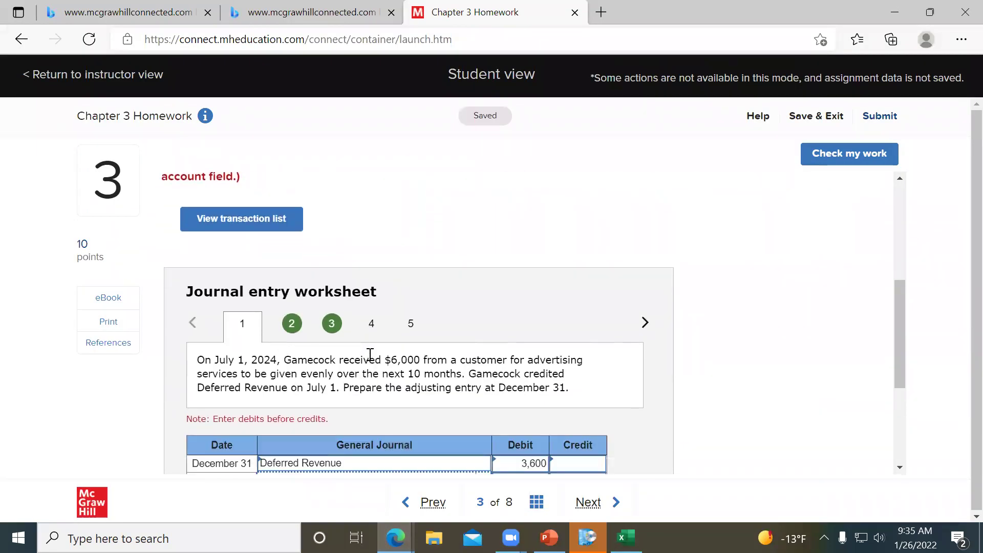
left_click(374, 322)
scroll(305, 353, "down", 2)
Enter Interest Expense with an 800 debit on the first line of transaction 4.
left_click(312, 372)
type("In")
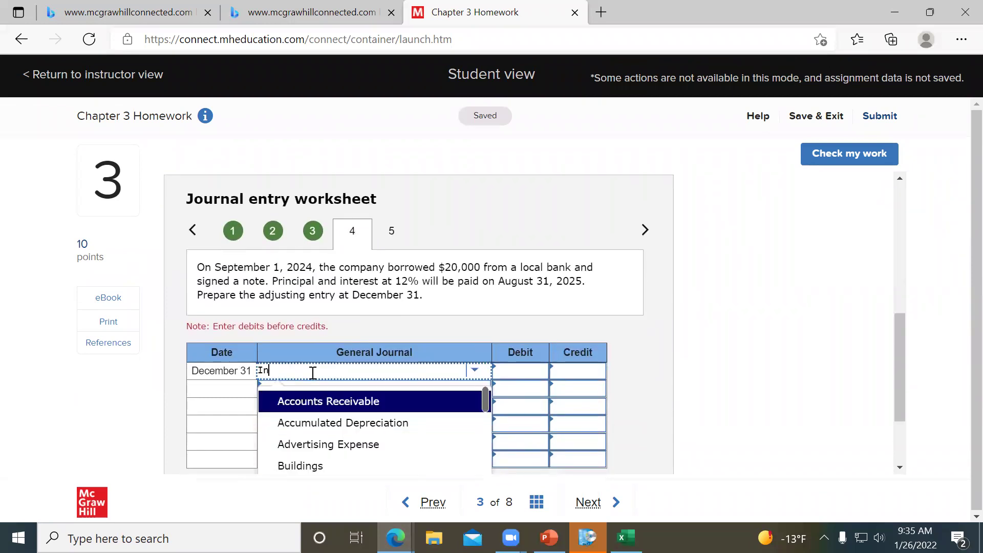
type("terest Expense")
key("Tab")
type("8000.")
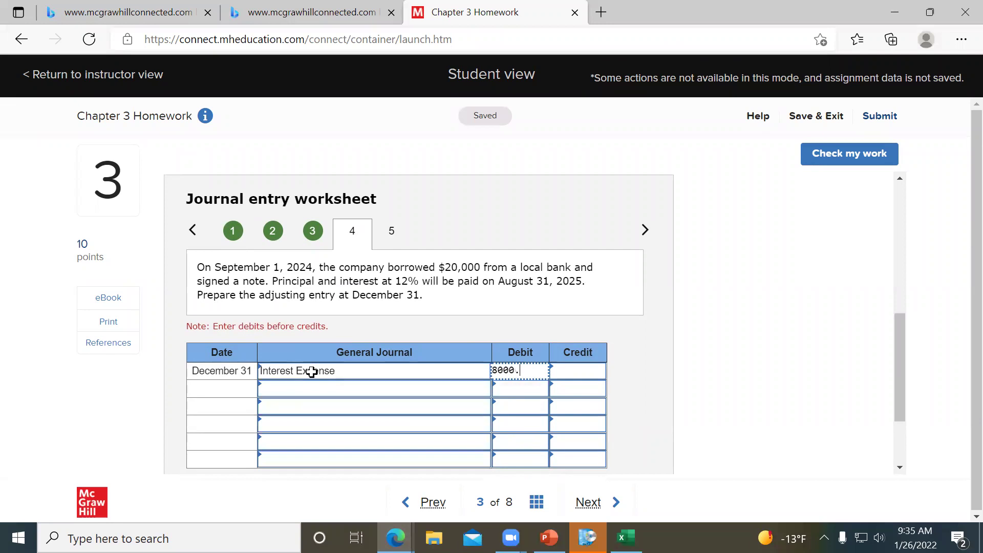
key("BackSpace")
key("BackSpace")
Enter Interest Payable with an 800 credit on the second line of transaction 4.
left_click(340, 392)
type("In")
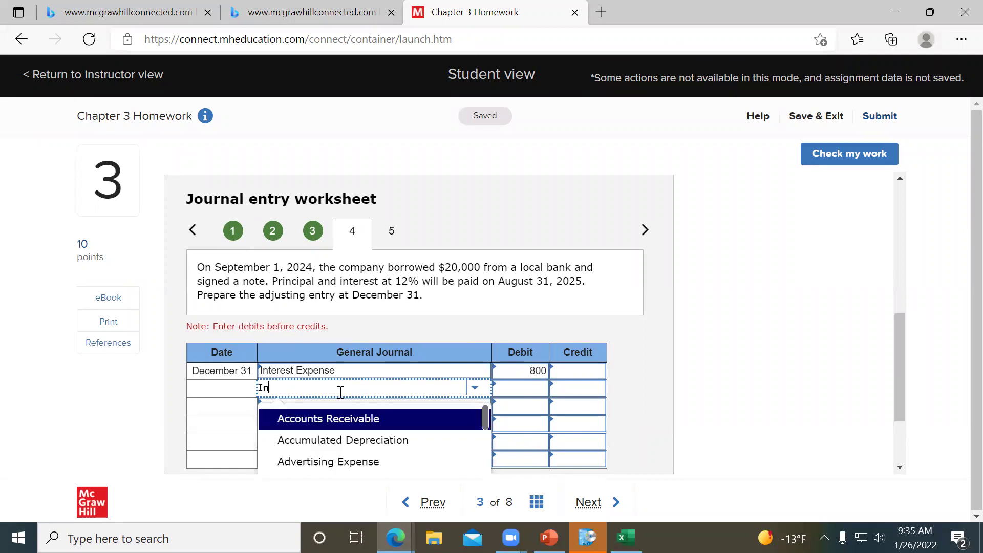
type("terest Payable")
left_click(348, 417)
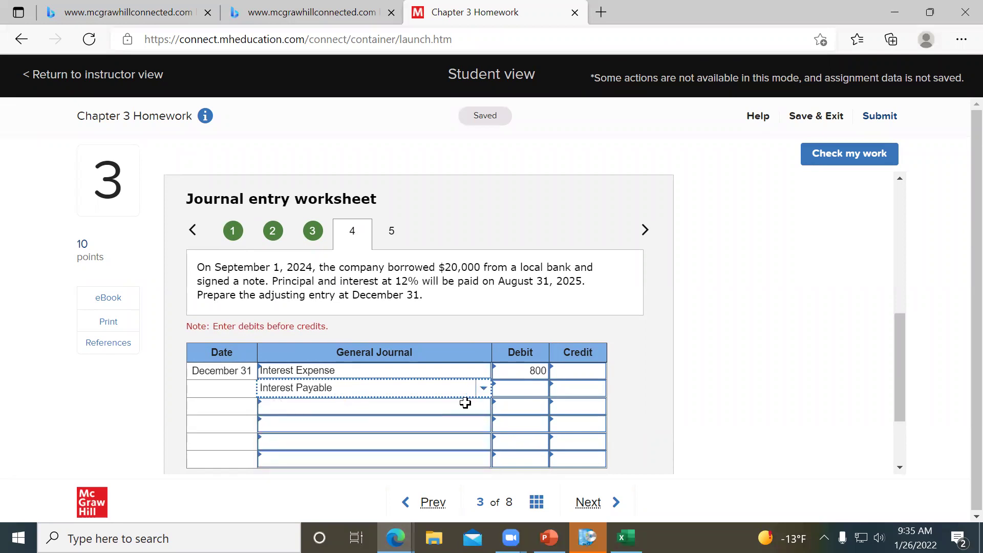
left_click(588, 392)
type("800")
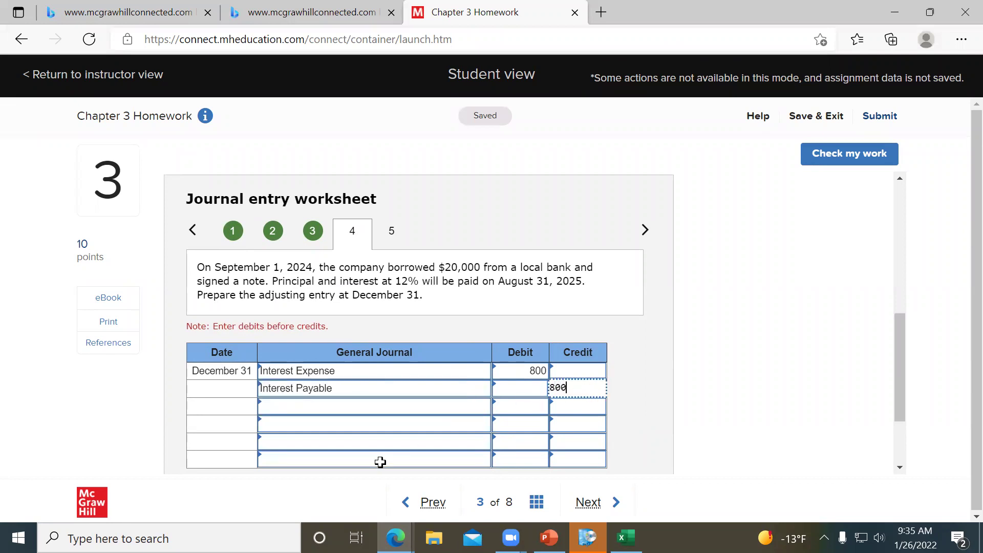
left_click(382, 440)
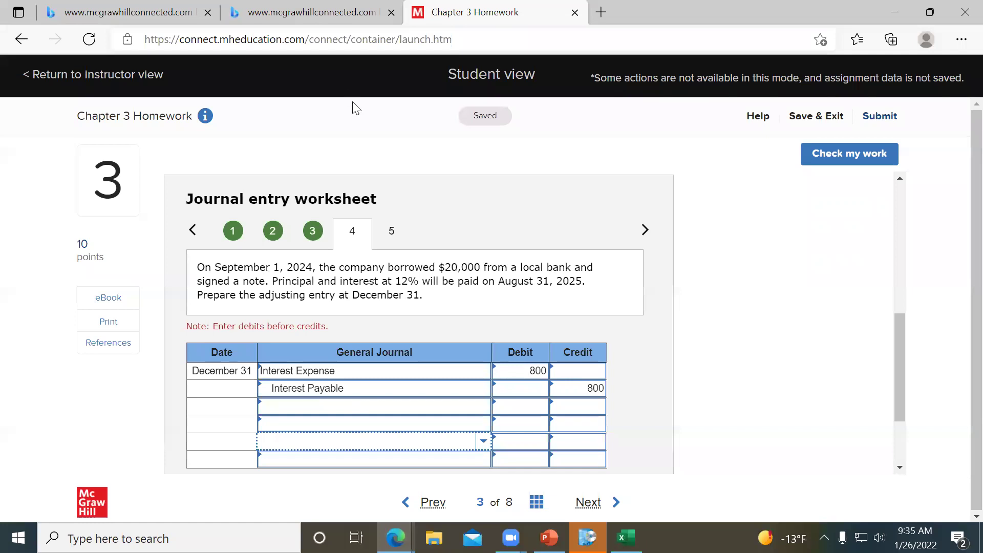
Recheck transaction 4's interest entry and open transaction 5 in the journal entry worksheet.
left_click(394, 236)
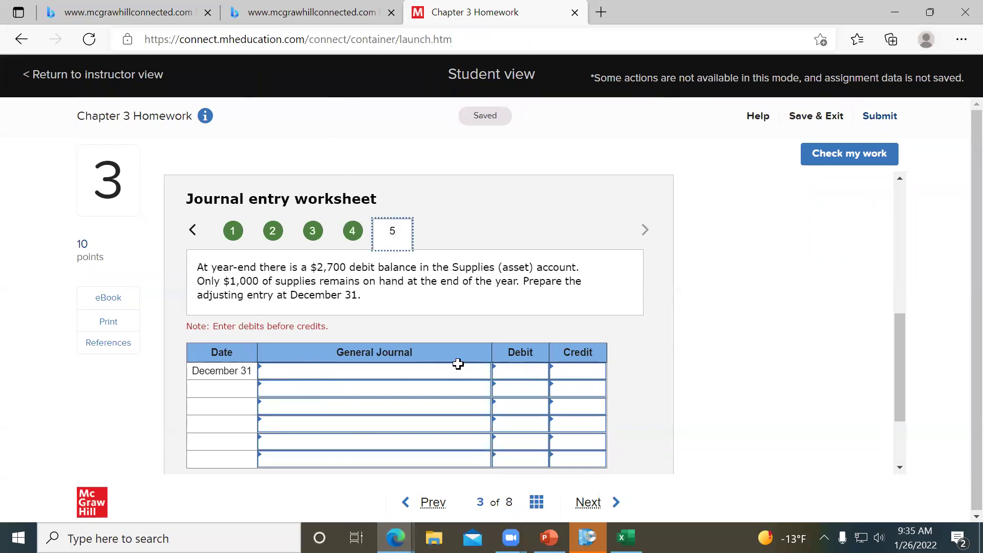
left_click(350, 233)
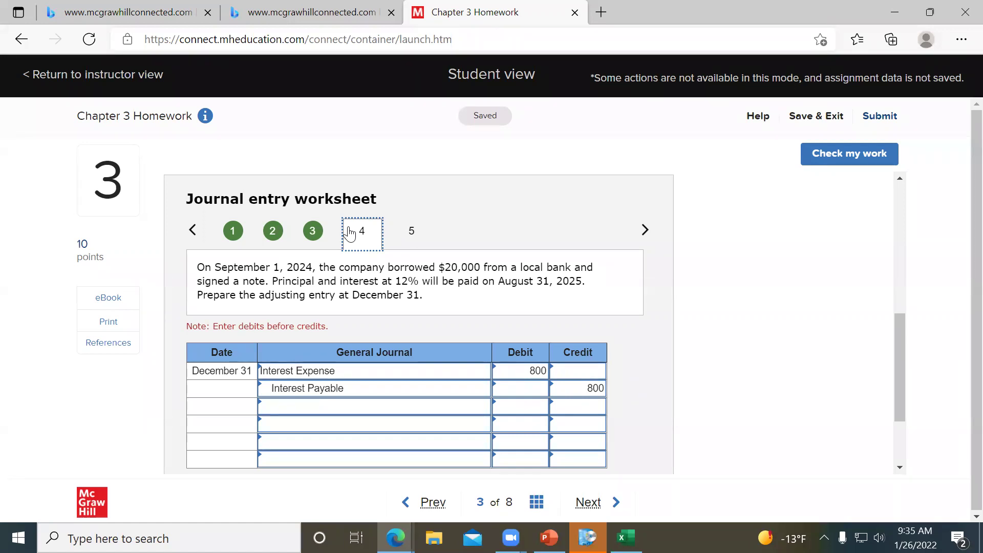
left_click(347, 228)
left_click(407, 236)
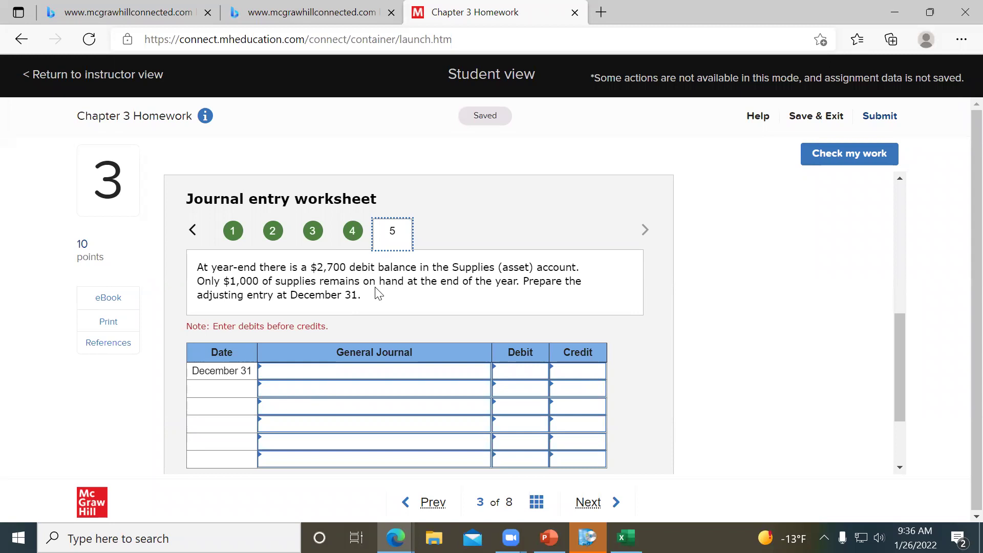
Enter Supplies Expense with a 1,700 debit on the first line of transaction 5.
left_click(317, 373)
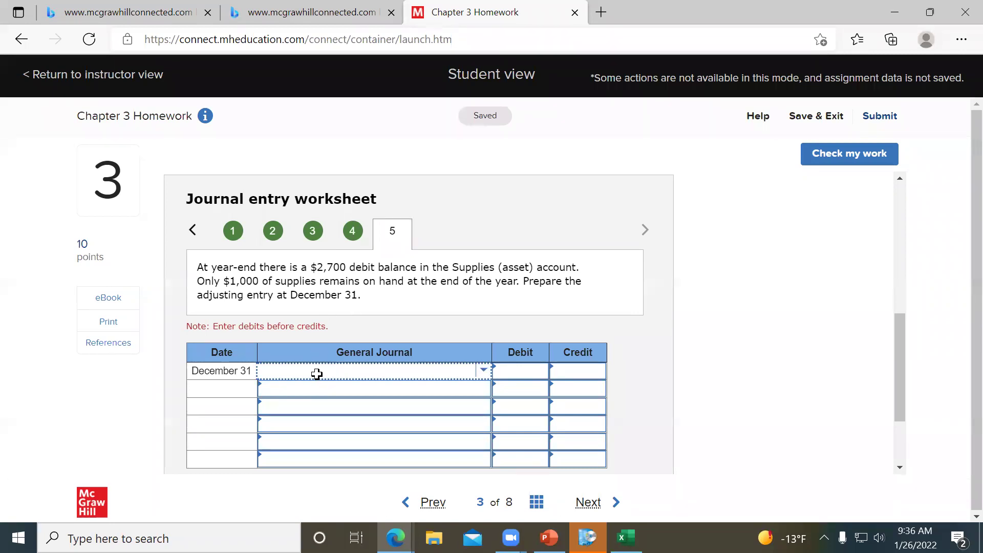
type("Supplies Expense")
key("Tab")
type("1700")
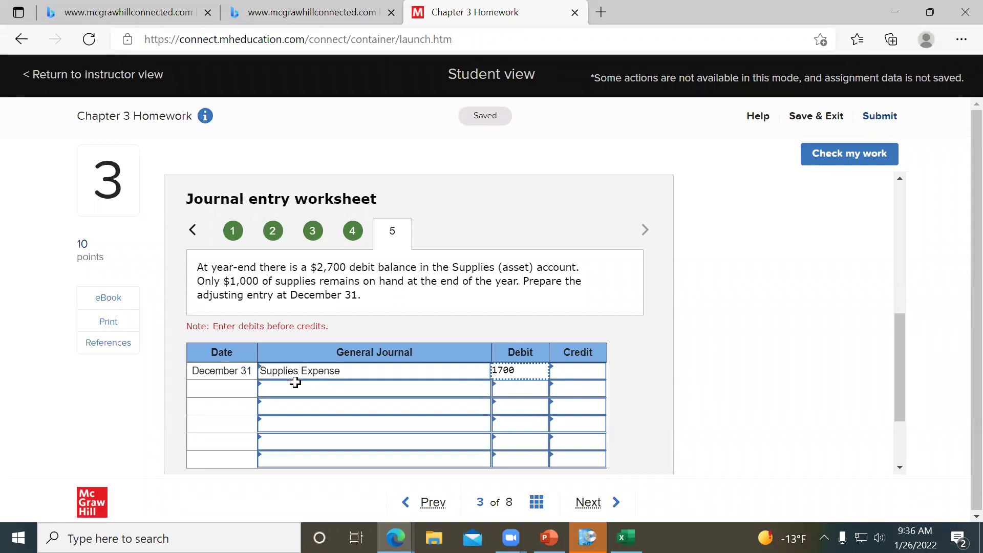
Enter Accounts Payable with a 1,700 credit on the second line of transaction 5.
left_click(296, 383)
type("Supplies")
key("Tab")
key("Tab")
type("1,70")
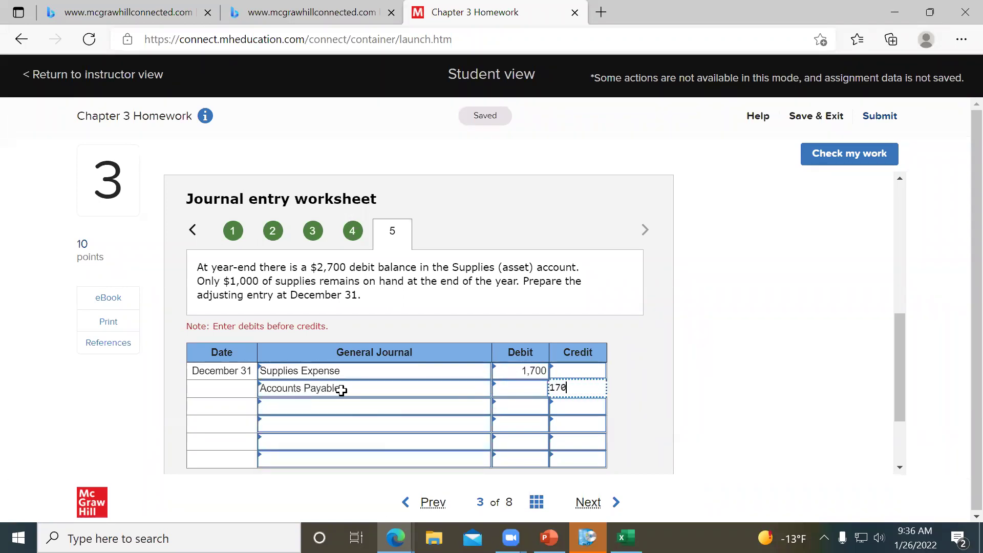
type("0")
key("Tab")
scroll(423, 373, "down", 1)
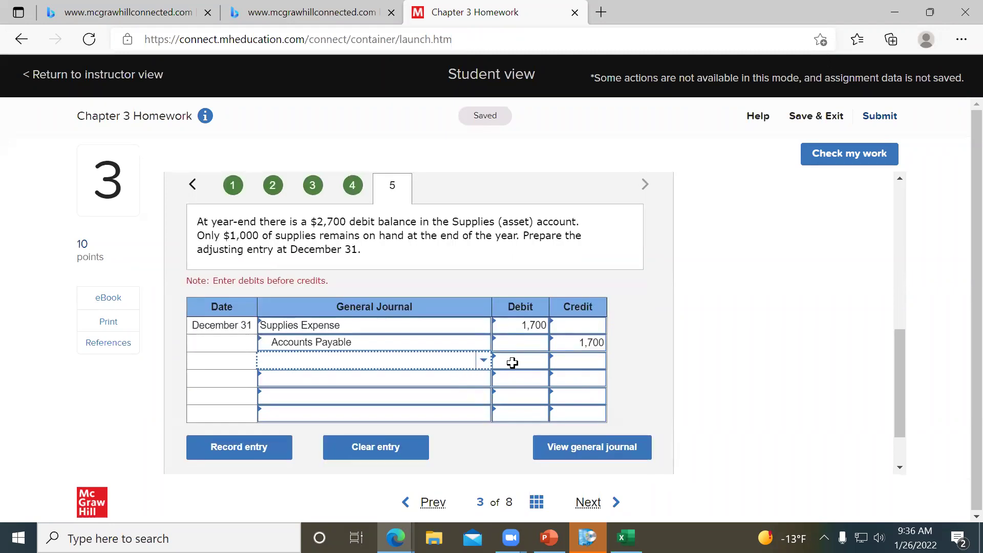
Go to question 4 and review Buzzard Bicycle's year-end adjustment information and the journal entry worksheet.
left_click(589, 503)
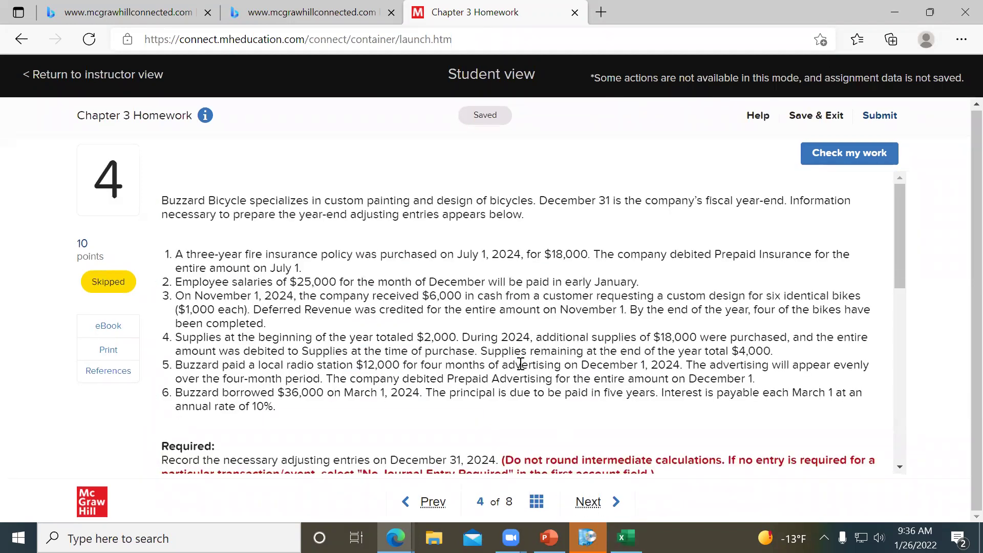
scroll(519, 365, "down", 5)
scroll(514, 380, "down", 5)
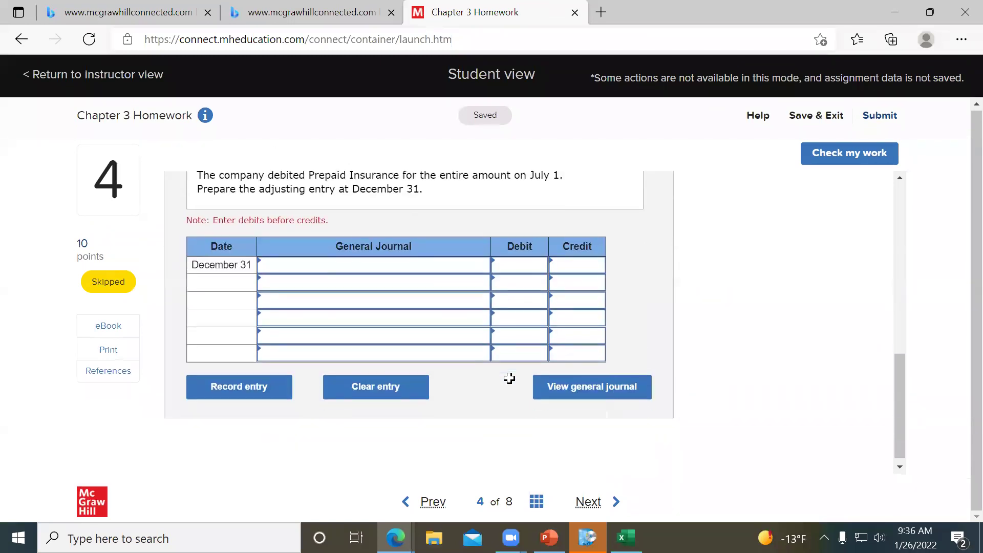
scroll(512, 382, "up", 5)
scroll(511, 383, "up", 5)
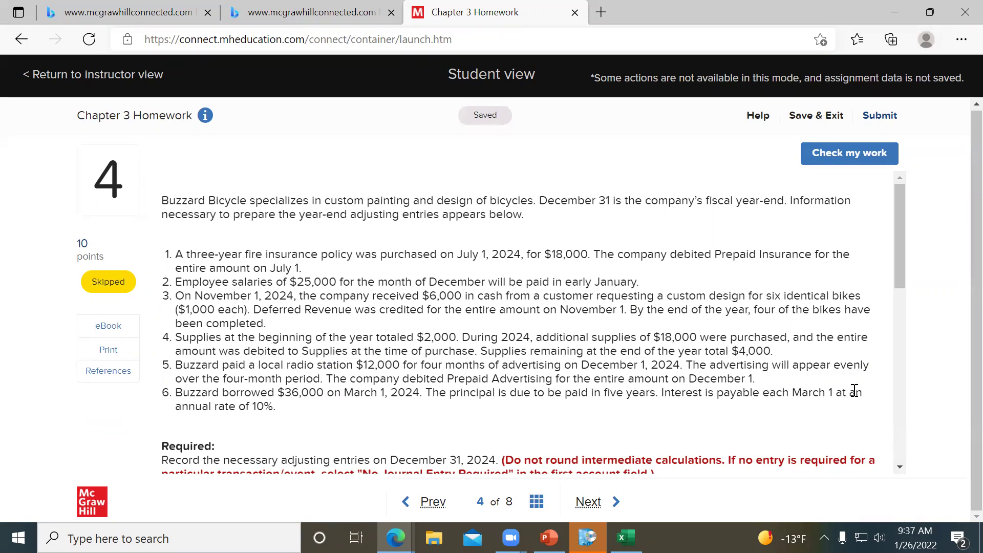
scroll(847, 397, "down", 4)
scroll(758, 400, "down", 4)
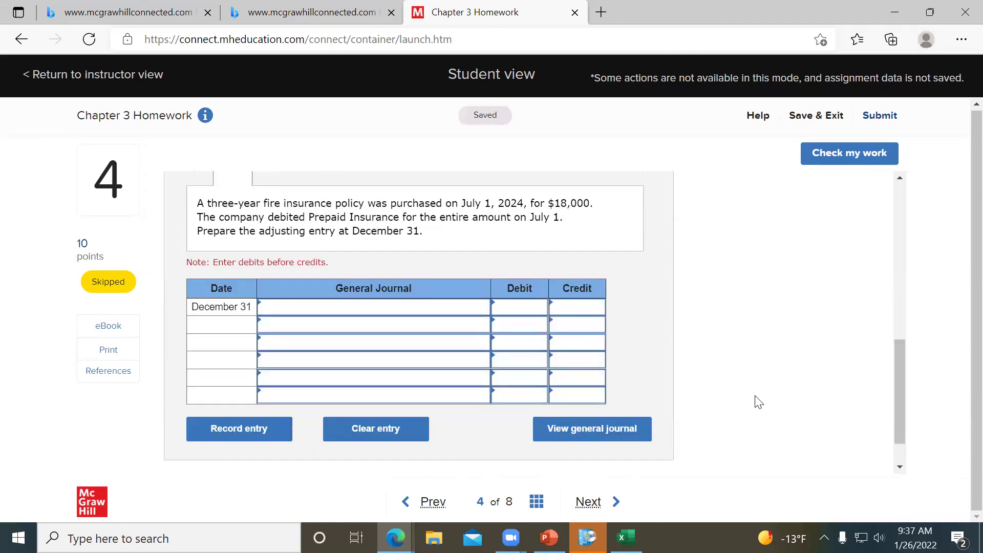
Go to question 5 and examine Boilermaker Unlimited's adjusted trial balance and the required financial statements.
left_click(584, 502)
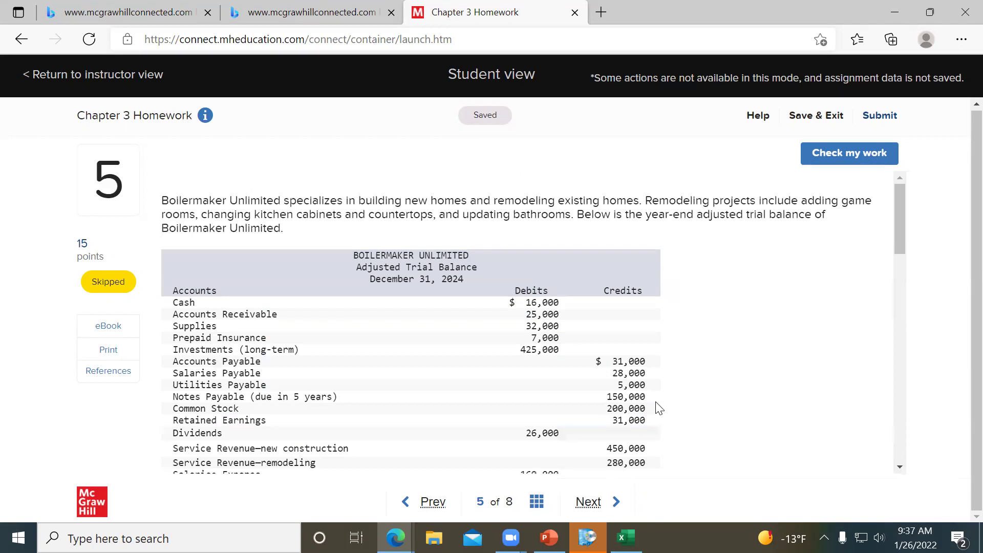
scroll(659, 408, "down", 2)
scroll(659, 408, "up", 2)
scroll(440, 251, "down", 3)
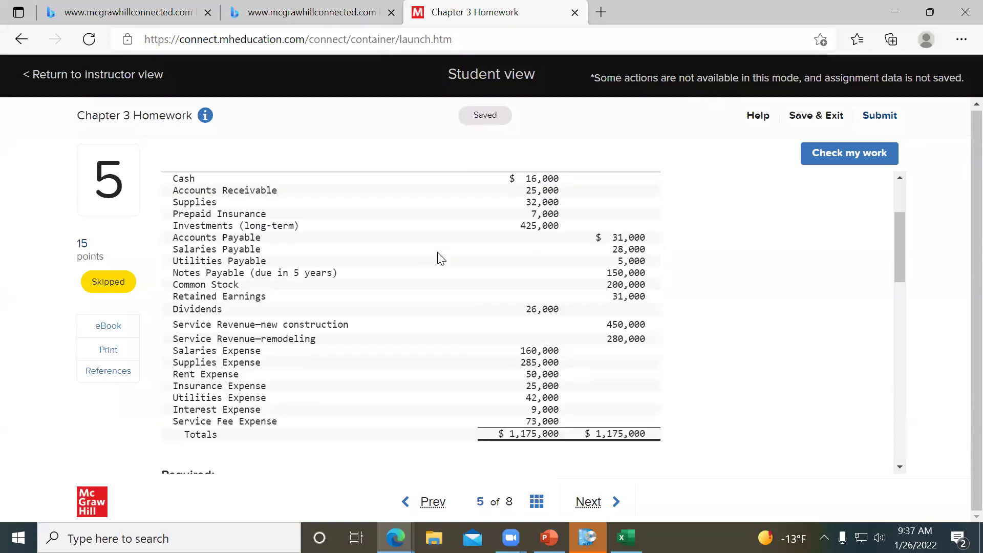
scroll(440, 258, "down", 3)
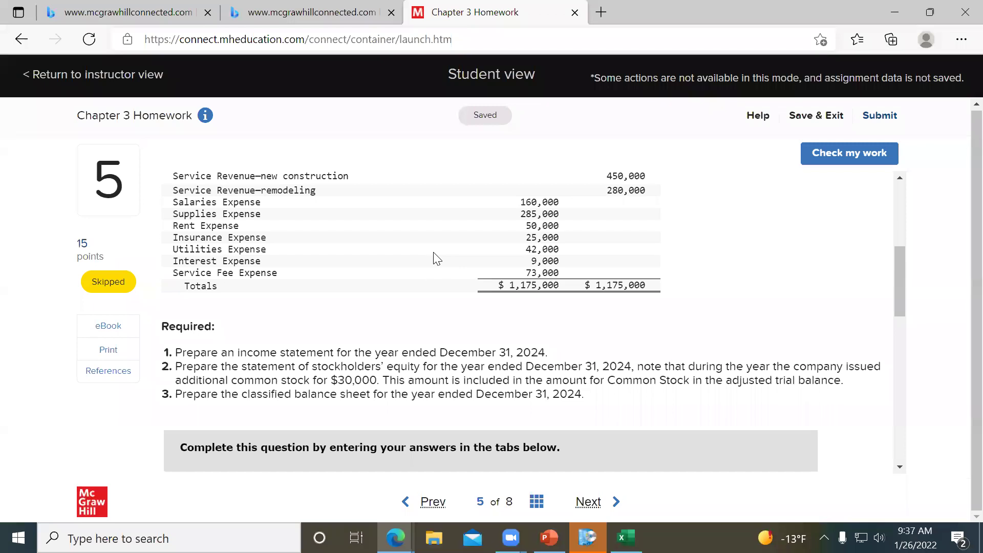
scroll(436, 258, "up", 2)
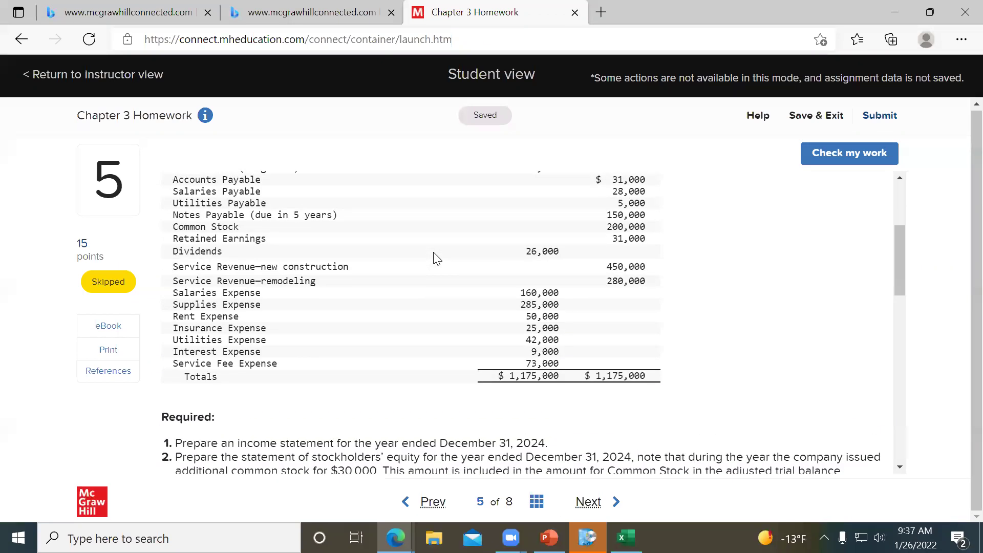
scroll(436, 258, "up", 1)
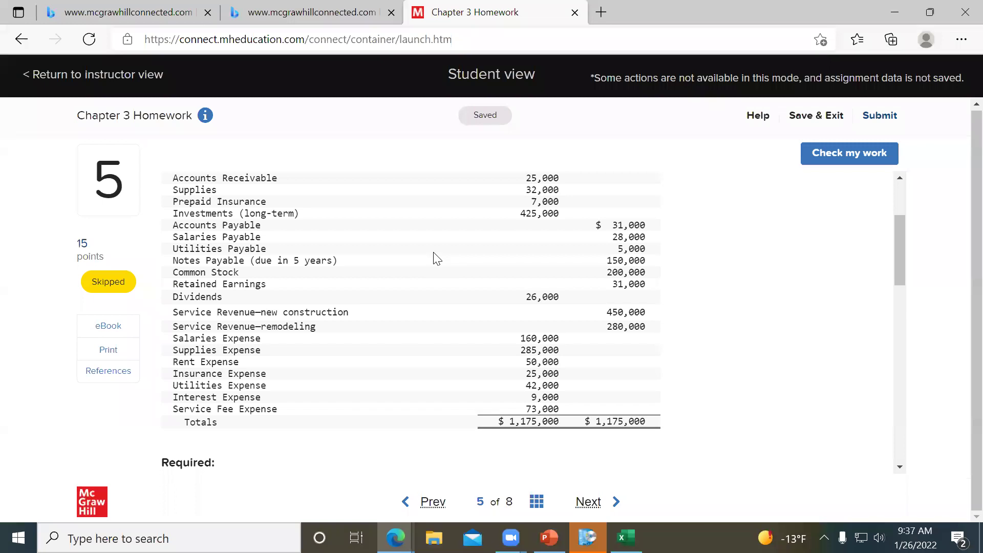